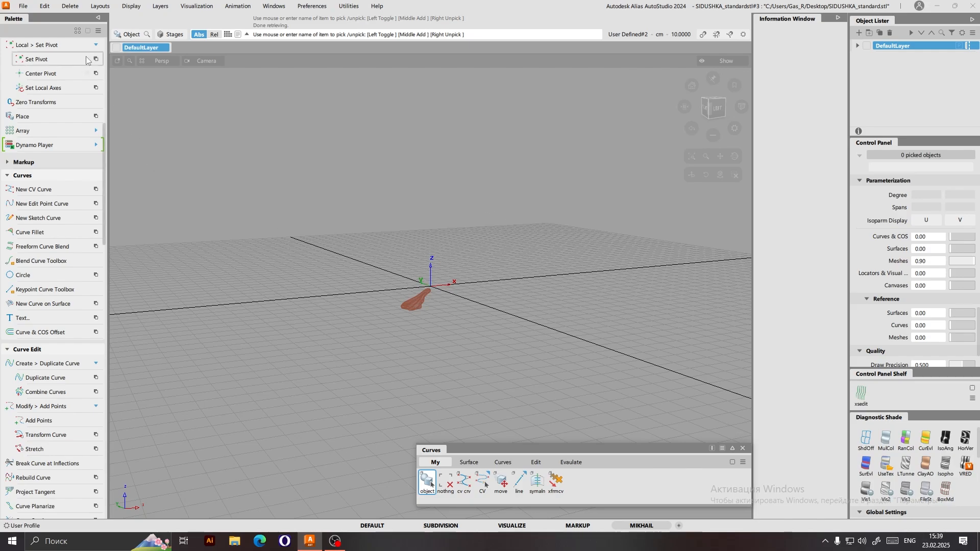
Save the model to the desktop as a wire file named Sidushka Tutorial.
{"action": "left_click", "coordinate": [23, 6]}
{"action": "left_click", "coordinate": [55, 80]}
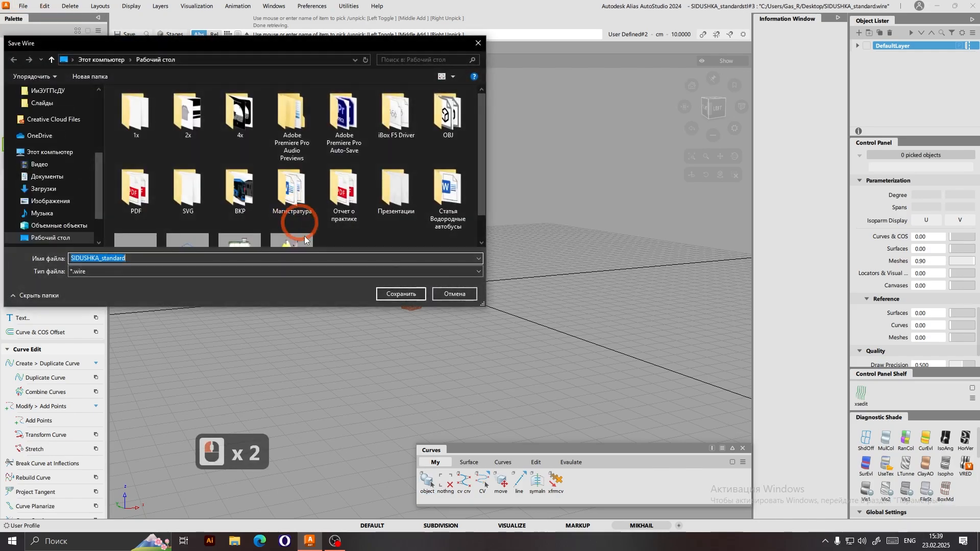
{"action": "scroll", "coordinate": [304, 236], "scroll_direction": "down", "scroll_amount": 7}
{"action": "left_click", "coordinate": [272, 261]}
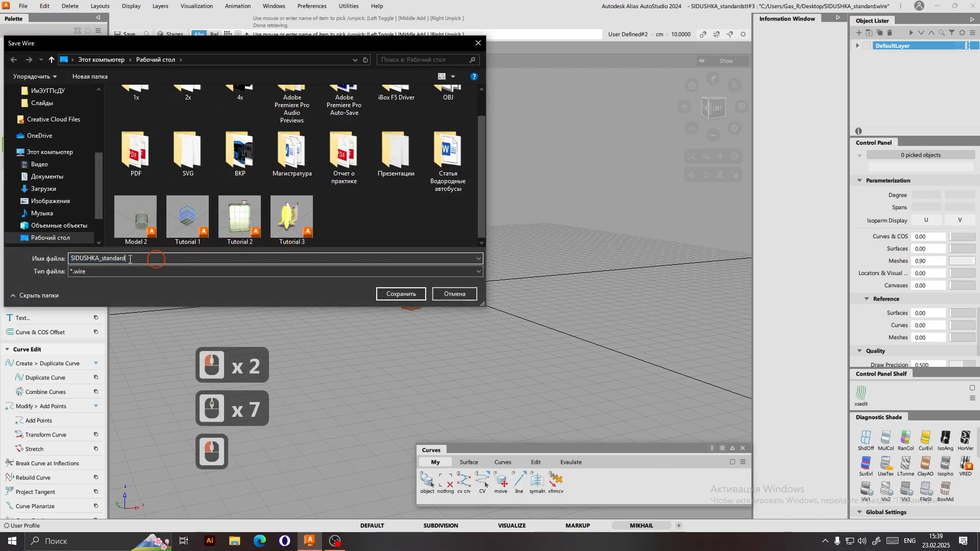
{"action": "left_click", "coordinate": [186, 258]}
{"action": "type", "text": "S"}
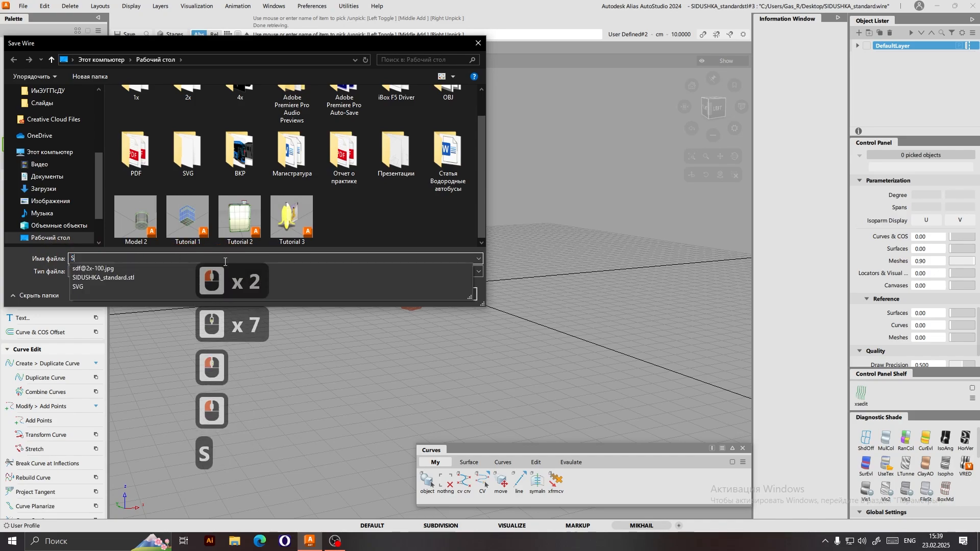
{"action": "type", "text": "idus"}
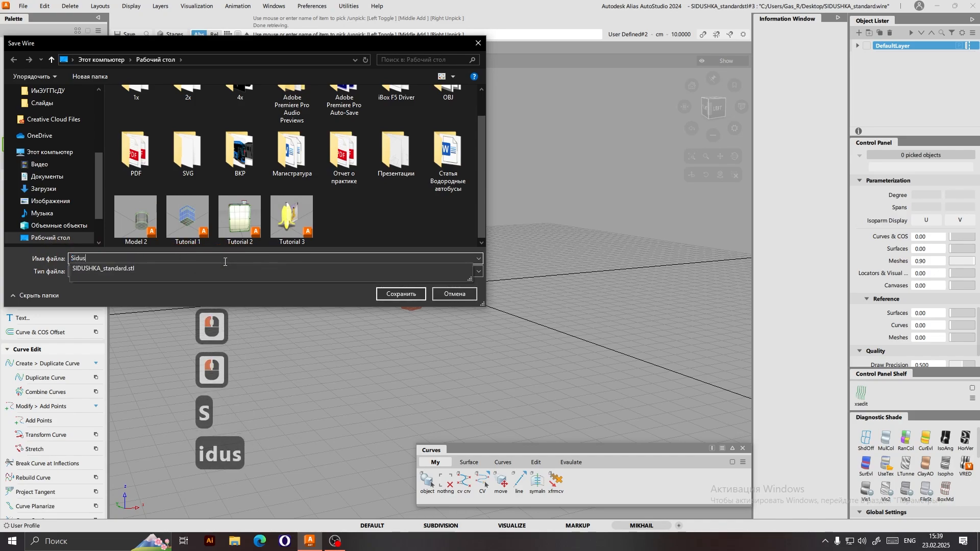
{"action": "type", "text": "hka"}
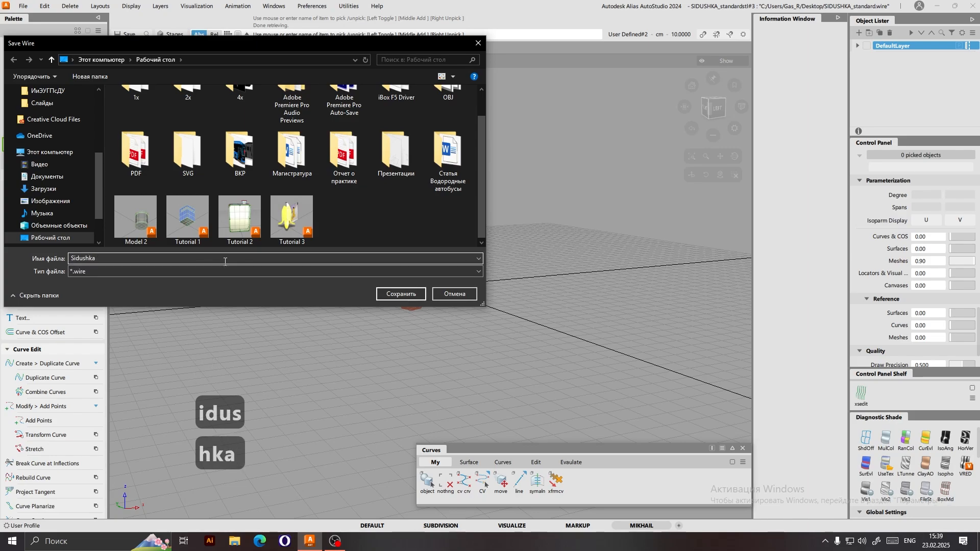
{"action": "type", "text": " Tut"}
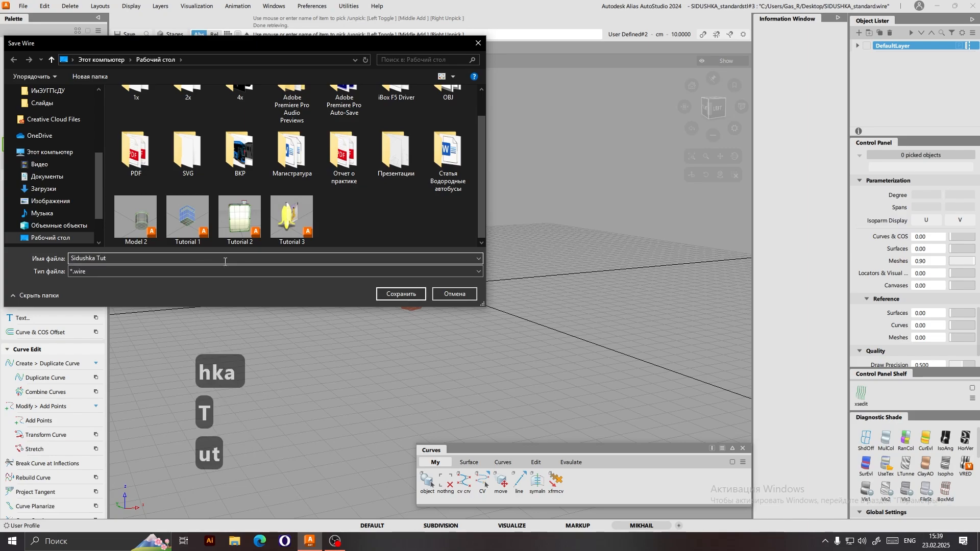
{"action": "type", "text": "orial"}
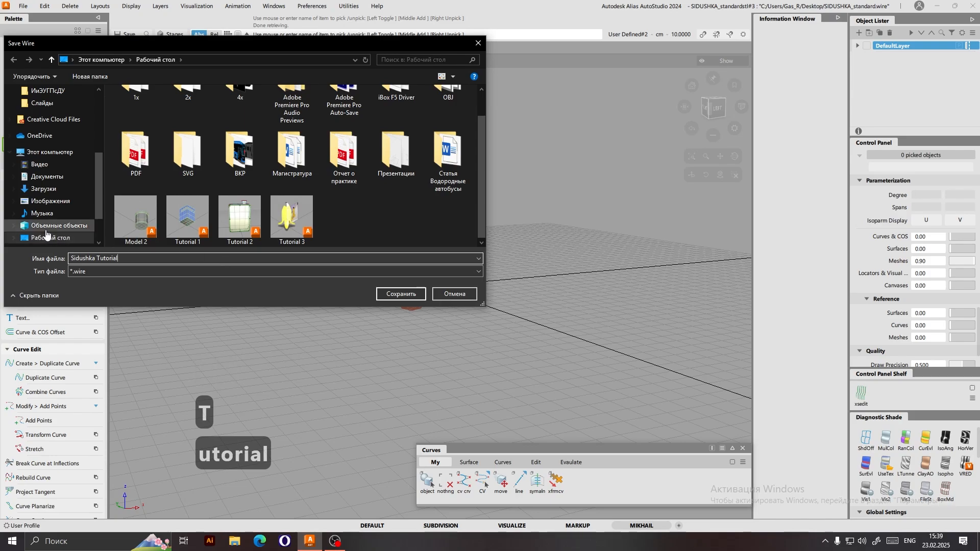
{"action": "left_click", "coordinate": [47, 237]}
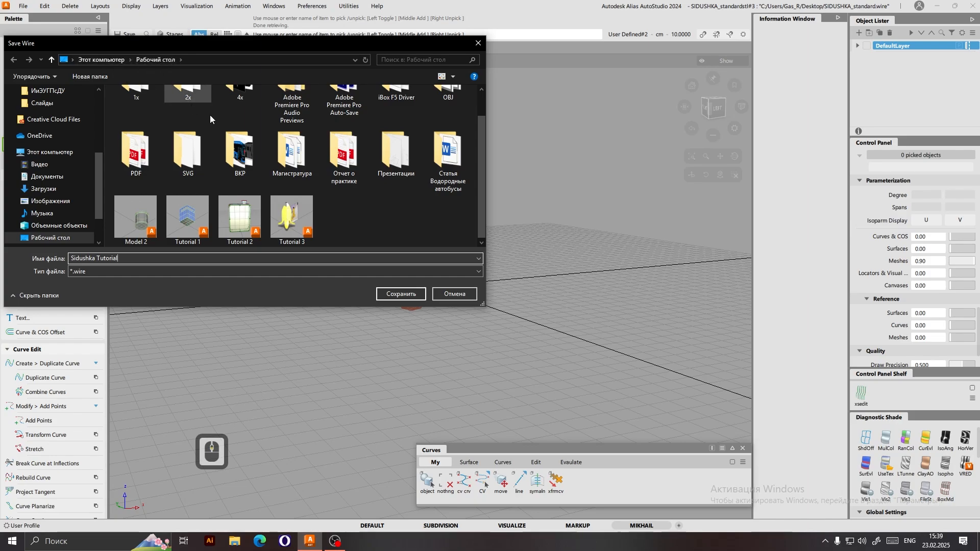
{"action": "left_click", "coordinate": [422, 295]}
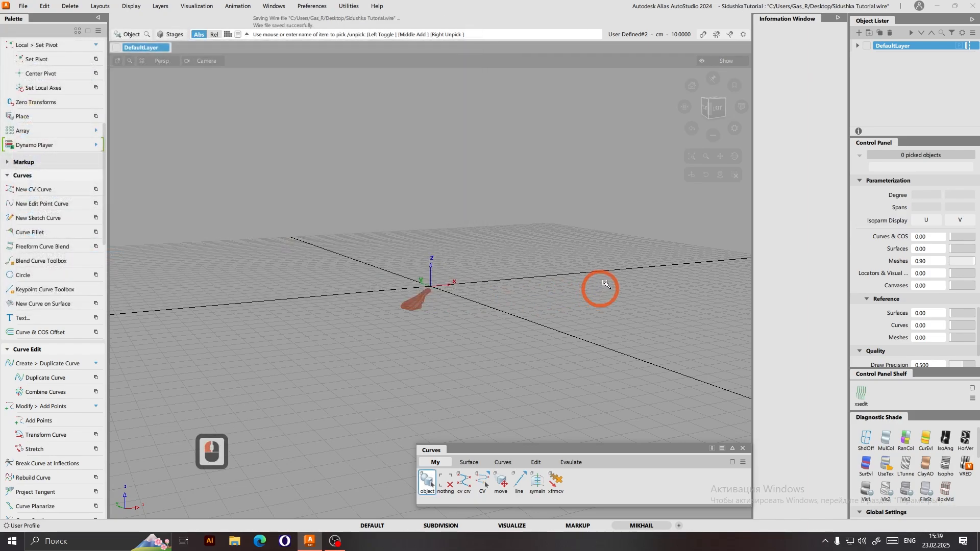
Reposition the floating Curves shelf beneath the seat mesh.
{"action": "middle_click", "coordinate": [488, 254]}
{"action": "middle_click", "coordinate": [488, 254]}
{"action": "scroll", "coordinate": [469, 347], "scroll_direction": "up", "scroll_amount": 2}
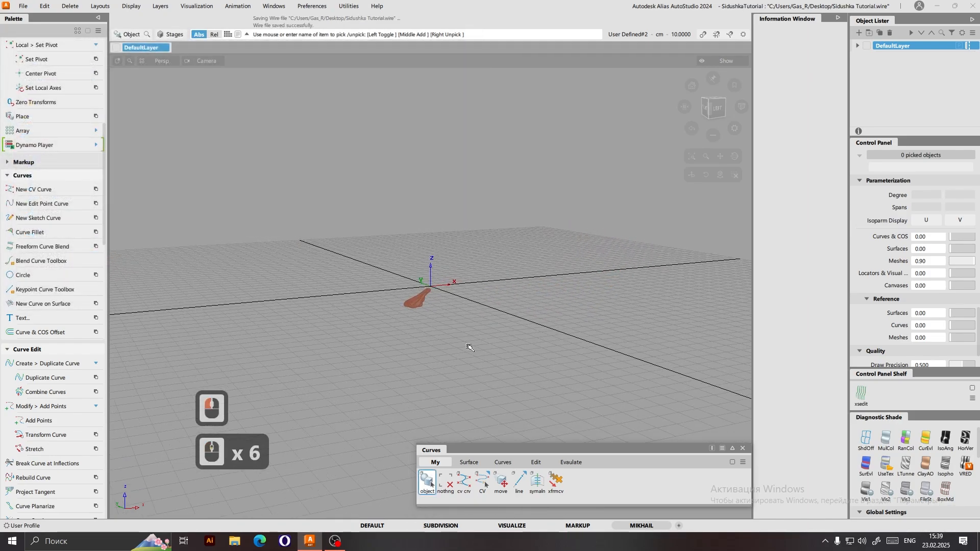
{"action": "scroll", "coordinate": [439, 306], "scroll_direction": "up", "scroll_amount": 20}
{"action": "scroll", "coordinate": [427, 337], "scroll_direction": "up", "scroll_amount": 20}
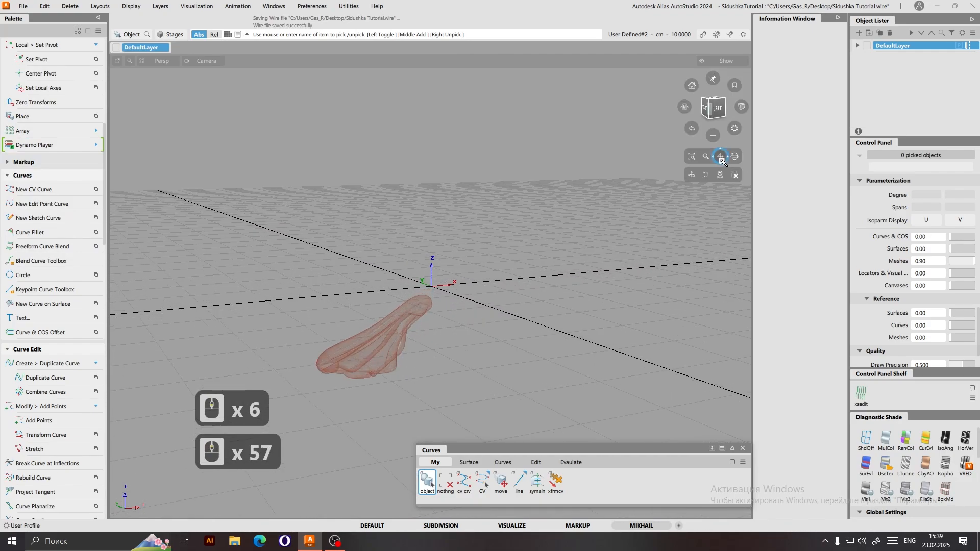
{"action": "left_click_drag", "start_coordinate": [557, 449], "coordinate": [468, 444]}
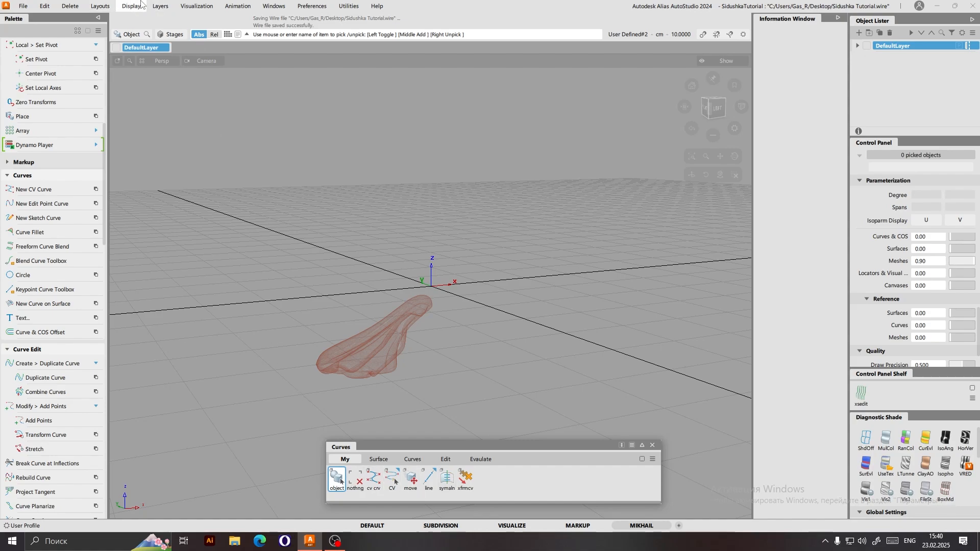
{"action": "left_click", "coordinate": [275, 5]}
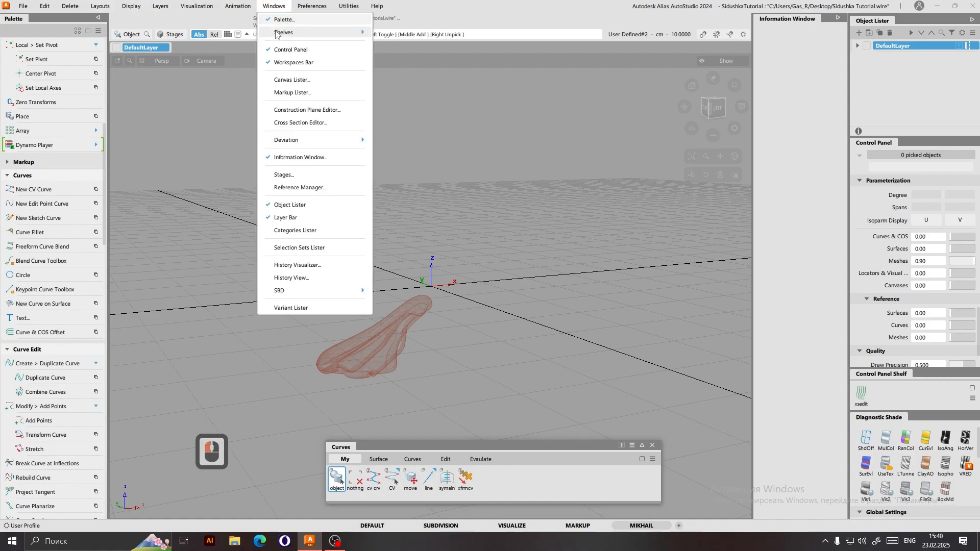
{"action": "mouse_move", "coordinate": [306, 32]}
{"action": "left_click", "coordinate": [419, 69]}
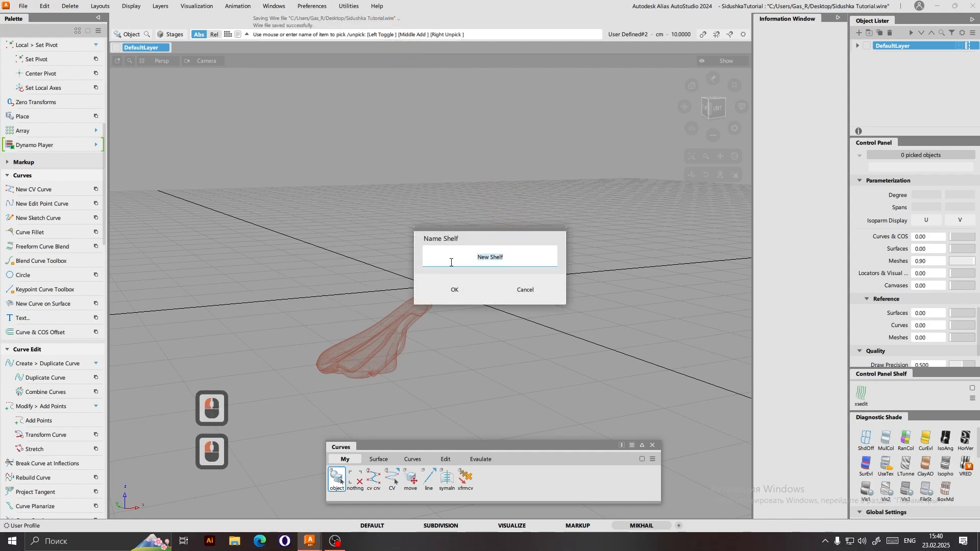
{"action": "left_click", "coordinate": [525, 289]}
{"action": "left_click", "coordinate": [434, 357]}
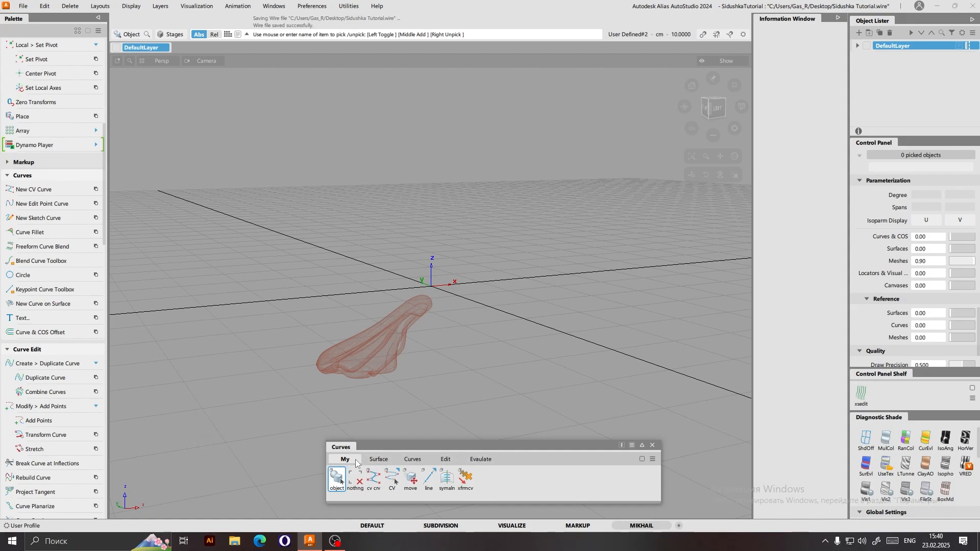
Review the tools in the Curves shelf's My, Surface, Curves, Edit and Evaulate sets, and the shelf's management options.
{"action": "left_click", "coordinate": [381, 461]}
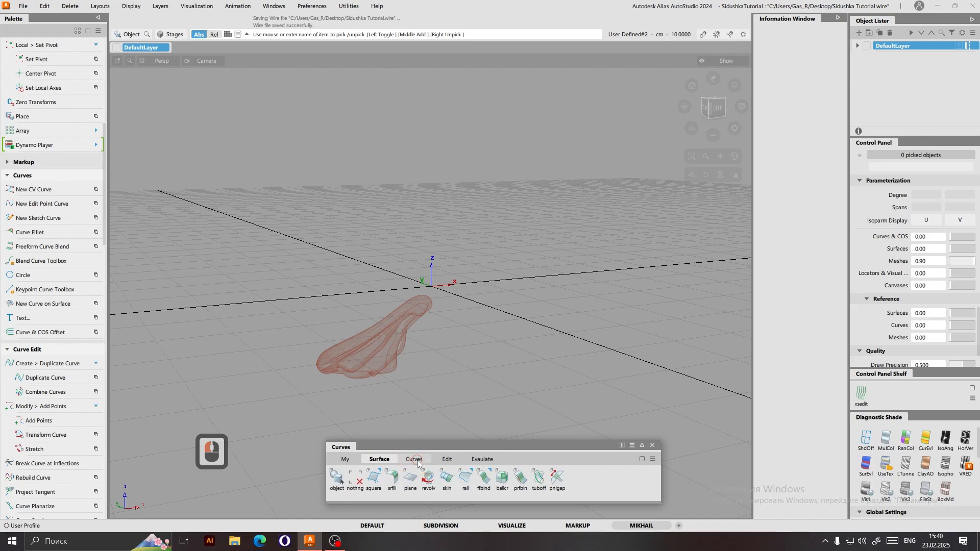
{"action": "left_click", "coordinate": [414, 459]}
{"action": "left_click", "coordinate": [447, 459]}
{"action": "left_click", "coordinate": [481, 460]}
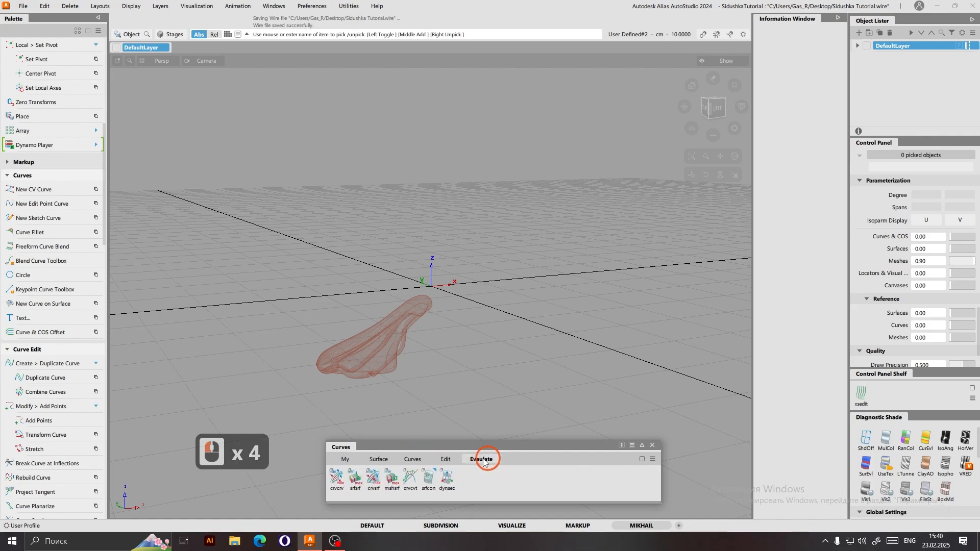
{"action": "left_click", "coordinate": [359, 461]}
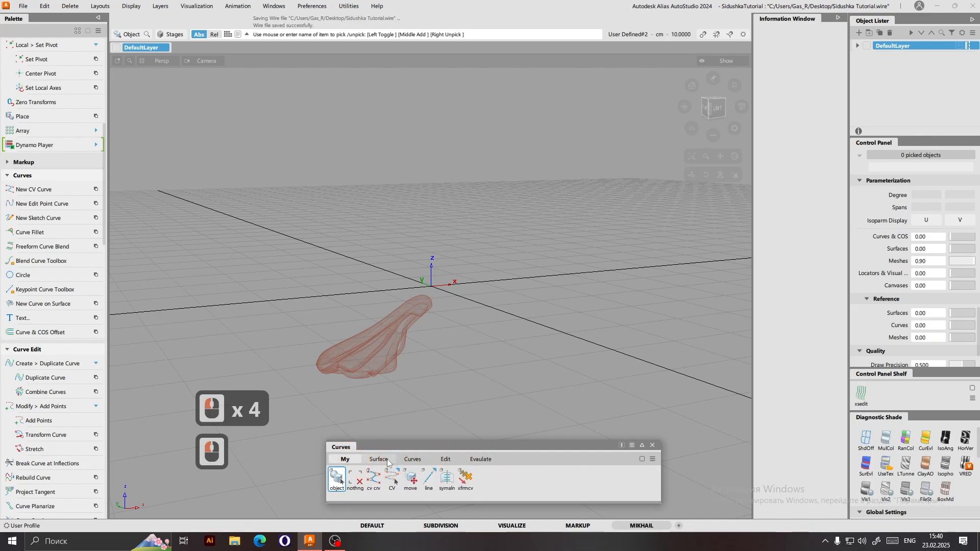
{"action": "left_click", "coordinate": [386, 460]}
{"action": "left_click", "coordinate": [411, 460]}
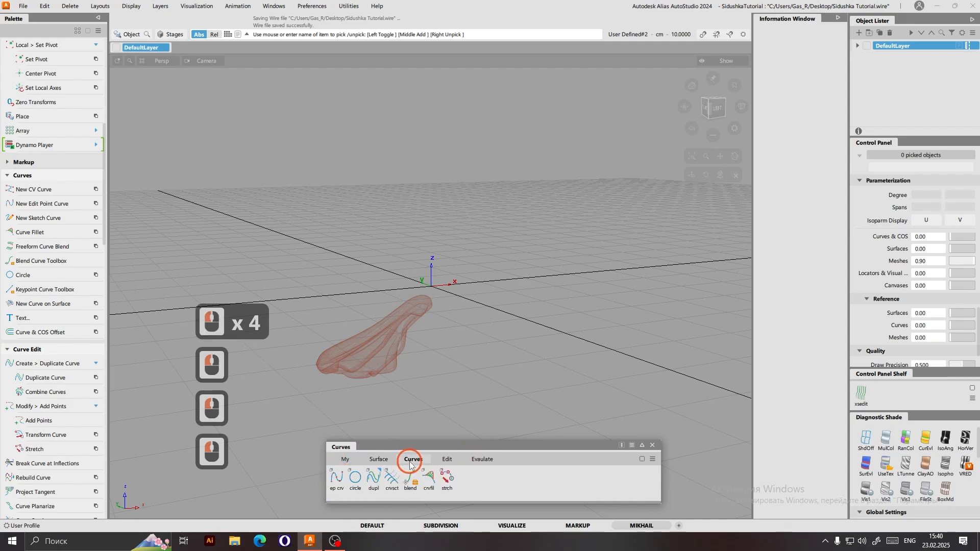
{"action": "left_click", "coordinate": [349, 461]}
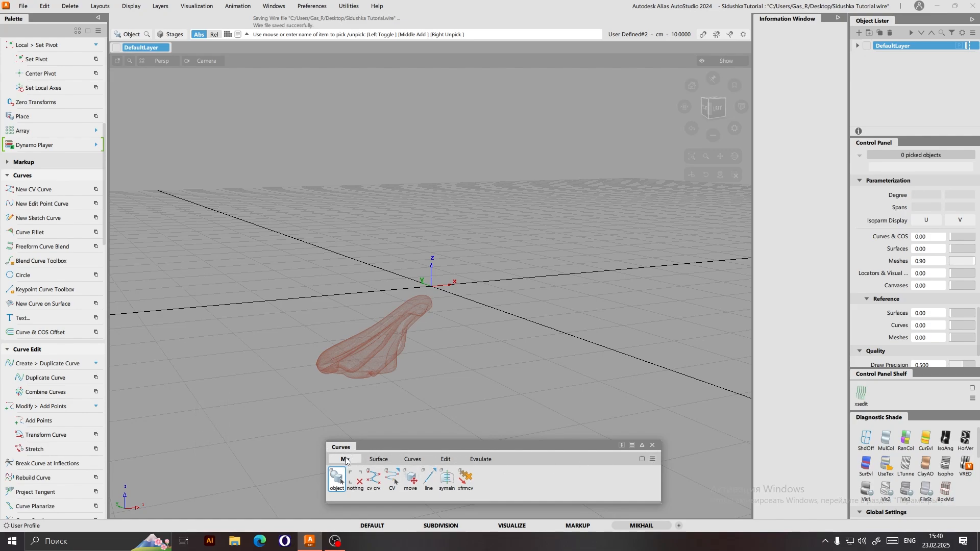
{"action": "left_click", "coordinate": [653, 459]}
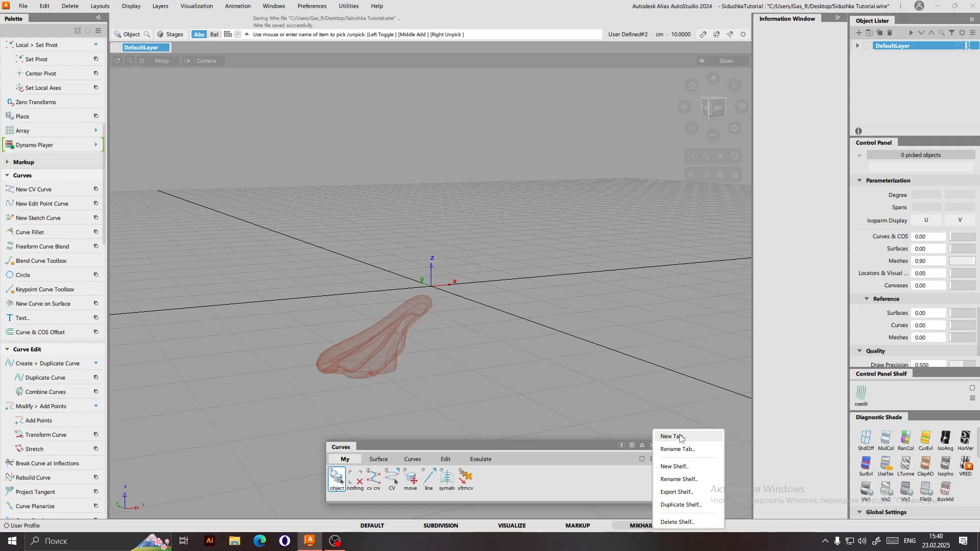
{"action": "left_click", "coordinate": [546, 448]}
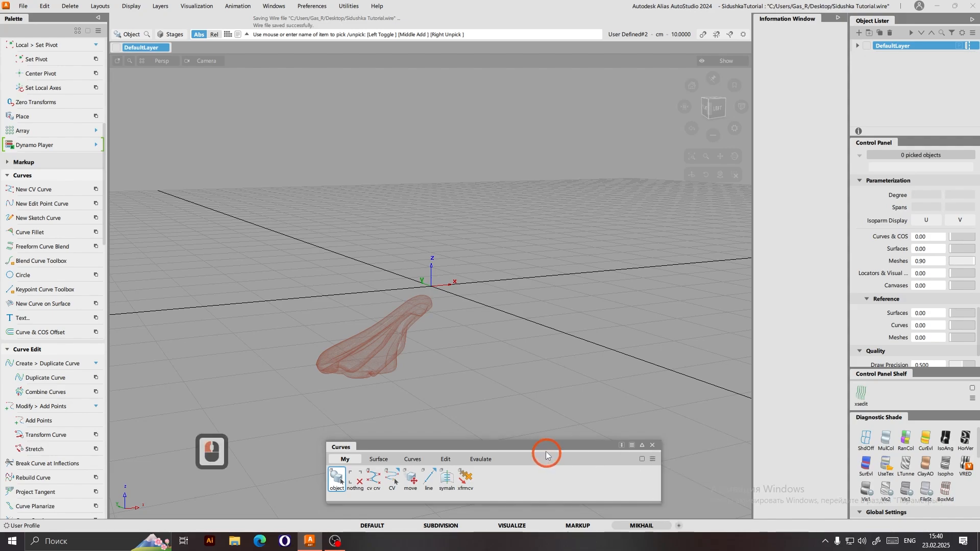
{"action": "left_click_drag", "start_coordinate": [546, 449], "coordinate": [549, 446]}
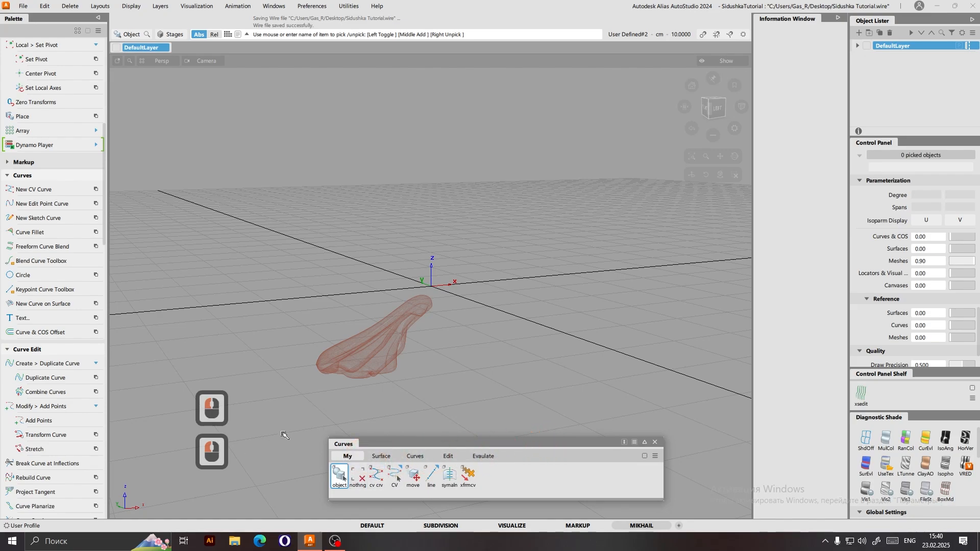
Add the Selection Set tool to the Curves shelf's My set and remove it again.
{"action": "left_click_drag", "start_coordinate": [103, 215], "coordinate": [91, 95]}
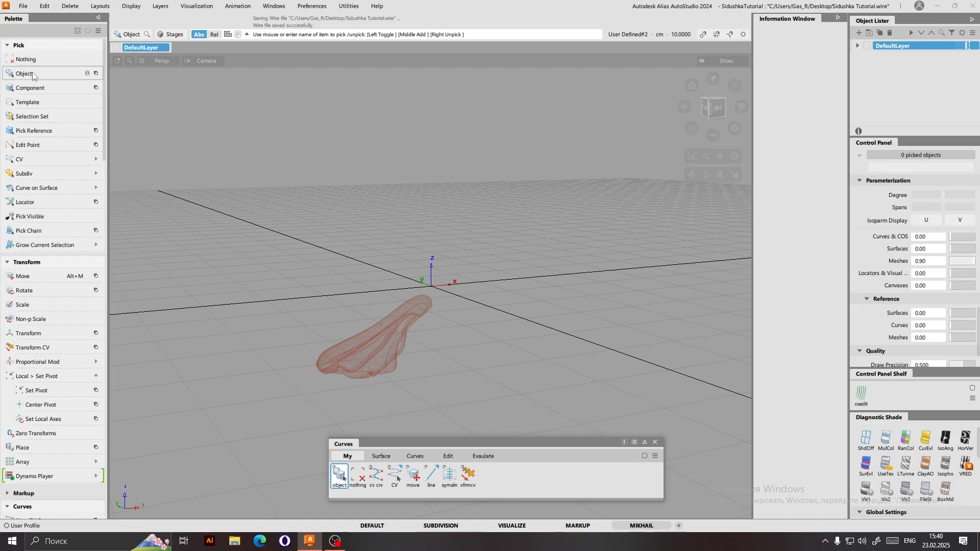
{"action": "left_click_drag", "start_coordinate": [33, 76], "coordinate": [485, 477]}
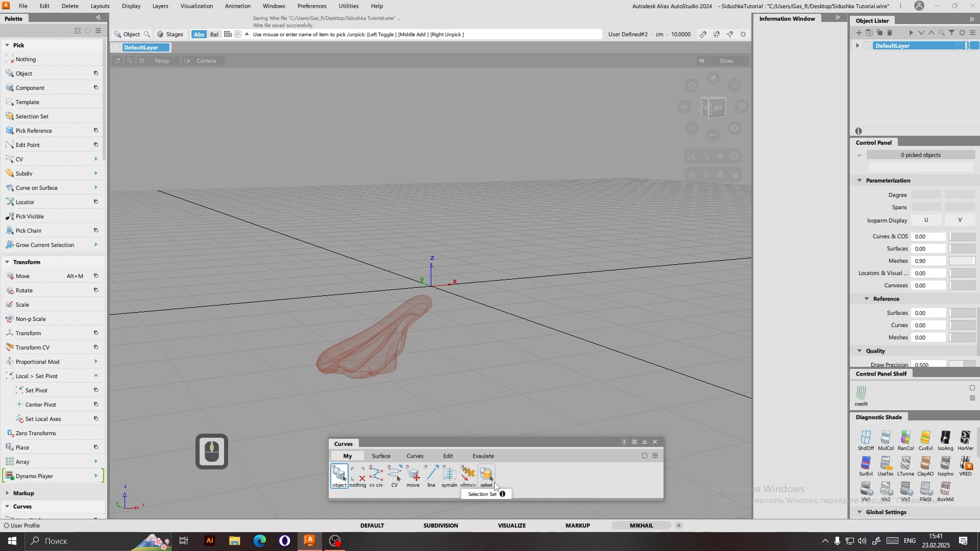
{"action": "left_click_drag", "start_coordinate": [488, 479], "coordinate": [584, 439]}
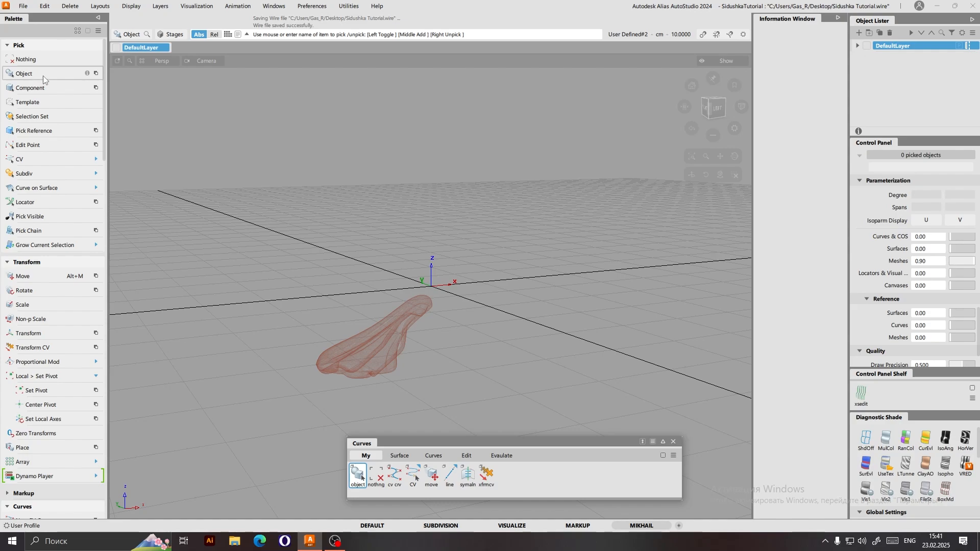
Locate the pick Nothing and New CV Curve tools in the Palette that supply the Curves shelf's My set.
{"action": "middle_click", "coordinate": [21, 55]}
{"action": "middle_click", "coordinate": [20, 56]}
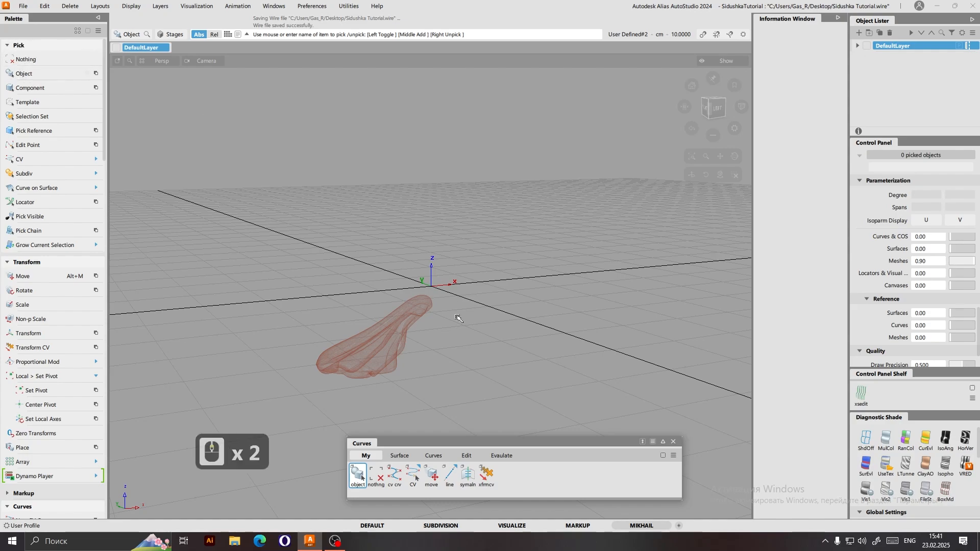
{"action": "middle_click_drag", "start_coordinate": [25, 60], "coordinate": [380, 488]}
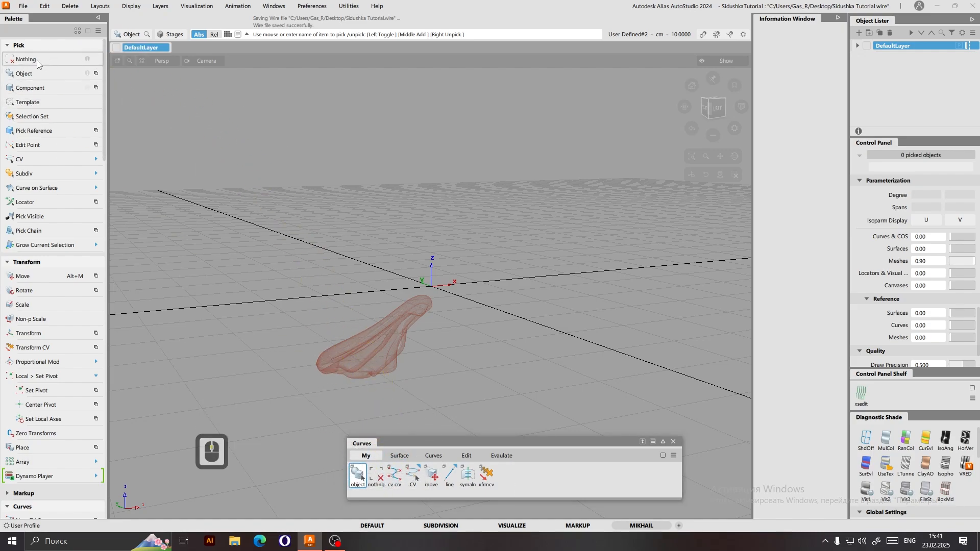
{"action": "scroll", "coordinate": [52, 298], "scroll_direction": "down", "scroll_amount": 11}
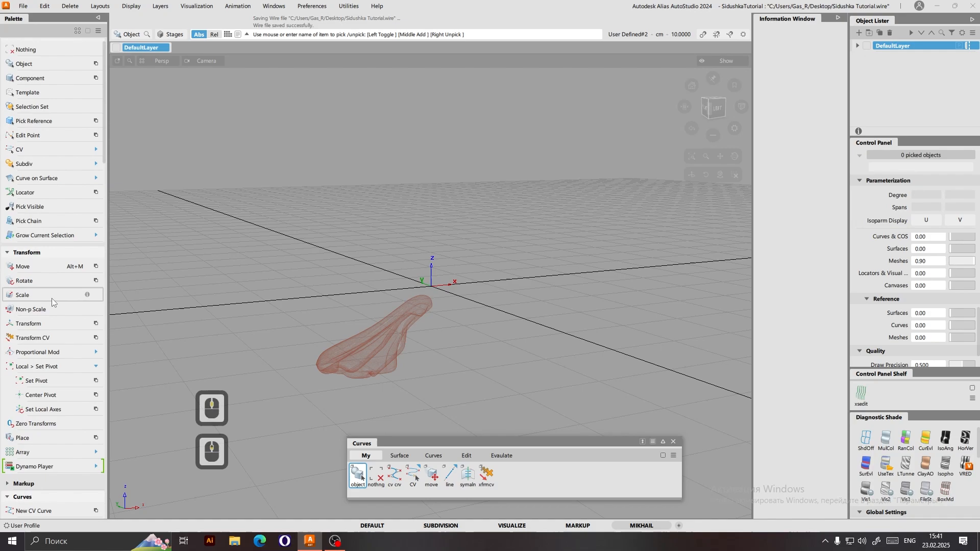
{"action": "scroll", "coordinate": [47, 298], "scroll_direction": "down", "scroll_amount": 3}
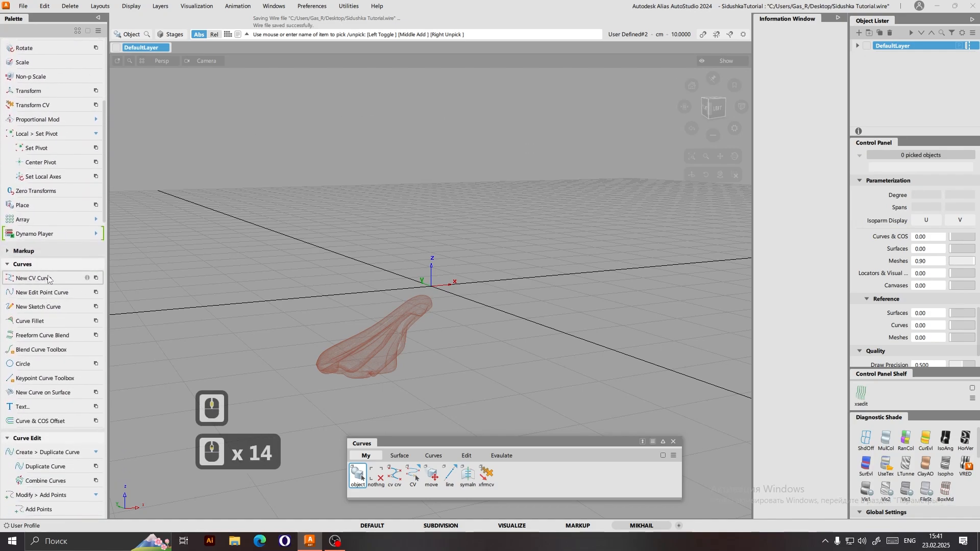
{"action": "middle_click_drag", "start_coordinate": [36, 280], "coordinate": [145, 311]}
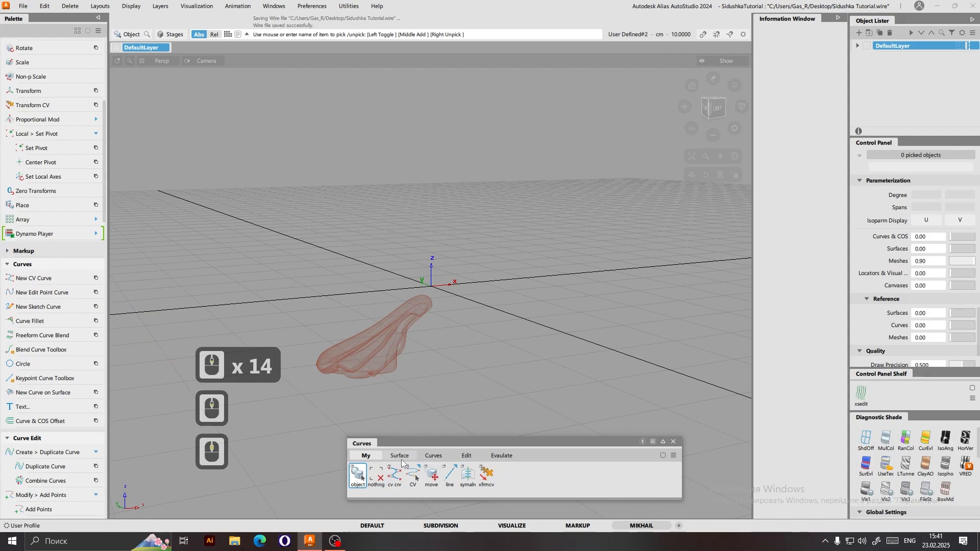
{"action": "scroll", "coordinate": [49, 315], "scroll_direction": "up", "scroll_amount": 11}
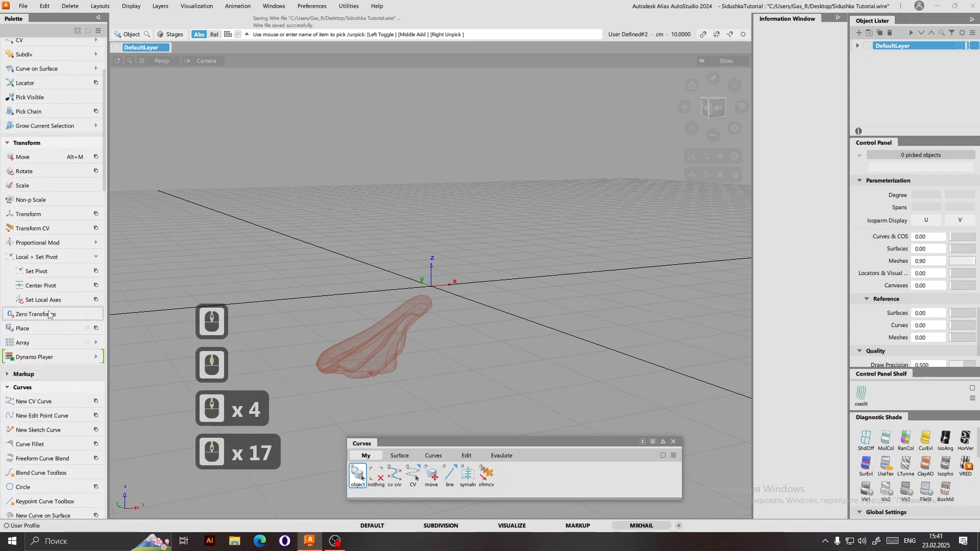
{"action": "scroll", "coordinate": [49, 314], "scroll_direction": "up", "scroll_amount": 8}
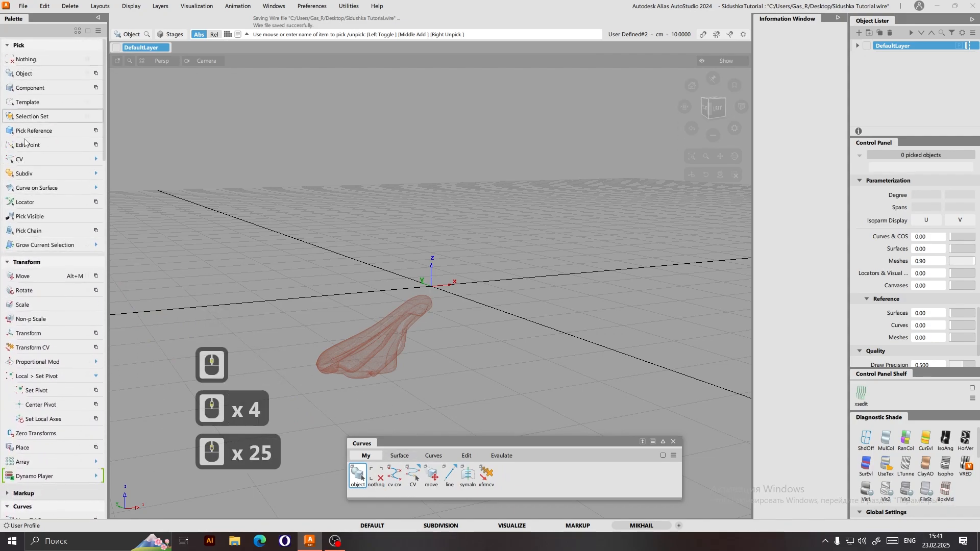
Locate the CV pick tool and the Transform group's Move tool in the Palette as sources for the My set.
{"action": "middle_click_drag", "start_coordinate": [20, 159], "coordinate": [246, 353]}
{"action": "scroll", "coordinate": [46, 261], "scroll_direction": "down", "scroll_amount": 10}
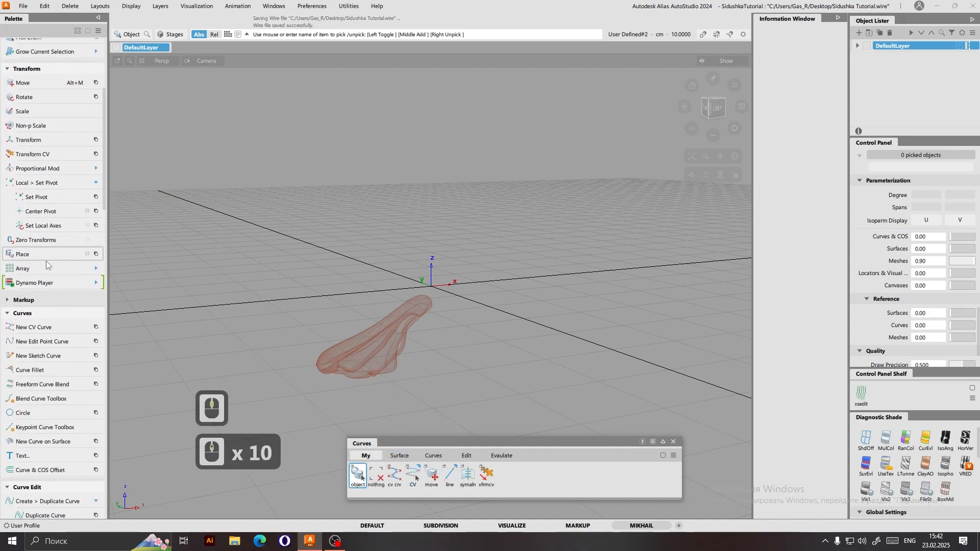
{"action": "scroll", "coordinate": [46, 264], "scroll_direction": "down", "scroll_amount": 6}
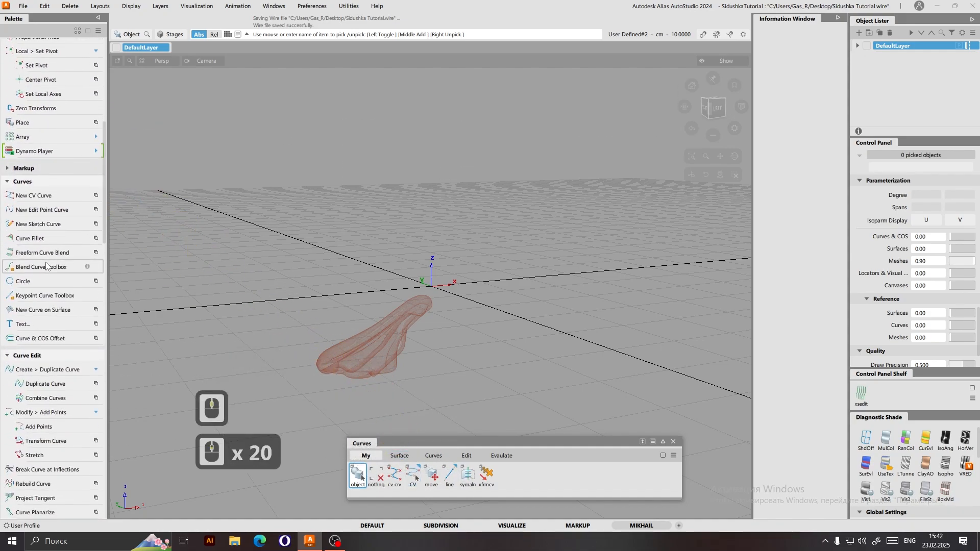
{"action": "scroll", "coordinate": [45, 262], "scroll_direction": "down", "scroll_amount": 4}
{"action": "scroll", "coordinate": [40, 267], "scroll_direction": "up", "scroll_amount": 7}
{"action": "scroll", "coordinate": [37, 270], "scroll_direction": "up", "scroll_amount": 8}
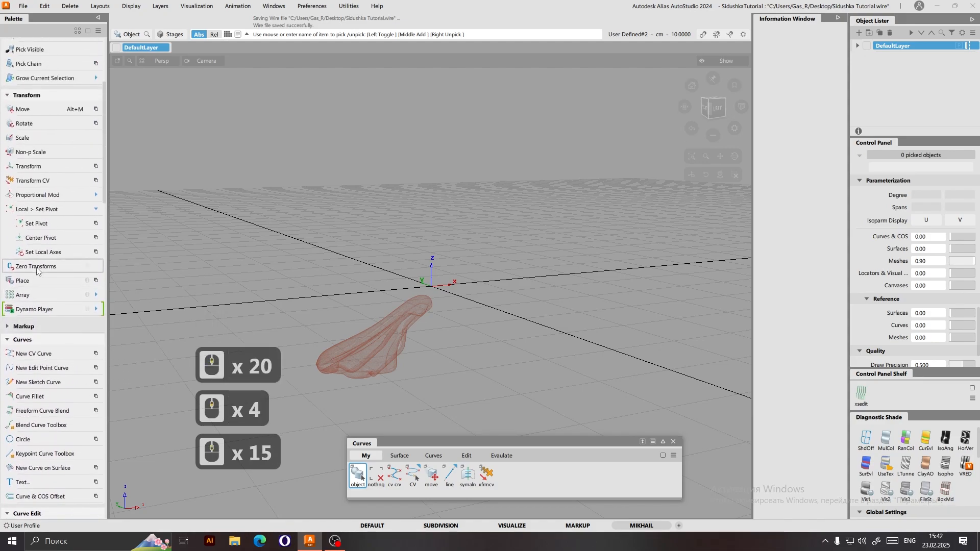
{"action": "mouse_move", "coordinate": [38, 128]}
{"action": "left_mouse_down"}
{"action": "mouse_move", "coordinate": [60, 127]}
{"action": "mouse_move", "coordinate": [361, 356]}
{"action": "mouse_move", "coordinate": [419, 477]}
{"action": "mouse_move", "coordinate": [106, 168]}
{"action": "mouse_move", "coordinate": [44, 128]}
{"action": "left_mouse_up"}
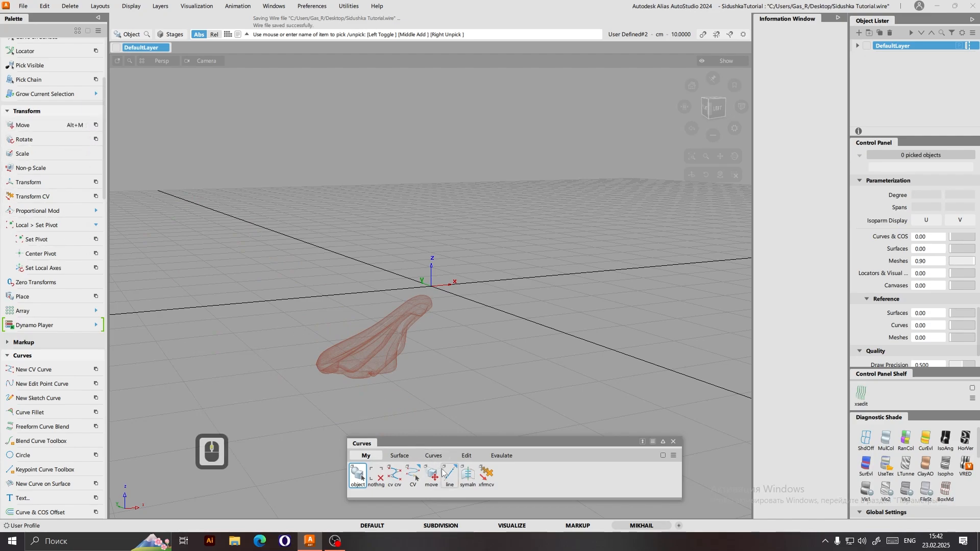
Examine the curve tools in the Keypoint Curve Toolbox and close the toolbox again.
{"action": "scroll", "coordinate": [53, 212], "scroll_direction": "down", "scroll_amount": 9}
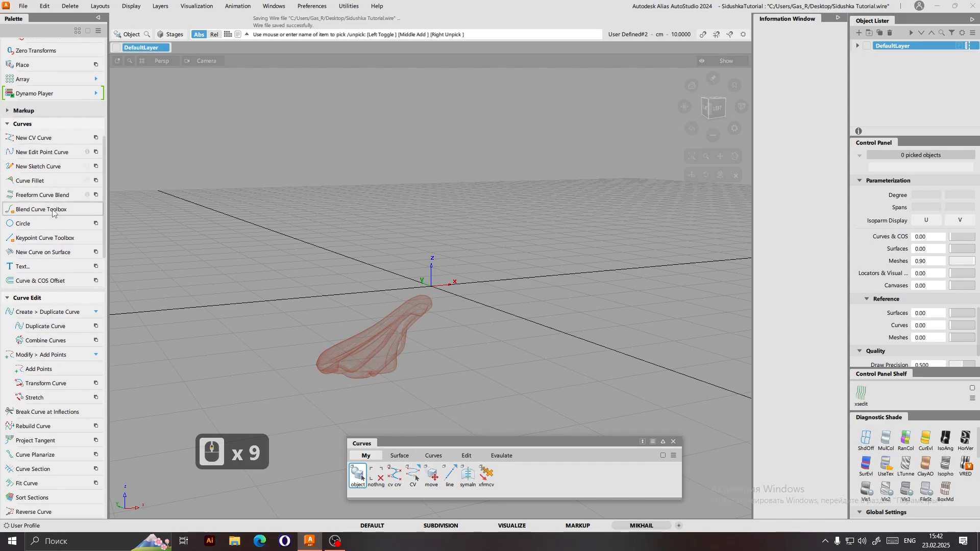
{"action": "left_click", "coordinate": [73, 243]}
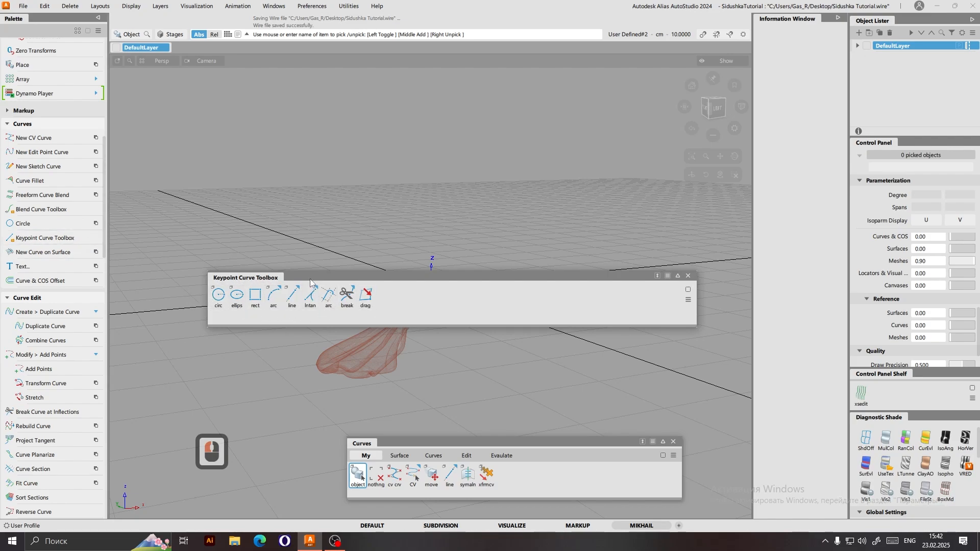
{"action": "left_click_drag", "start_coordinate": [311, 282], "coordinate": [325, 265]}
{"action": "middle_click_drag", "start_coordinate": [326, 266], "coordinate": [335, 271]}
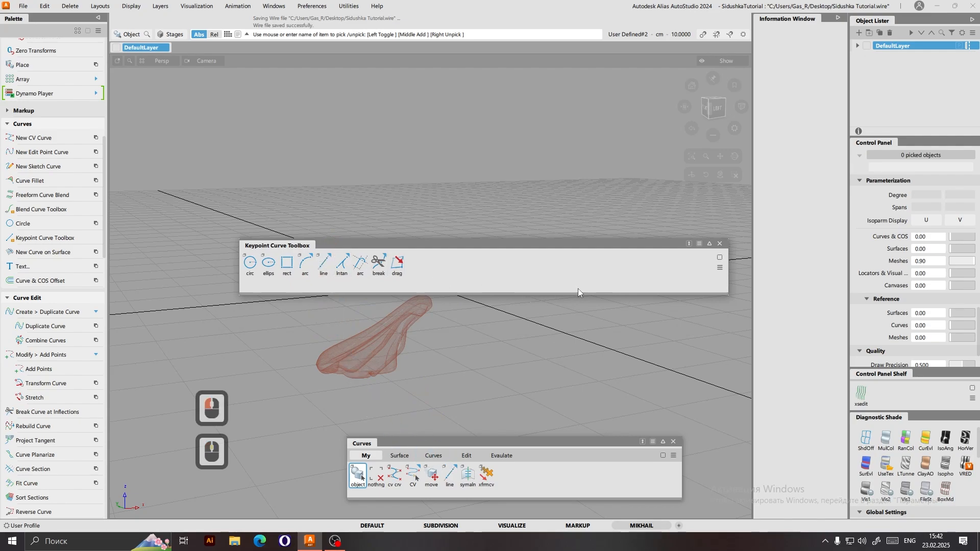
{"action": "left_click", "coordinate": [720, 243]}
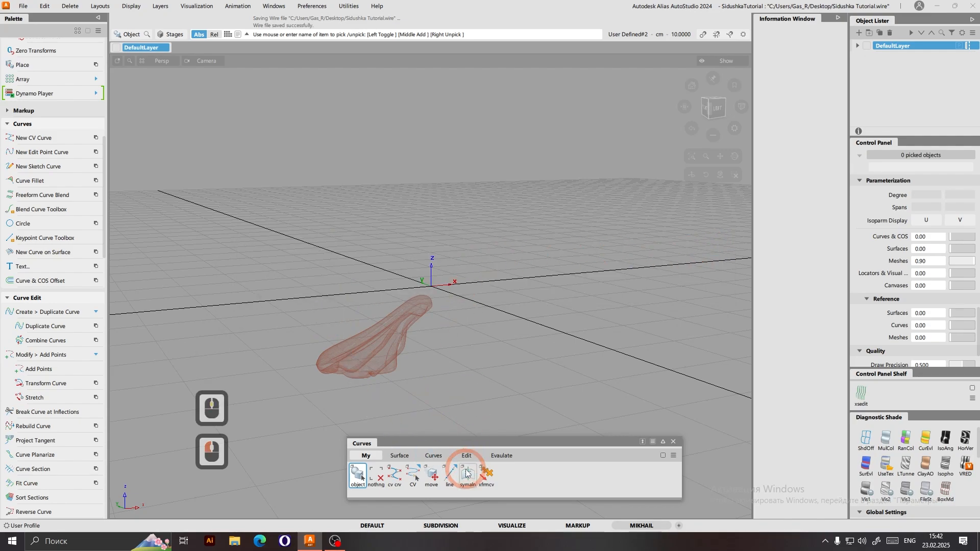
Locate the Symmetry Plane Align tool among the Align variants in the Palette's Object Edit group.
{"action": "scroll", "coordinate": [77, 363], "scroll_direction": "down", "scroll_amount": 1}
{"action": "scroll", "coordinate": [77, 364], "scroll_direction": "down", "scroll_amount": 11}
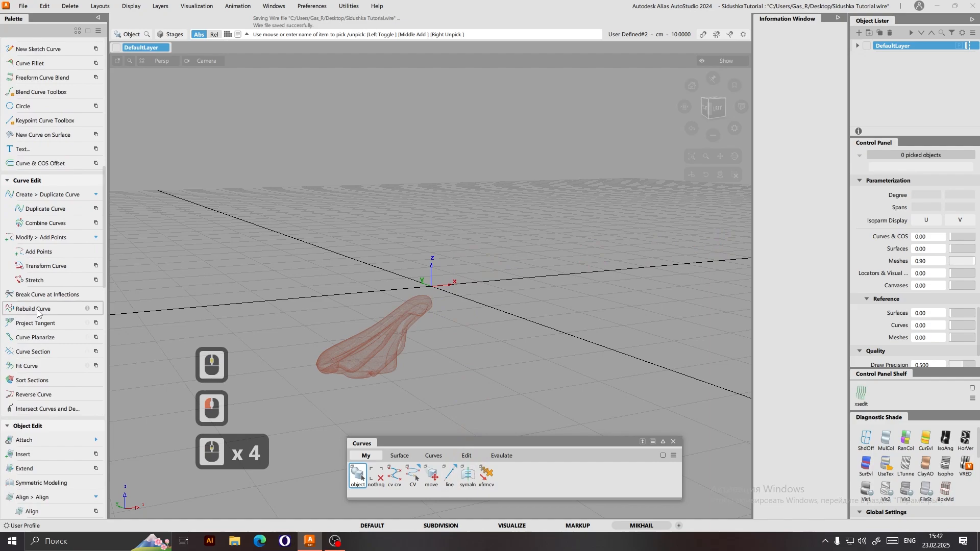
{"action": "scroll", "coordinate": [46, 347], "scroll_direction": "down", "scroll_amount": 2}
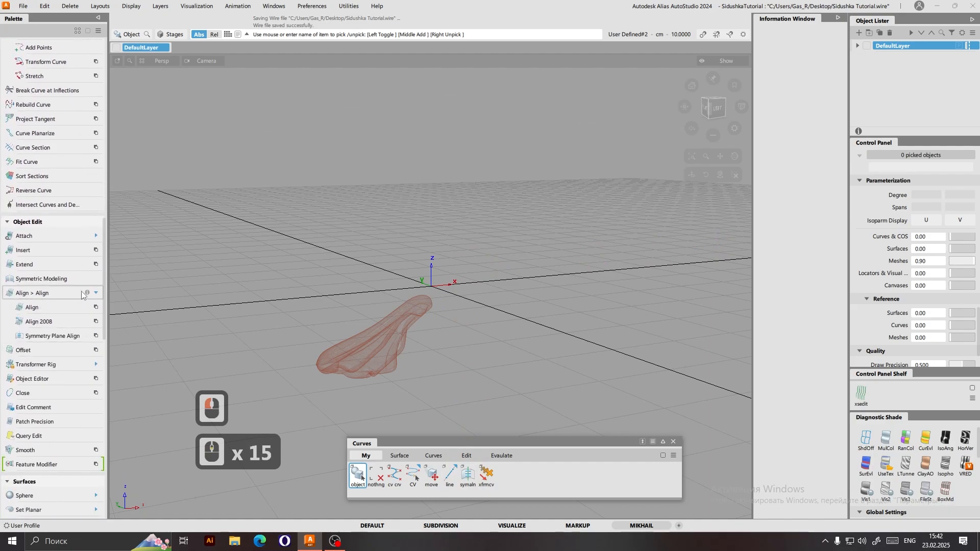
{"action": "left_click", "coordinate": [94, 292]}
{"action": "left_click", "coordinate": [31, 294]}
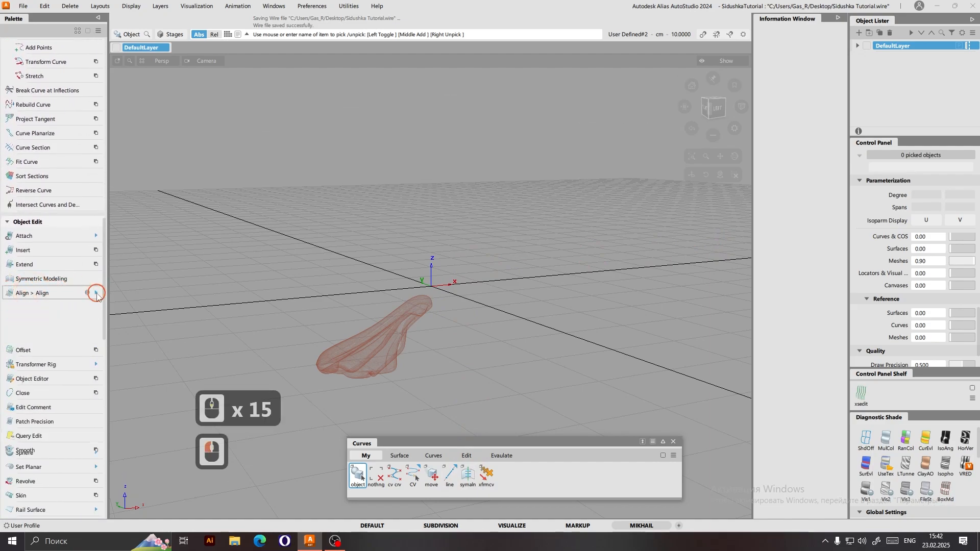
{"action": "left_click", "coordinate": [61, 335]}
{"action": "mouse_move", "coordinate": [61, 343]}
{"action": "left_mouse_down"}
{"action": "mouse_move", "coordinate": [122, 338]}
{"action": "mouse_move", "coordinate": [408, 472]}
{"action": "mouse_move", "coordinate": [475, 484]}
{"action": "left_mouse_up"}
{"action": "left_click_drag", "start_coordinate": [172, 398], "coordinate": [53, 321]}
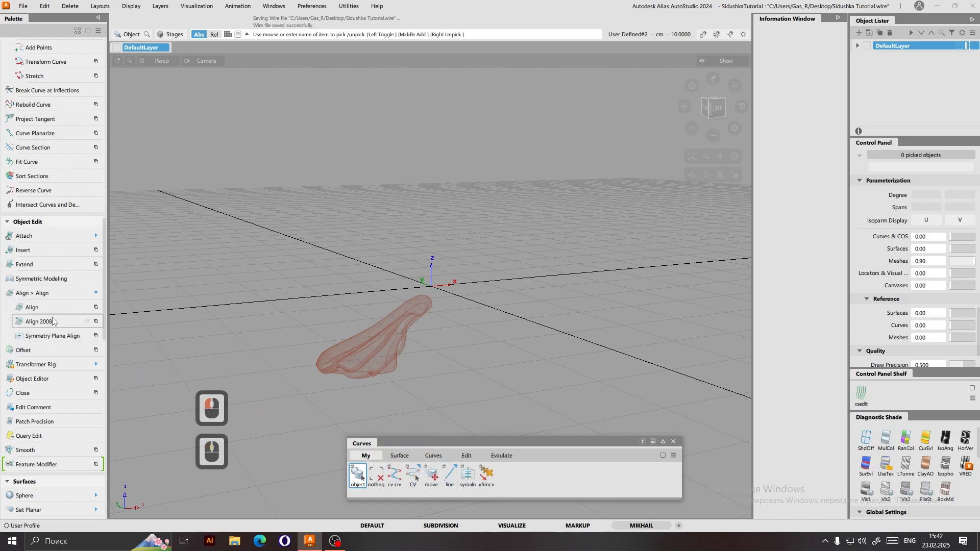
Activate the Transform CV tool from the shelf's My set and return to the Object pick tool.
{"action": "double_click", "coordinate": [484, 475]}
{"action": "left_click", "coordinate": [656, 170]}
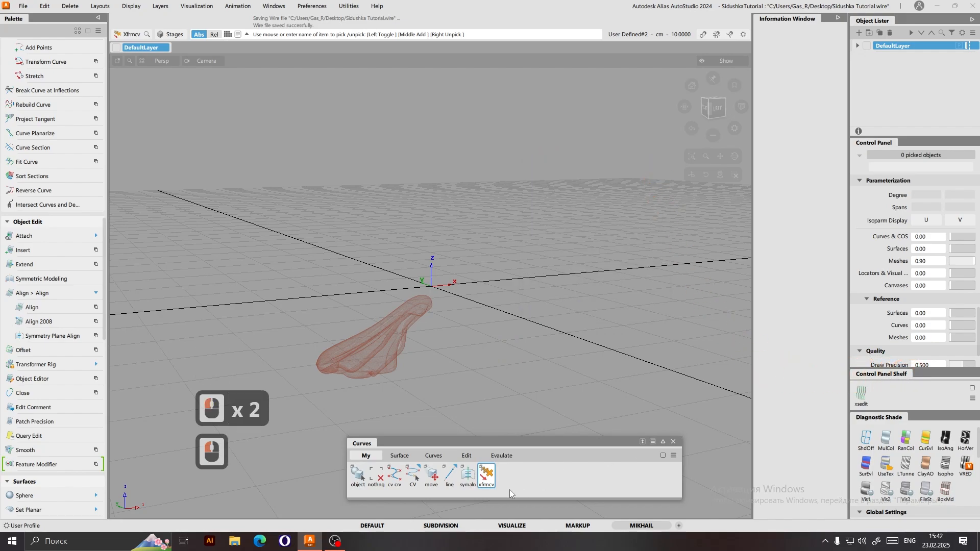
{"action": "middle_click_drag", "start_coordinate": [486, 475], "coordinate": [534, 470]}
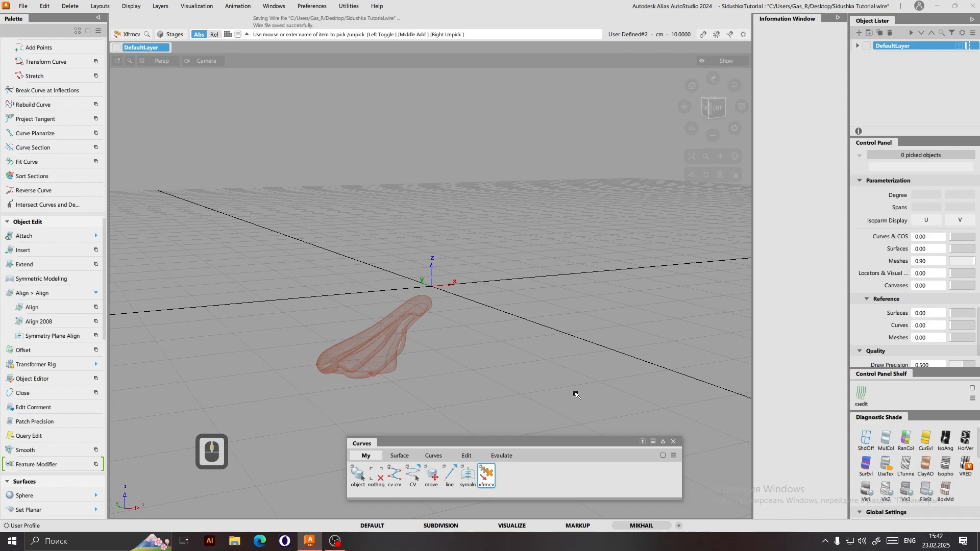
{"action": "left_click", "coordinate": [357, 475]}
{"action": "left_click", "coordinate": [358, 475]}
{"action": "left_click", "coordinate": [358, 475]}
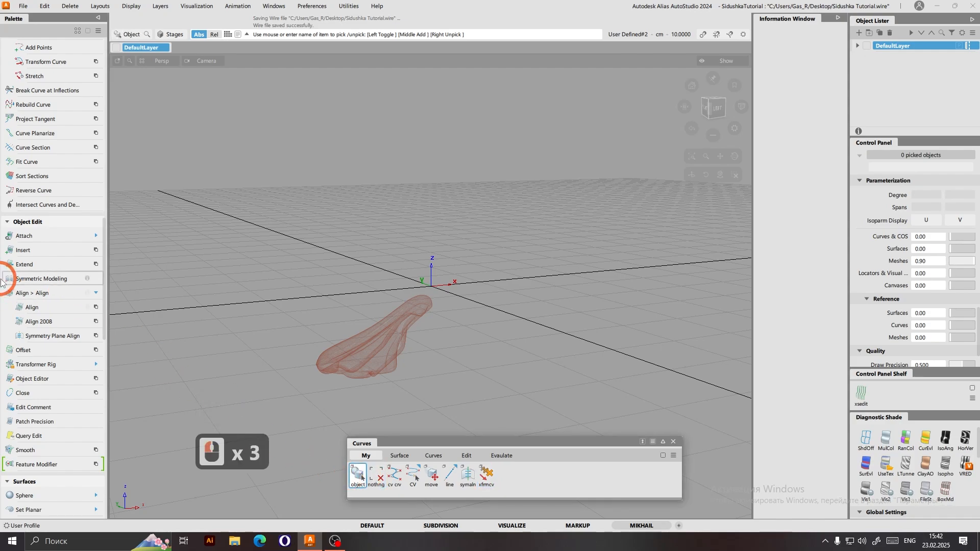
Pick the seat mesh SIDUSHKA_standard in the perspective view.
{"action": "scroll", "coordinate": [55, 270], "scroll_direction": "up", "scroll_amount": 9}
{"action": "scroll", "coordinate": [55, 270], "scroll_direction": "up", "scroll_amount": 20}
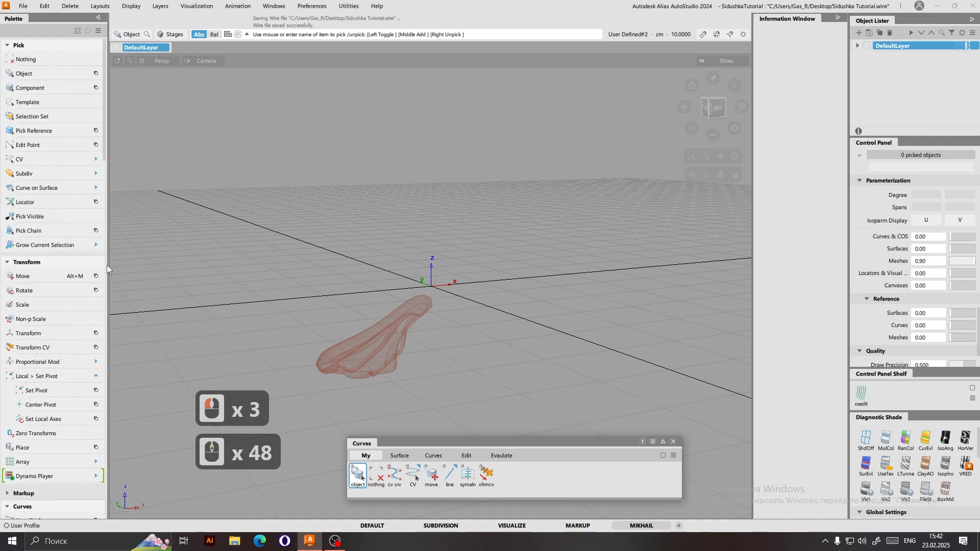
{"action": "scroll", "coordinate": [49, 233], "scroll_direction": "up", "scroll_amount": 3}
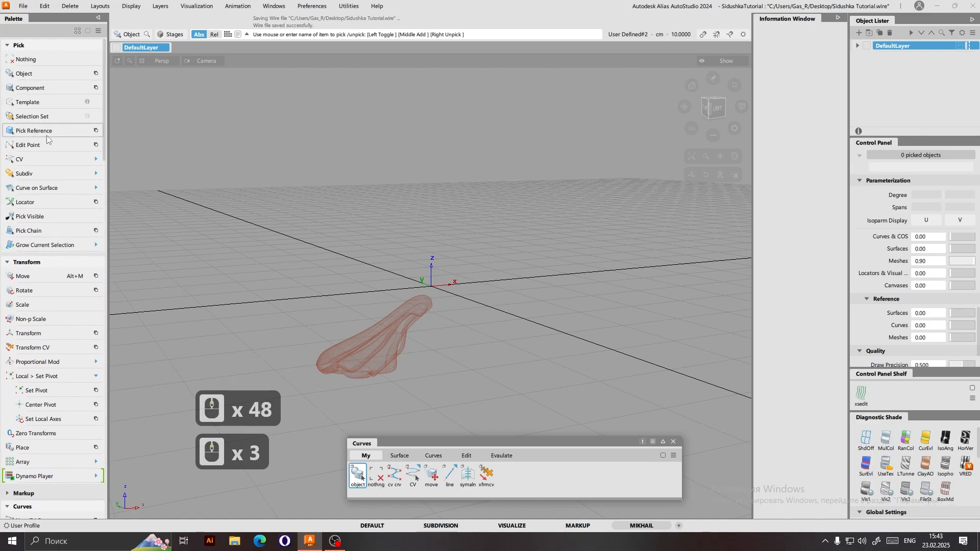
{"action": "left_click", "coordinate": [305, 320]}
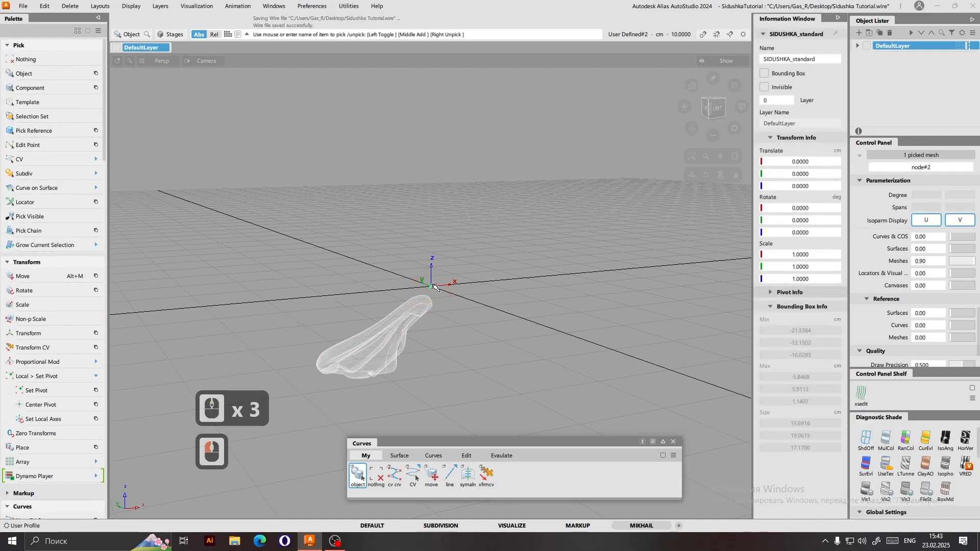
{"action": "scroll", "coordinate": [438, 290], "scroll_direction": "down", "scroll_amount": 4}
{"action": "scroll", "coordinate": [437, 289], "scroll_direction": "up", "scroll_amount": 18}
{"action": "scroll", "coordinate": [435, 290], "scroll_direction": "down", "scroll_amount": 8}
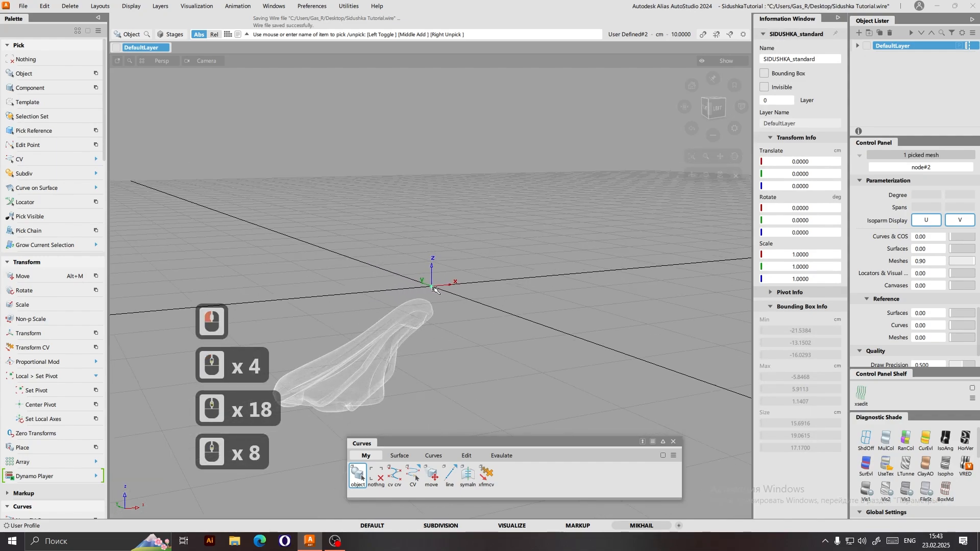
{"action": "scroll", "coordinate": [444, 298], "scroll_direction": "down", "scroll_amount": 3}
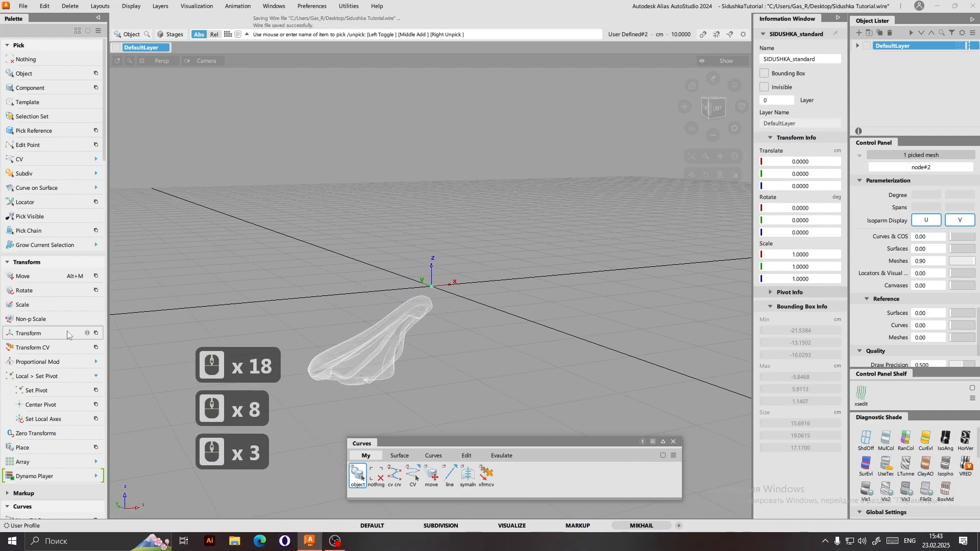
Try rotating the seat mesh freehand around its pivot at the origin, including about -39.2 degrees in Y, and undo the rotations.
{"action": "left_click", "coordinate": [48, 290]}
{"action": "left_click", "coordinate": [471, 225]}
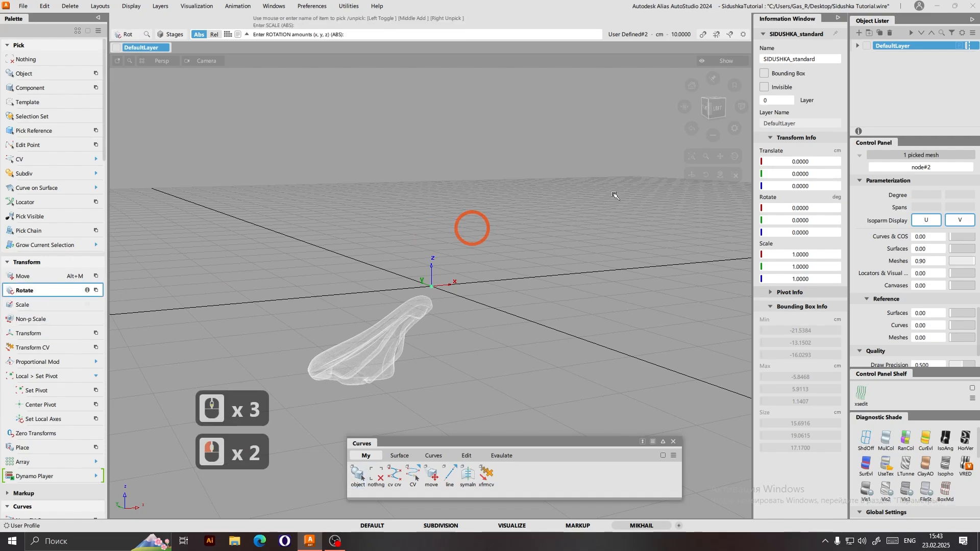
{"action": "left_click", "coordinate": [711, 109]}
{"action": "left_click_drag", "start_coordinate": [713, 109], "coordinate": [717, 111]}
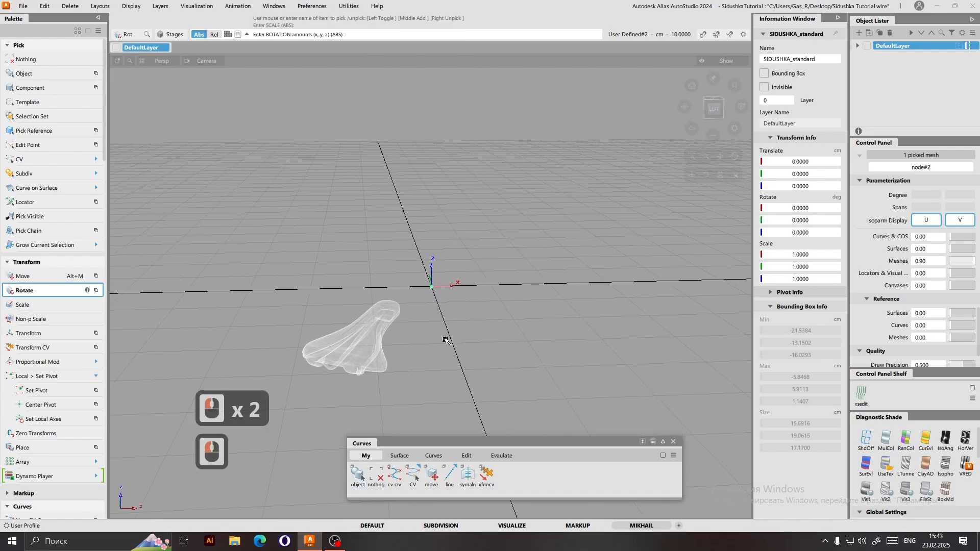
{"action": "left_click_drag", "start_coordinate": [420, 321], "coordinate": [566, 214]}
{"action": "key", "text": "ctrl+z"}
{"action": "middle_click_drag", "start_coordinate": [510, 271], "coordinate": [249, 247]}
{"action": "key", "text": "ctrl+z"}
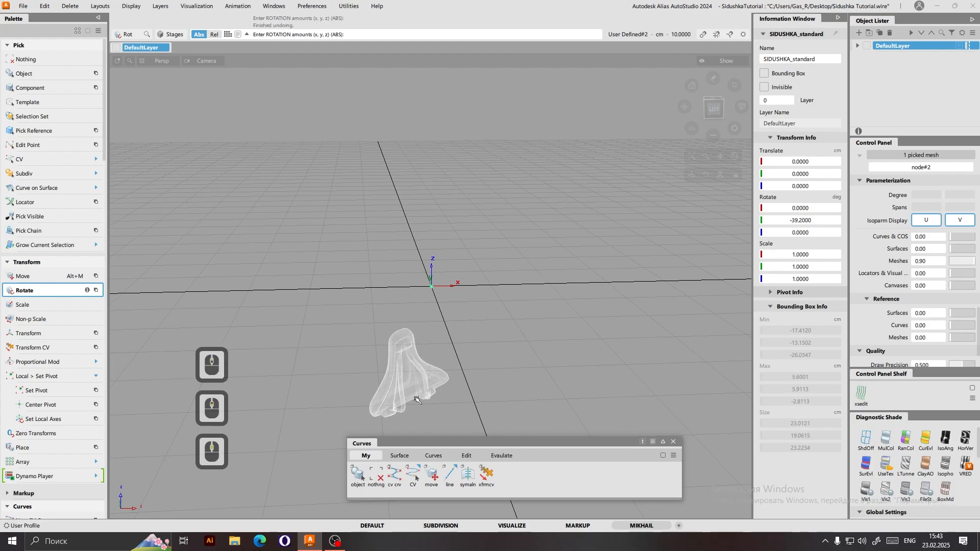
{"action": "key", "text": "ctrl+z"}
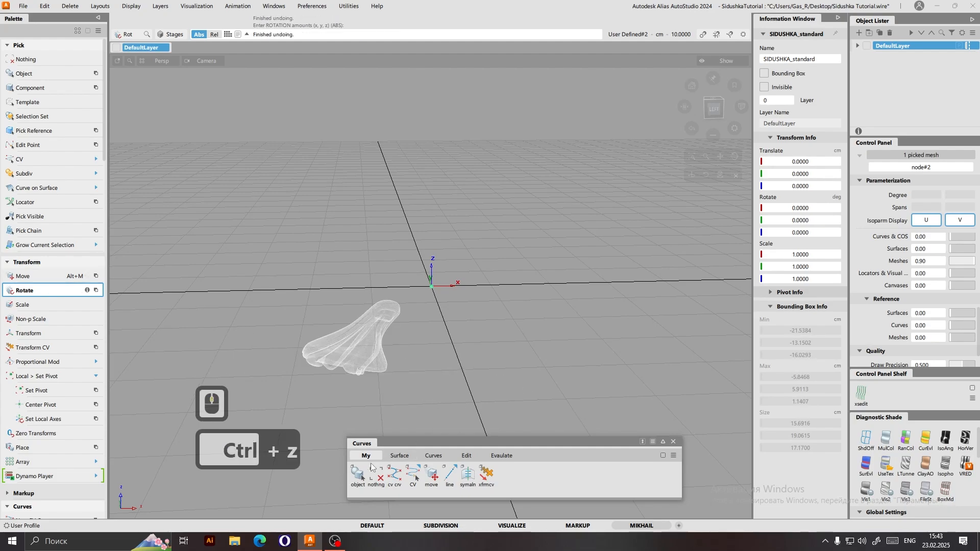
Move the seat mesh's pivot to the mesh's own centre with the Center Pivot tool.
{"action": "double_click", "coordinate": [357, 475]}
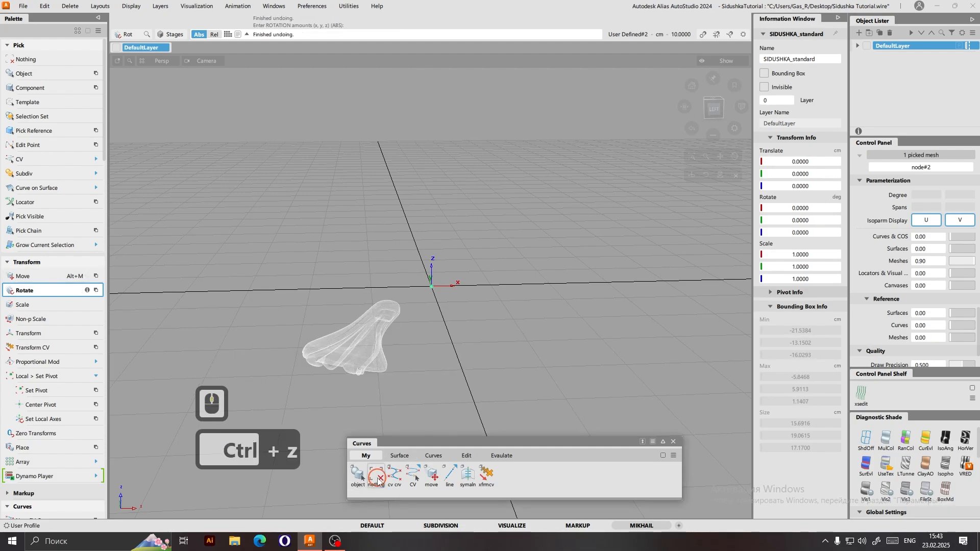
{"action": "left_click", "coordinate": [345, 359]}
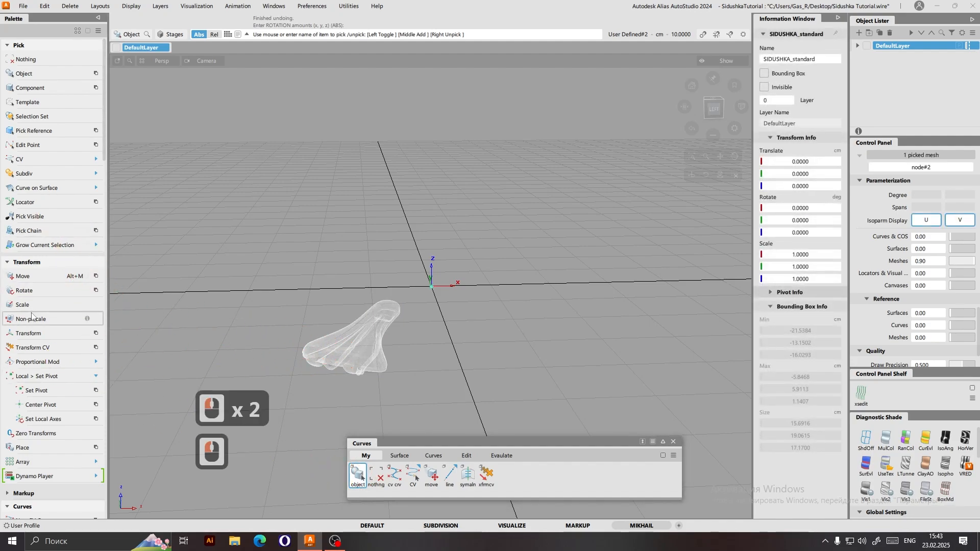
{"action": "scroll", "coordinate": [43, 337], "scroll_direction": "down", "scroll_amount": 2}
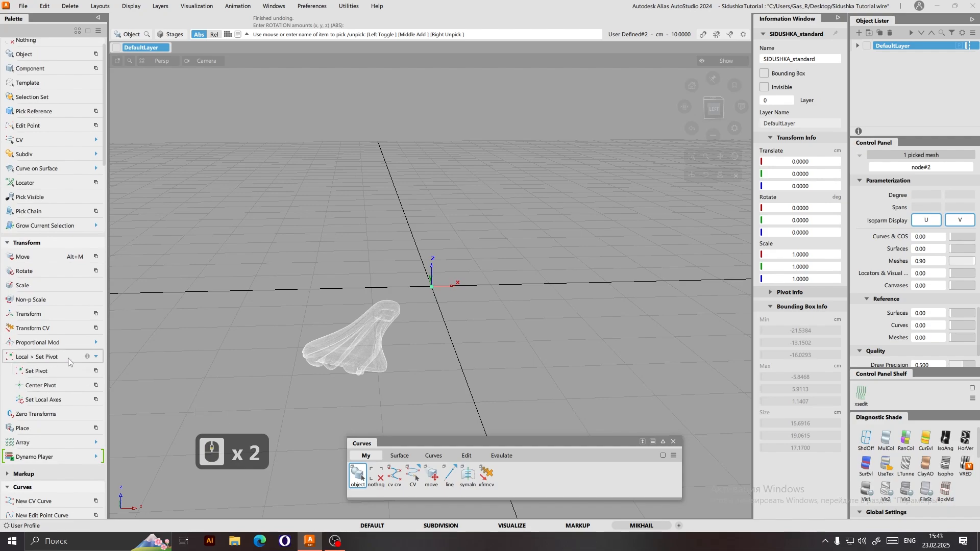
{"action": "left_click", "coordinate": [84, 356]}
{"action": "left_click", "coordinate": [96, 356]}
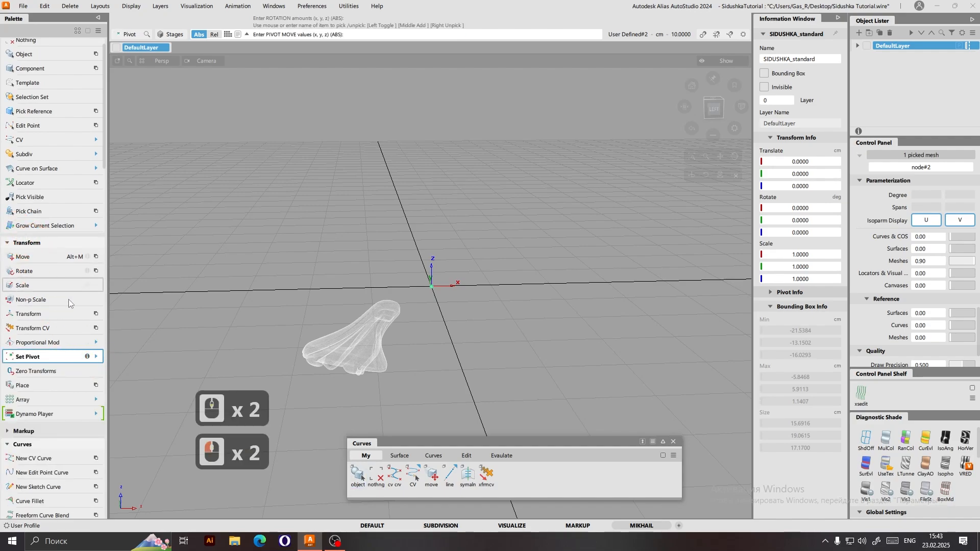
{"action": "left_click", "coordinate": [95, 356]}
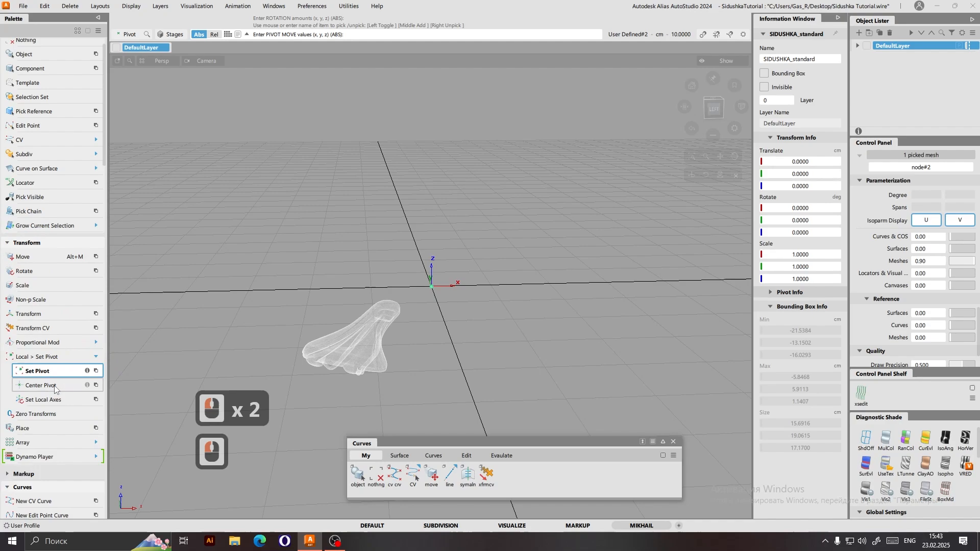
{"action": "left_click", "coordinate": [57, 386]}
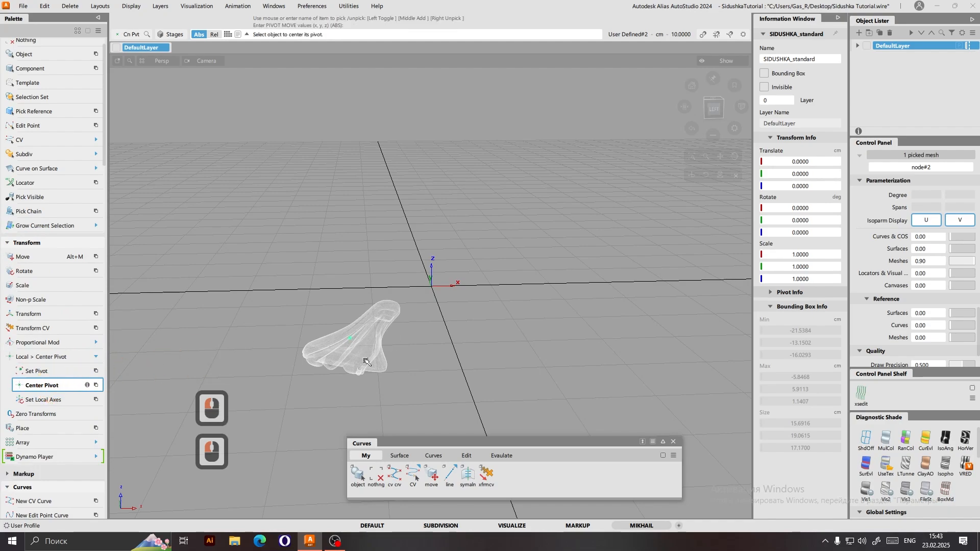
Inspect the seat mesh from above and from the side, and keep it picked with the Object pick tool.
{"action": "left_click", "coordinate": [720, 111]}
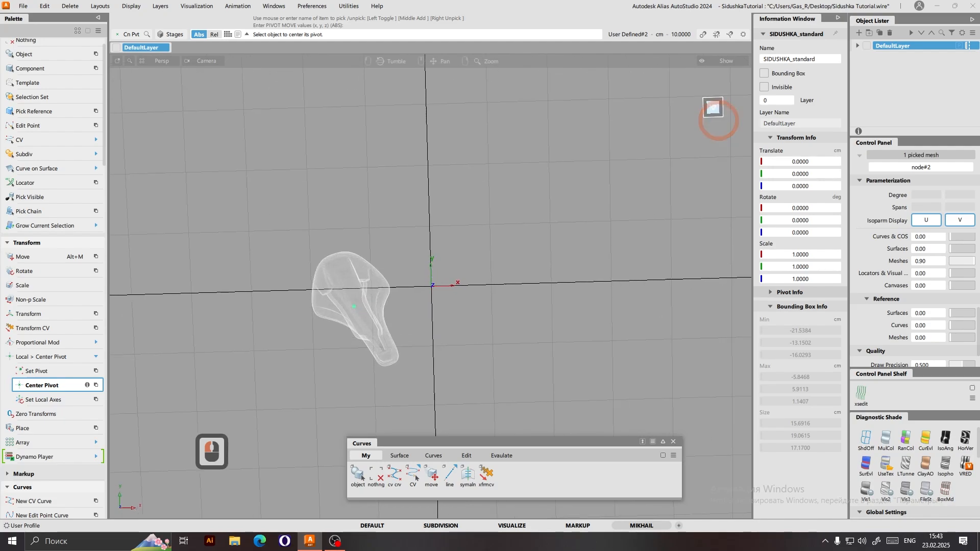
{"action": "left_click_drag", "start_coordinate": [720, 174], "coordinate": [718, 105]}
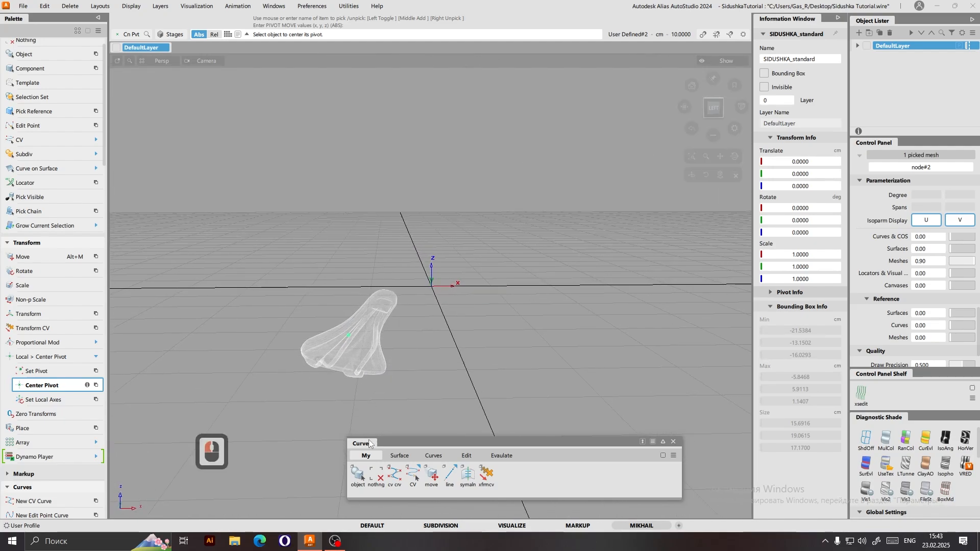
{"action": "left_click", "coordinate": [362, 470]}
{"action": "left_click", "coordinate": [431, 382]}
{"action": "left_click", "coordinate": [372, 333]}
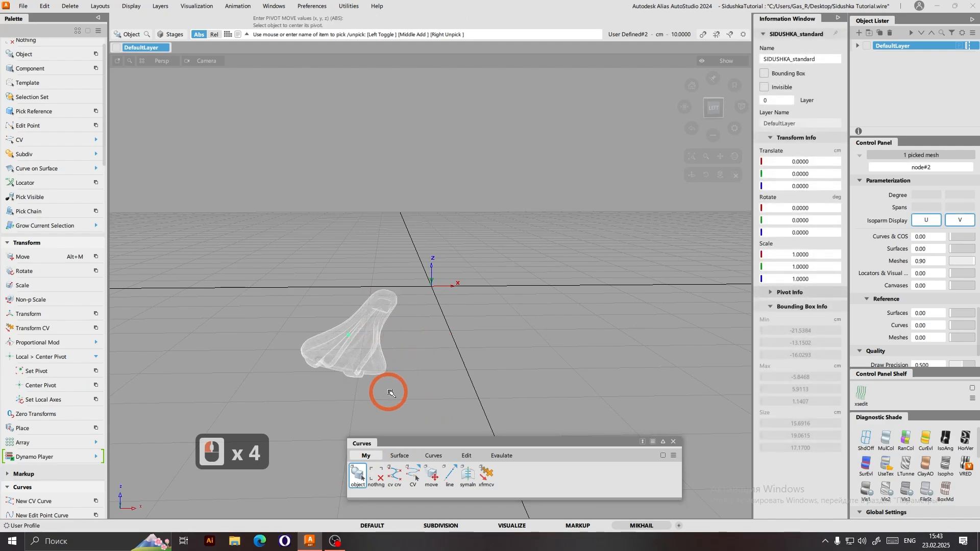
In the orthographic Left view, rotate the seat mesh freehand to about 37.3 degrees in X and -25.2 degrees in Z.
{"action": "scroll", "coordinate": [52, 308], "scroll_direction": "up", "scroll_amount": 1}
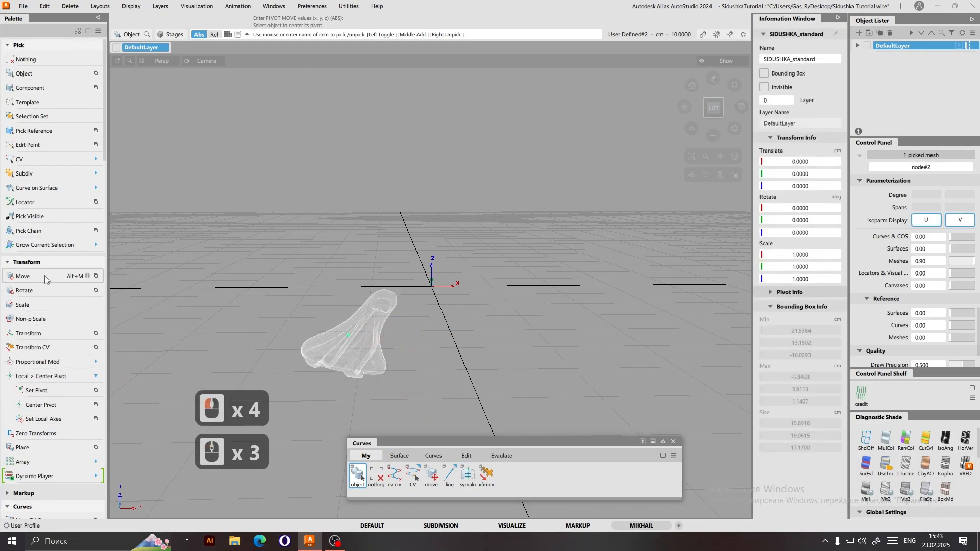
{"action": "left_click", "coordinate": [44, 288]}
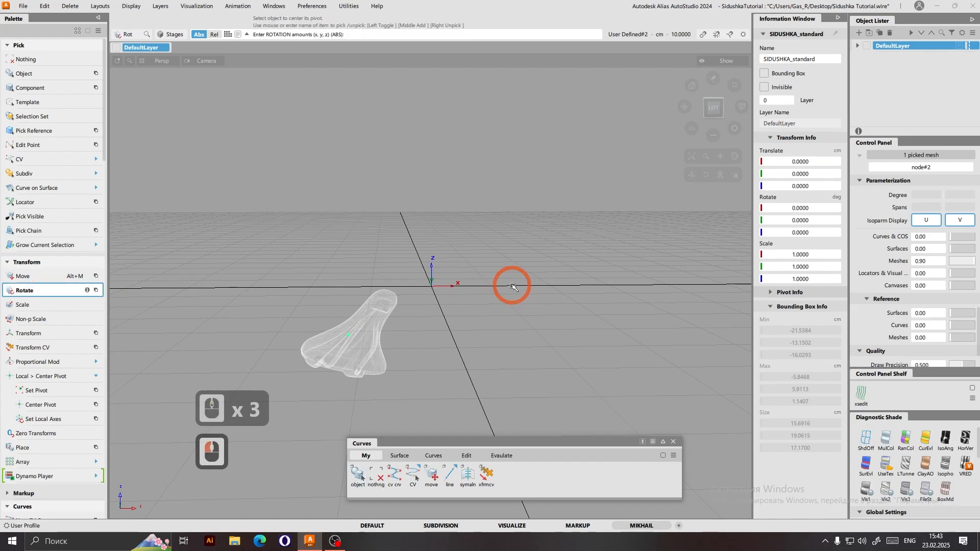
{"action": "left_click", "coordinate": [722, 157]}
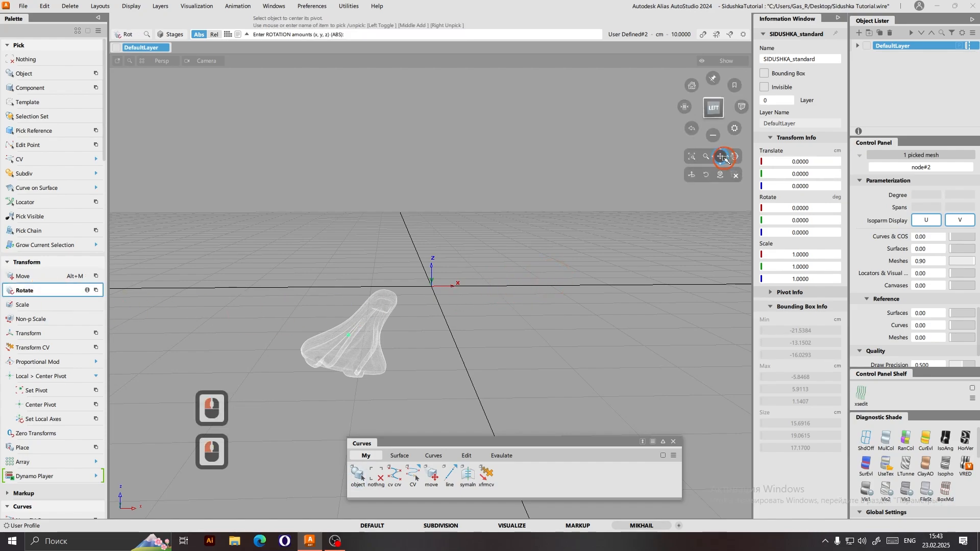
{"action": "left_click", "coordinate": [715, 112]}
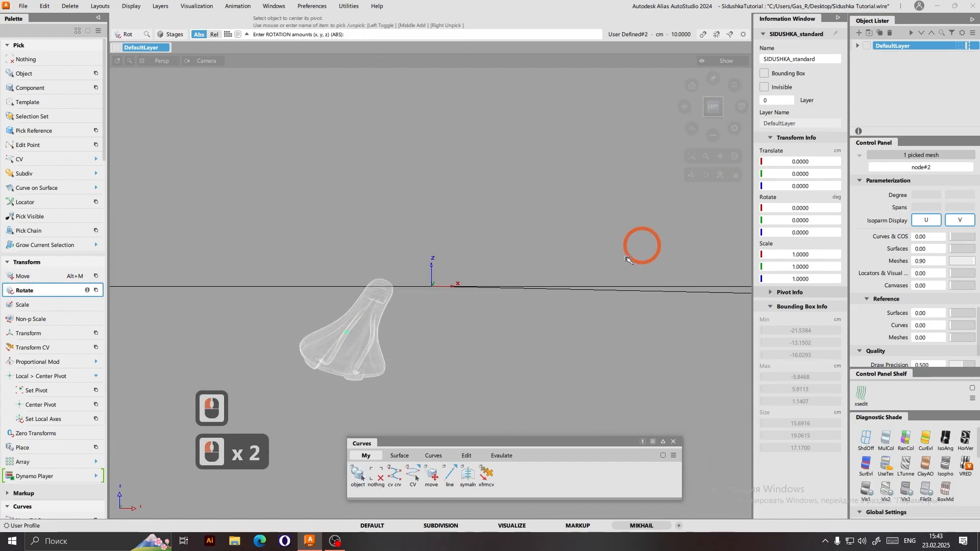
{"action": "left_click", "coordinate": [743, 107]}
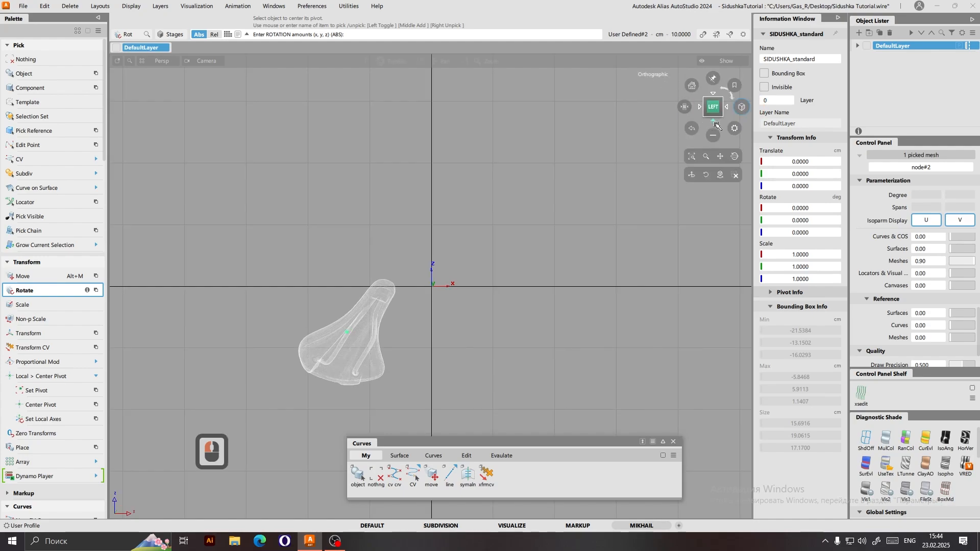
{"action": "left_click", "coordinate": [722, 157]}
{"action": "scroll", "coordinate": [462, 324], "scroll_direction": "up", "scroll_amount": 5}
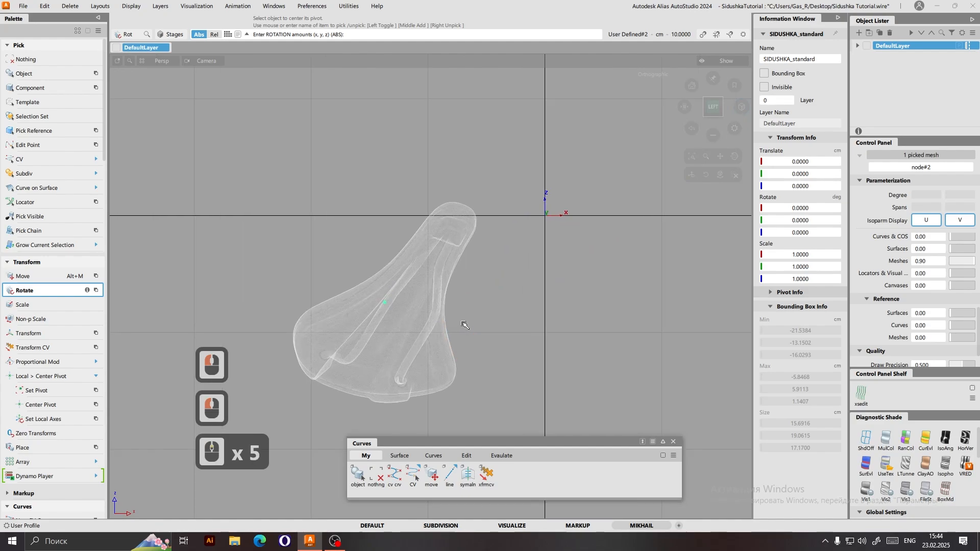
{"action": "left_click_drag", "start_coordinate": [663, 298], "coordinate": [561, 7]}
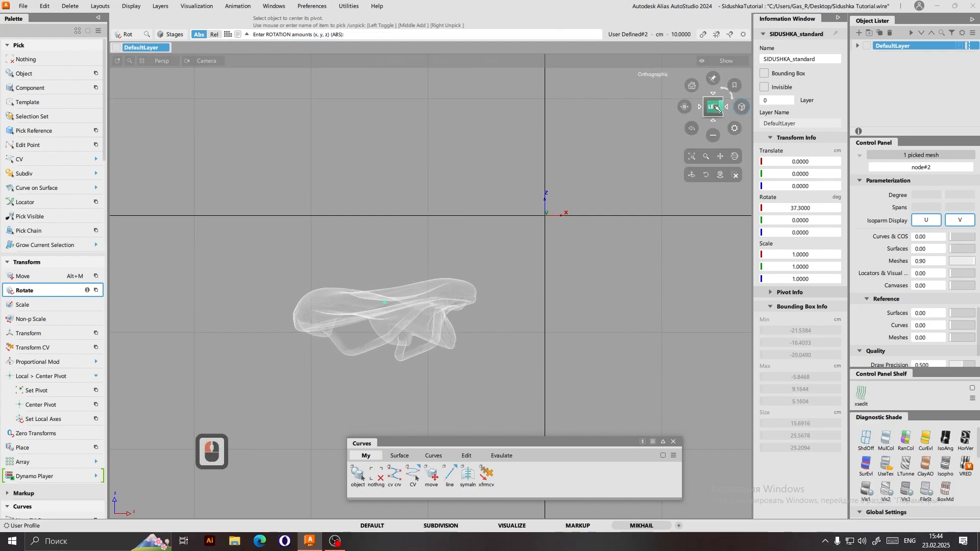
{"action": "right_click_drag", "start_coordinate": [645, 298], "coordinate": [566, 302]}
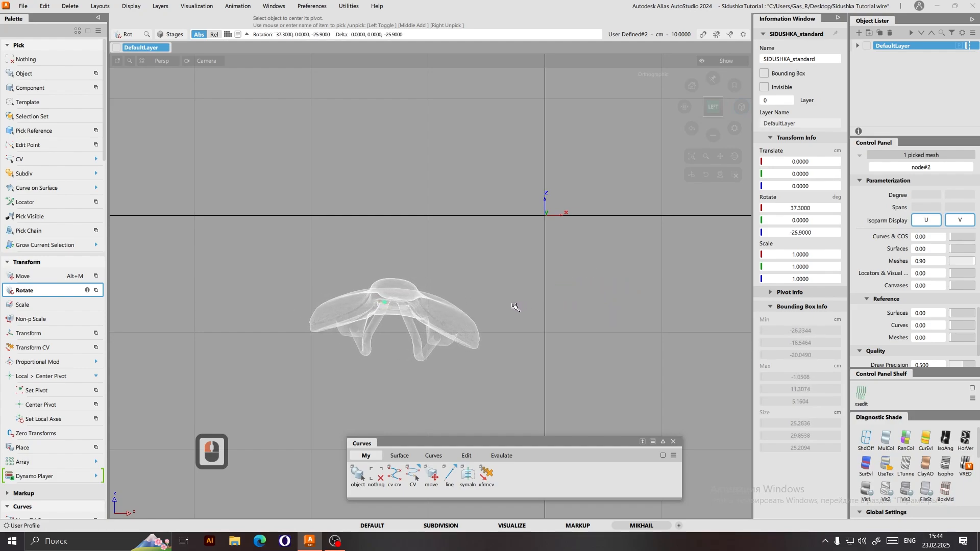
{"action": "right_click_drag", "start_coordinate": [515, 306], "coordinate": [517, 303]}
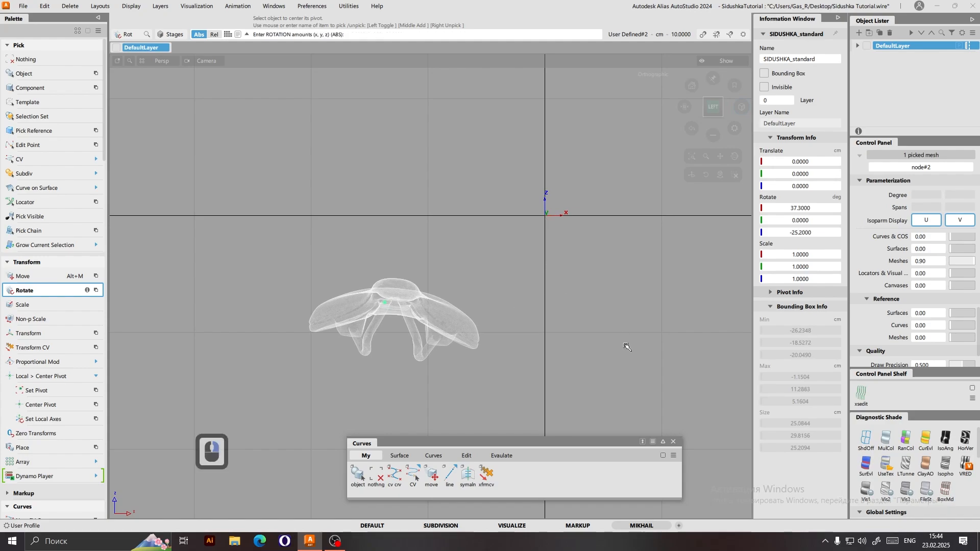
Level the seat mesh by rotating it freehand to about -5.8 degrees in Y.
{"action": "middle_click_drag", "start_coordinate": [627, 347], "coordinate": [631, 327]}
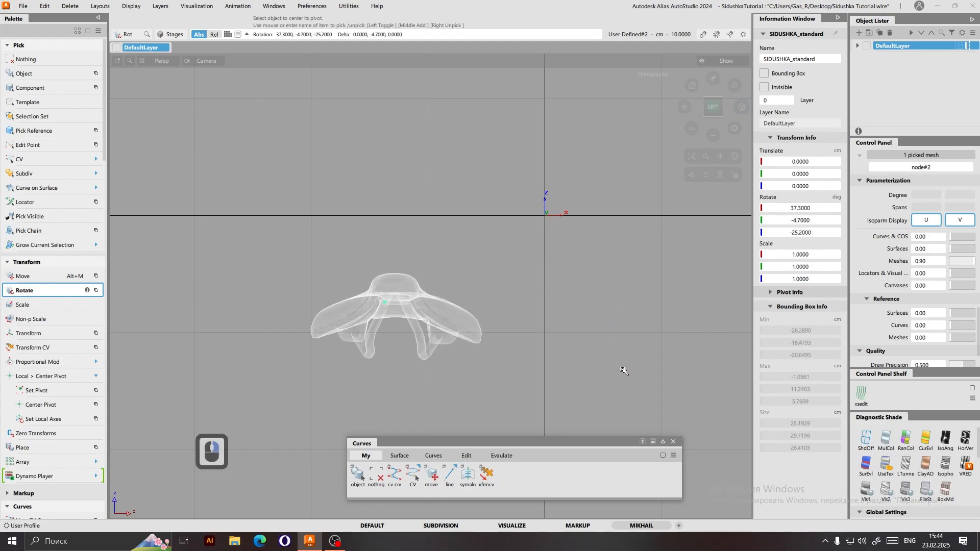
{"action": "middle_click_drag", "start_coordinate": [621, 374], "coordinate": [622, 374]}
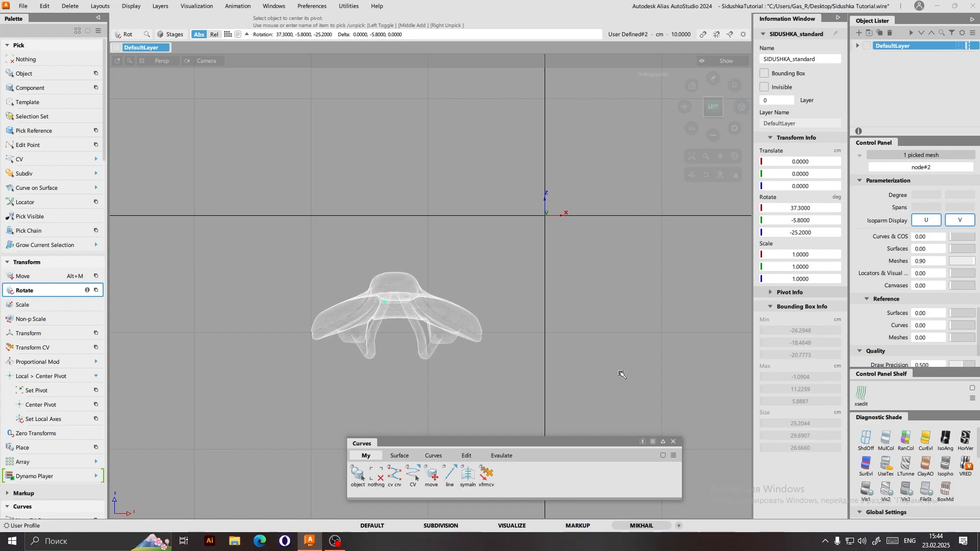
{"action": "middle_click_drag", "start_coordinate": [504, 470], "coordinate": [582, 408]}
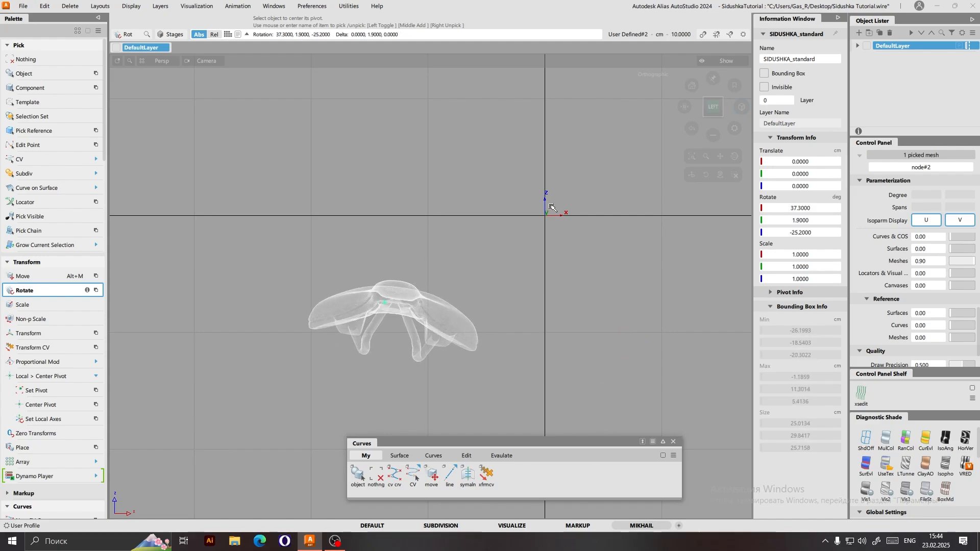
{"action": "middle_click_drag", "start_coordinate": [553, 207], "coordinate": [578, 322]}
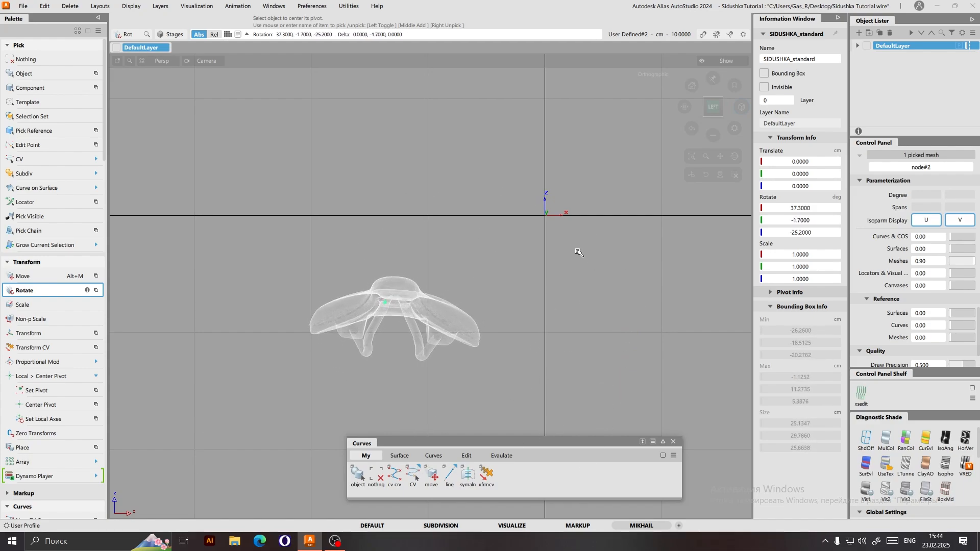
{"action": "middle_click_drag", "start_coordinate": [400, 202], "coordinate": [506, 285]}
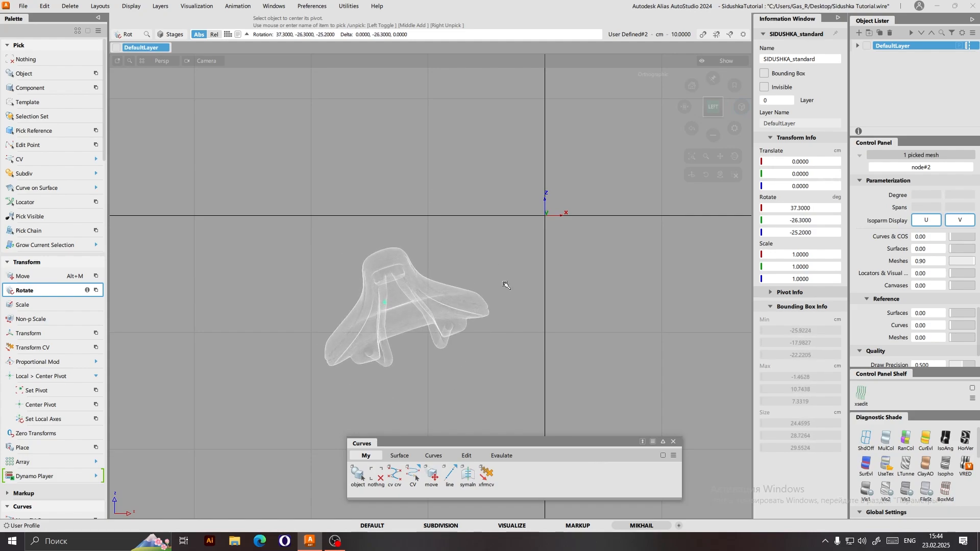
{"action": "middle_click_drag", "start_coordinate": [484, 188], "coordinate": [481, 188]}
{"action": "middle_click", "coordinate": [483, 191]}
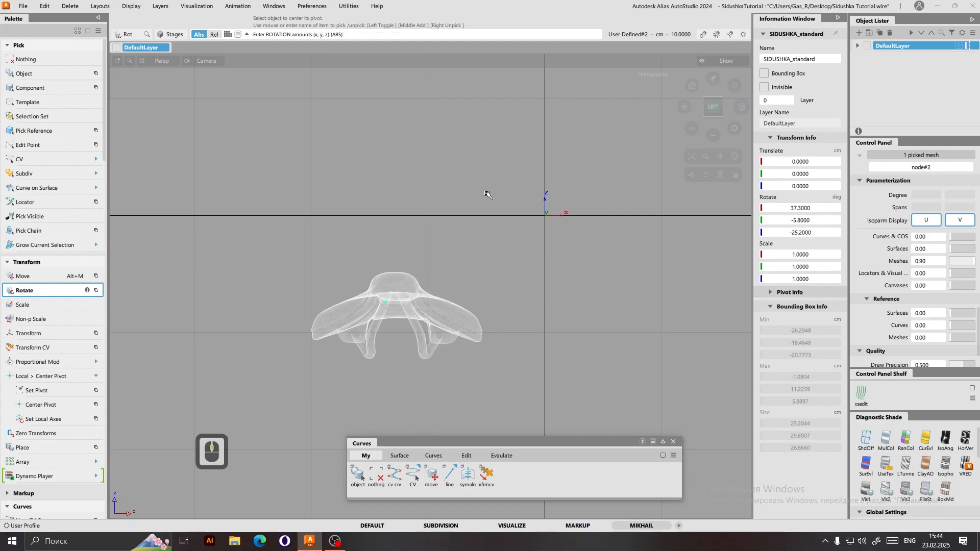
Pick the seat mesh again and move it onto the origin, about 12.84 cm in X and 8.08 cm in Z.
{"action": "left_click", "coordinate": [376, 474]}
{"action": "left_click", "coordinate": [357, 473]}
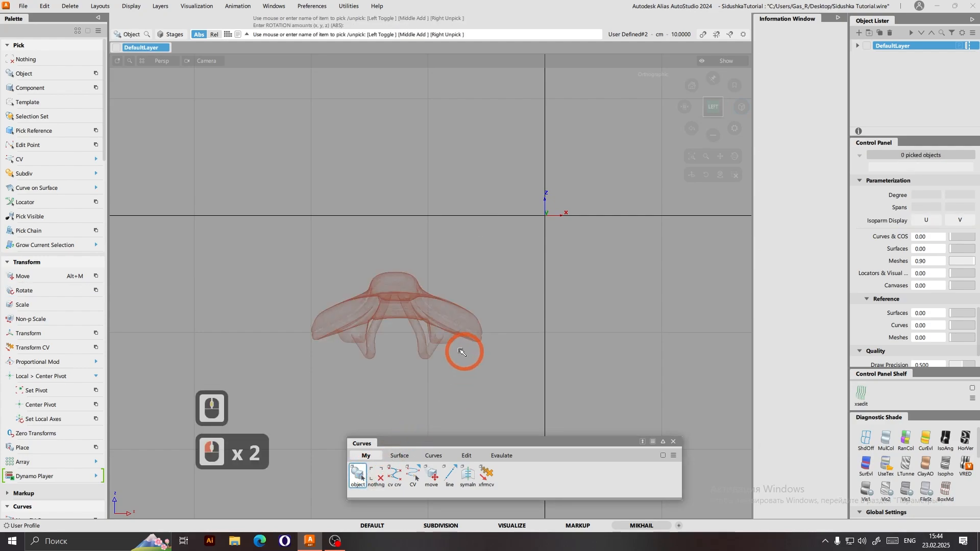
{"action": "left_click", "coordinate": [453, 314]}
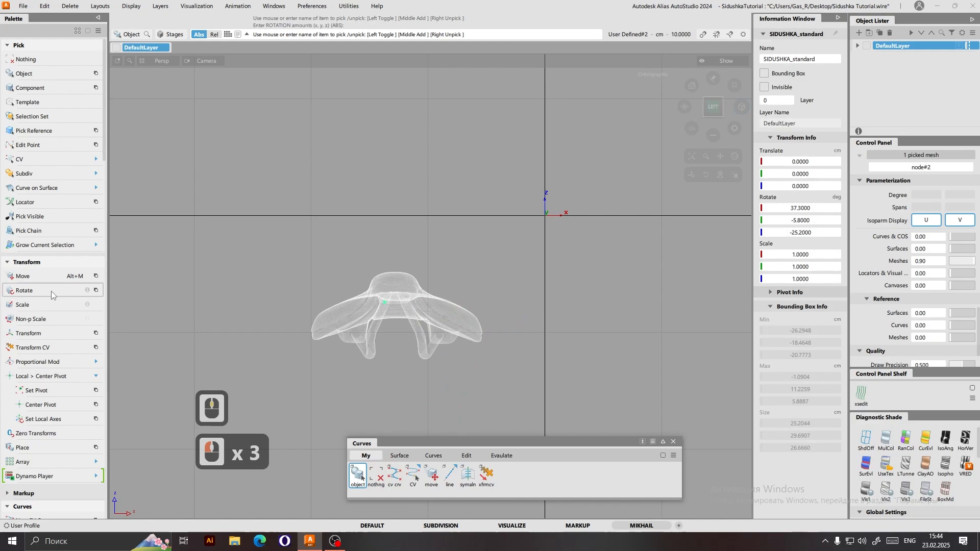
{"action": "left_click", "coordinate": [23, 276]}
{"action": "left_click_drag", "start_coordinate": [489, 405], "coordinate": [633, 313]}
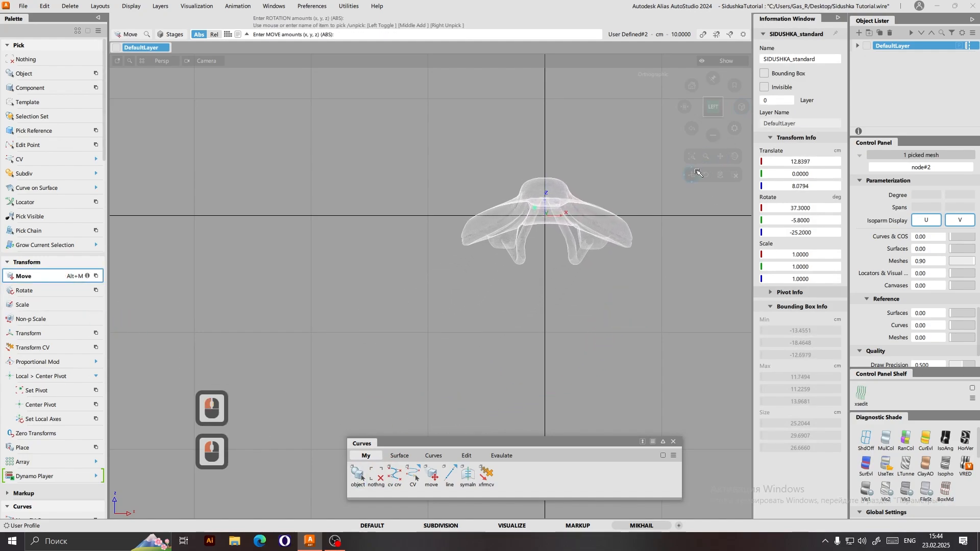
Pick the seat mesh again and refine its rotation to about 35.3 degrees in X and -5.6 degrees in Y.
{"action": "left_click_drag", "start_coordinate": [722, 161], "coordinate": [601, 197]}
{"action": "scroll", "coordinate": [464, 238], "scroll_direction": "up", "scroll_amount": 8}
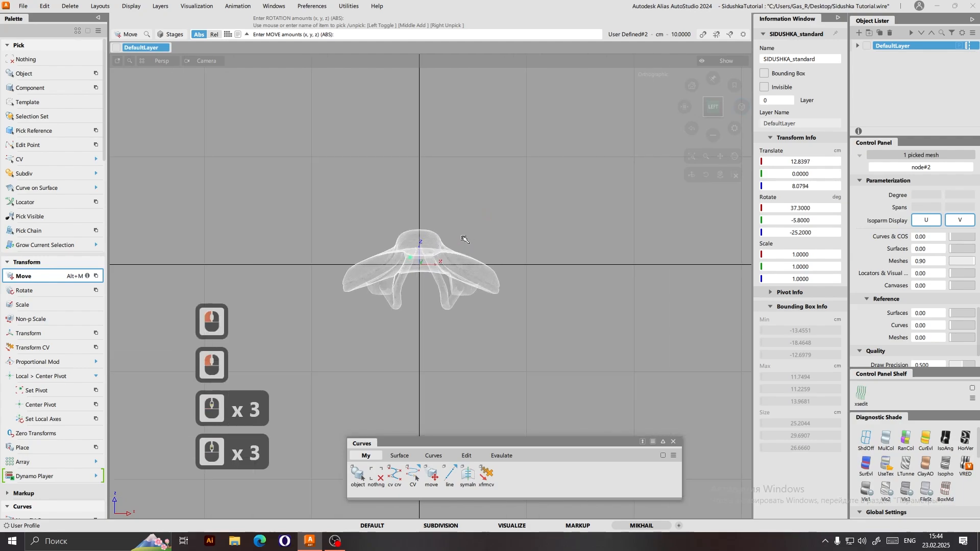
{"action": "left_click", "coordinate": [380, 478]}
{"action": "left_click", "coordinate": [360, 477]}
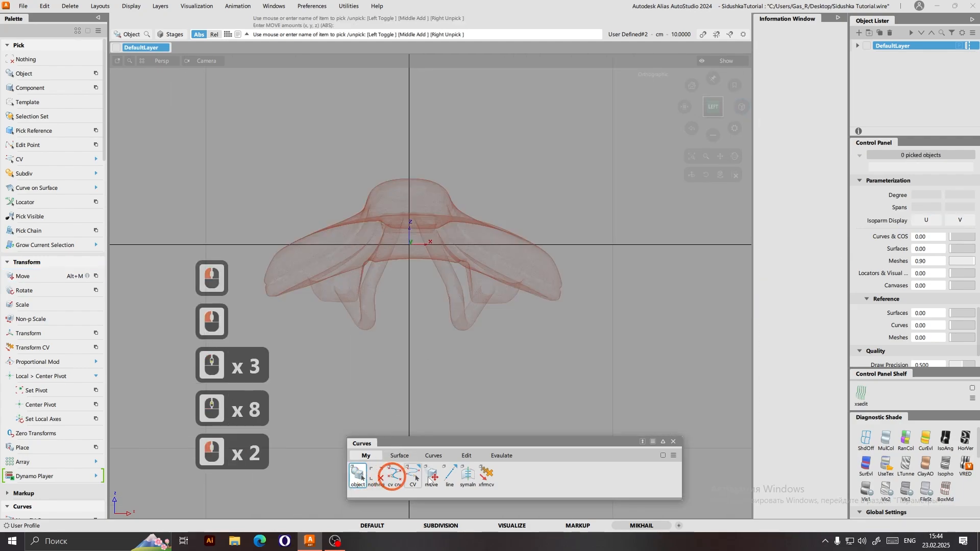
{"action": "left_click", "coordinate": [468, 246]}
{"action": "left_click", "coordinate": [38, 291]}
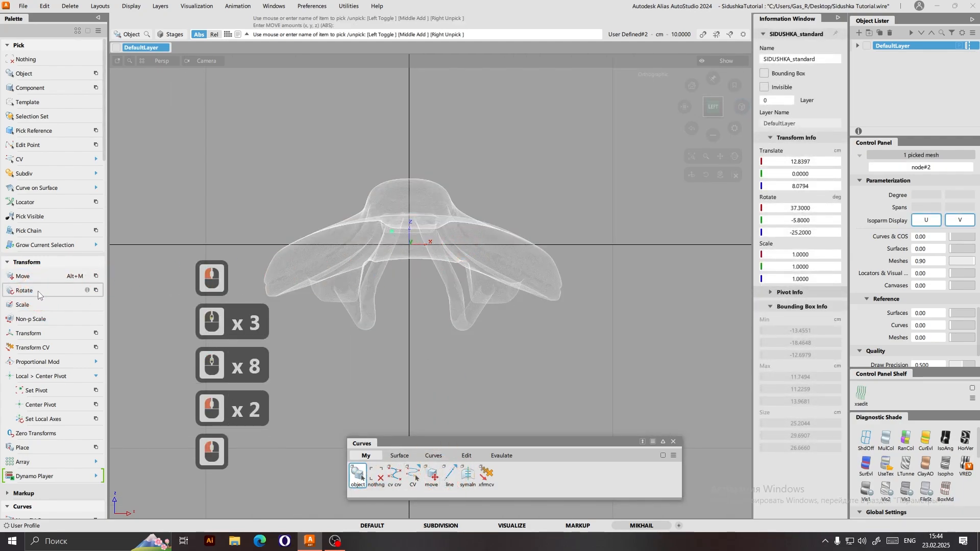
{"action": "left_click_drag", "start_coordinate": [519, 334], "coordinate": [595, 339]}
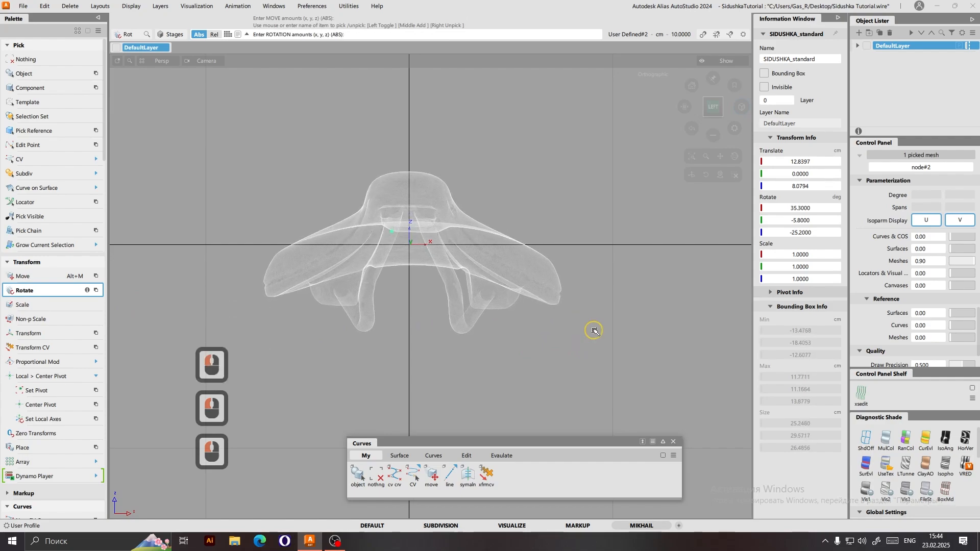
{"action": "middle_click_drag", "start_coordinate": [593, 330], "coordinate": [599, 327]}
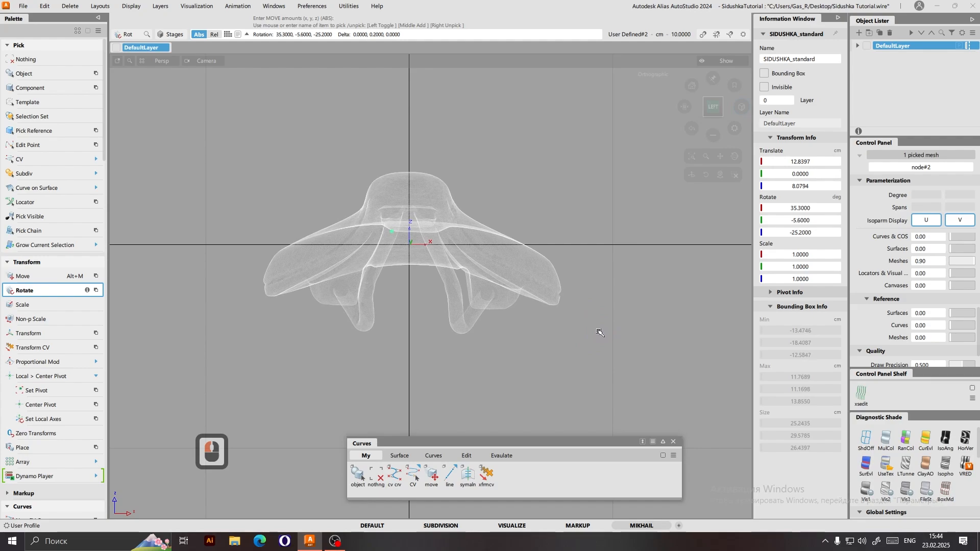
In the top view, rotate the seat mesh to about -23.8 degrees in Z to align its length with the Y axis.
{"action": "left_click", "coordinate": [709, 106]}
{"action": "double_click", "coordinate": [544, 253]}
{"action": "scroll", "coordinate": [544, 254], "scroll_direction": "down", "scroll_amount": 13}
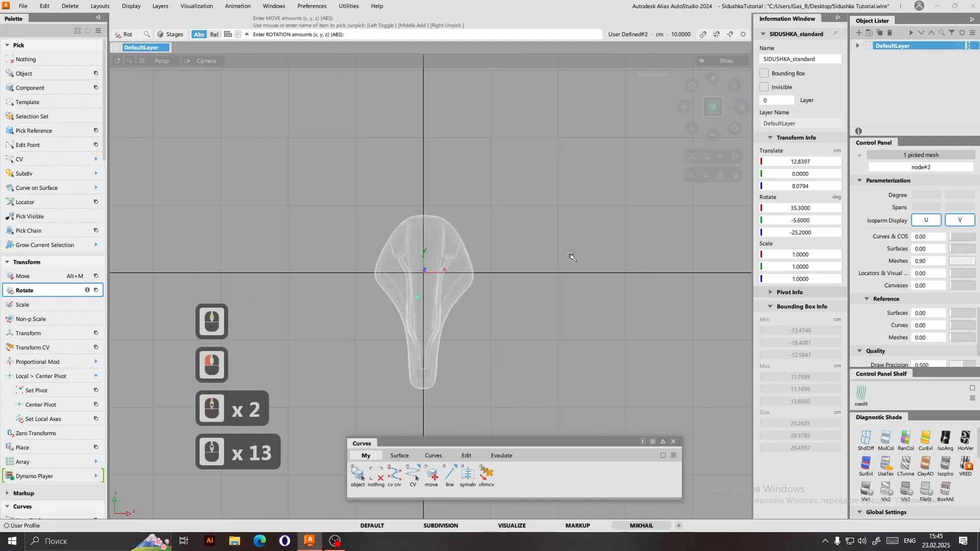
{"action": "right_click_drag", "start_coordinate": [568, 254], "coordinate": [582, 266]}
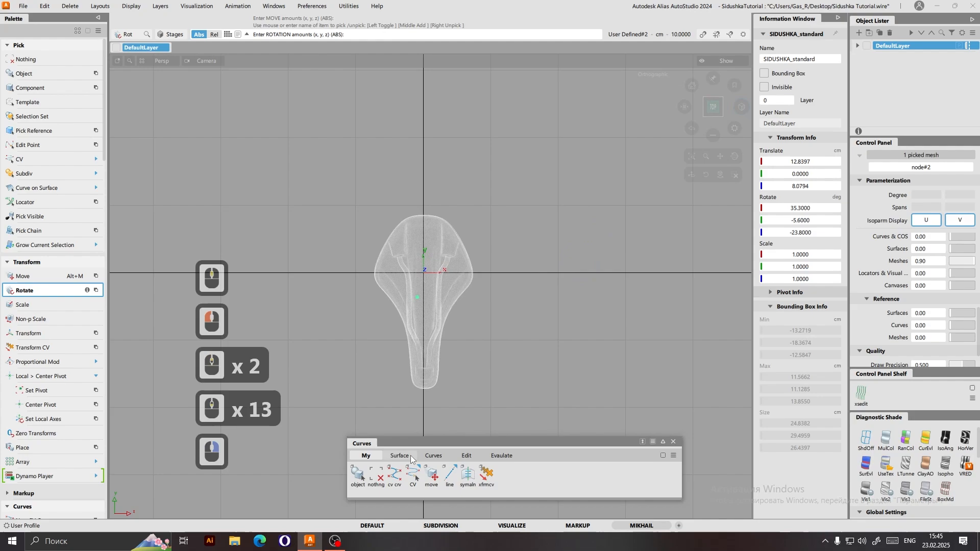
Pick the seat mesh again and move it in the top view to about 12.64 cm in X and -0.15 cm in Y.
{"action": "left_click", "coordinate": [375, 475]}
{"action": "left_click", "coordinate": [359, 475]}
{"action": "left_click", "coordinate": [431, 475]}
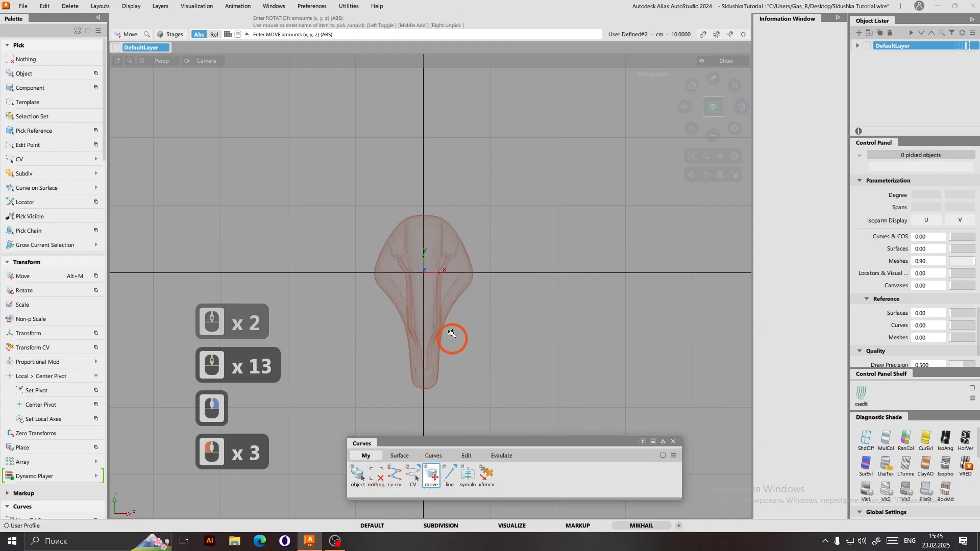
{"action": "scroll", "coordinate": [446, 331], "scroll_direction": "down", "scroll_amount": 3}
{"action": "scroll", "coordinate": [445, 326], "scroll_direction": "up", "scroll_amount": 1}
{"action": "left_click", "coordinate": [453, 296]}
{"action": "scroll", "coordinate": [492, 293], "scroll_direction": "up", "scroll_amount": 2}
{"action": "scroll", "coordinate": [436, 345], "scroll_direction": "up", "scroll_amount": 2}
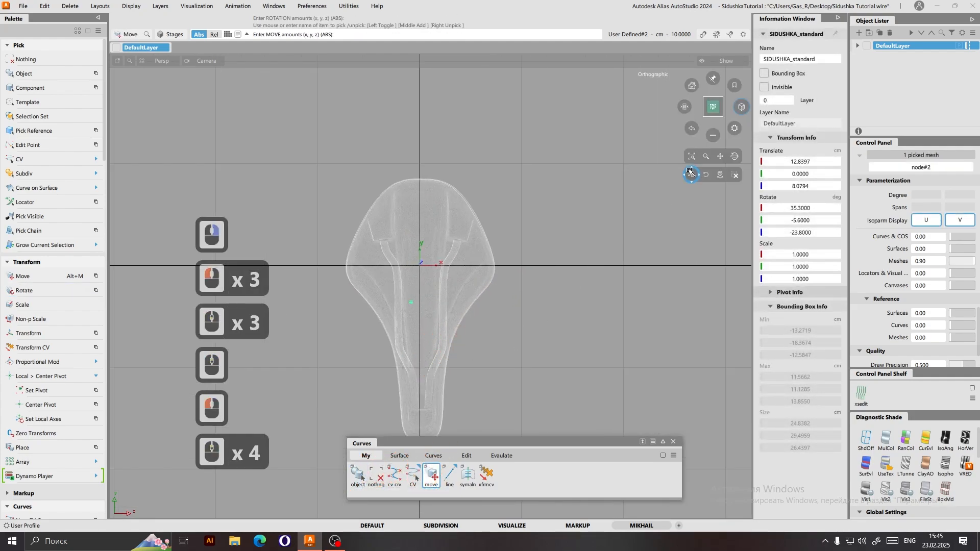
{"action": "left_click_drag", "start_coordinate": [718, 157], "coordinate": [712, 103]}
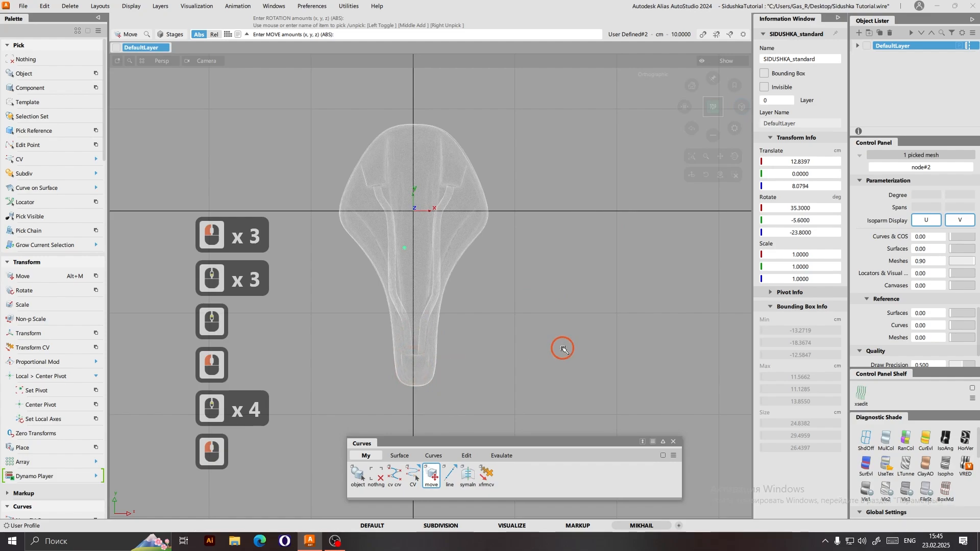
{"action": "left_click_drag", "start_coordinate": [563, 349], "coordinate": [562, 350]}
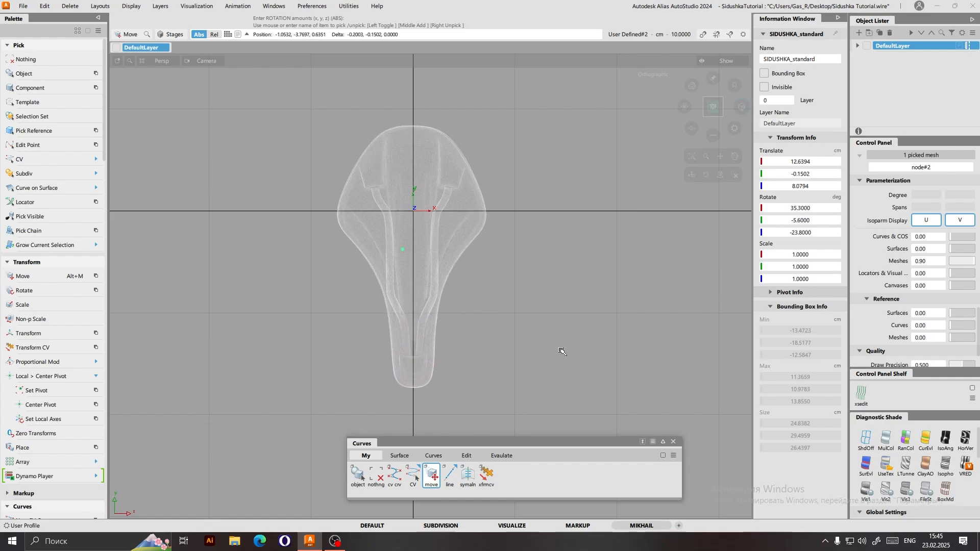
{"action": "left_click", "coordinate": [561, 351]}
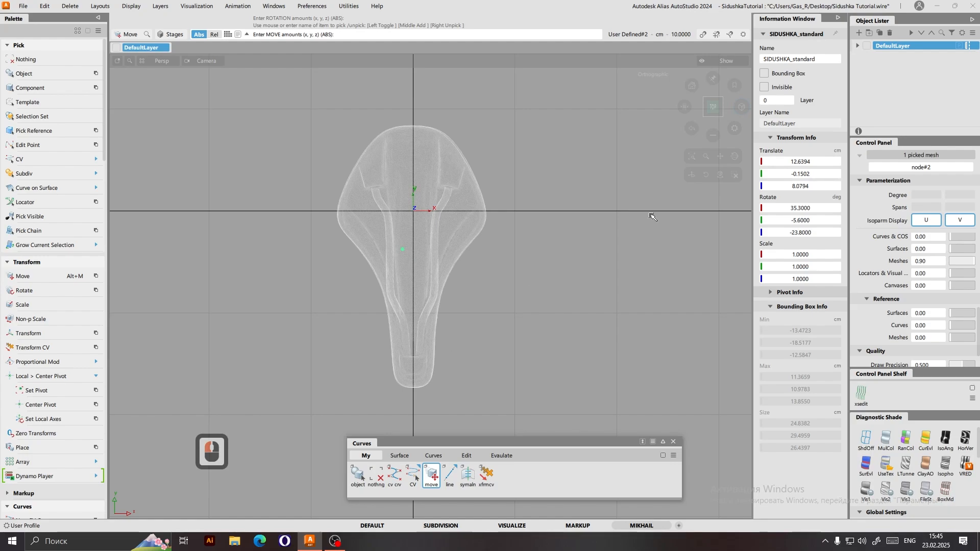
Pick the seat mesh again in the top view and move its pivot roughly onto the origin in X and Y.
{"action": "left_click", "coordinate": [683, 108]}
{"action": "left_click", "coordinate": [727, 107]}
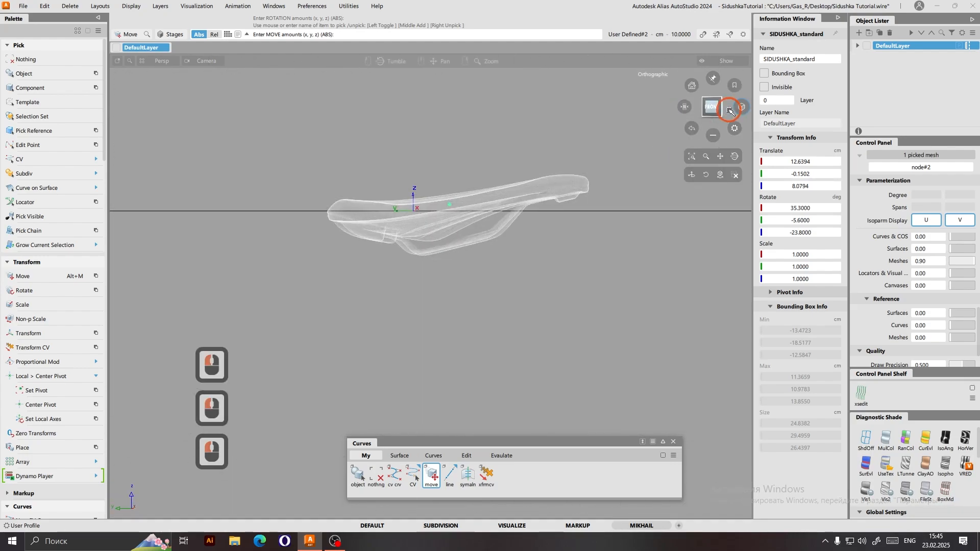
{"action": "left_click", "coordinate": [713, 93]}
{"action": "left_click", "coordinate": [376, 478]}
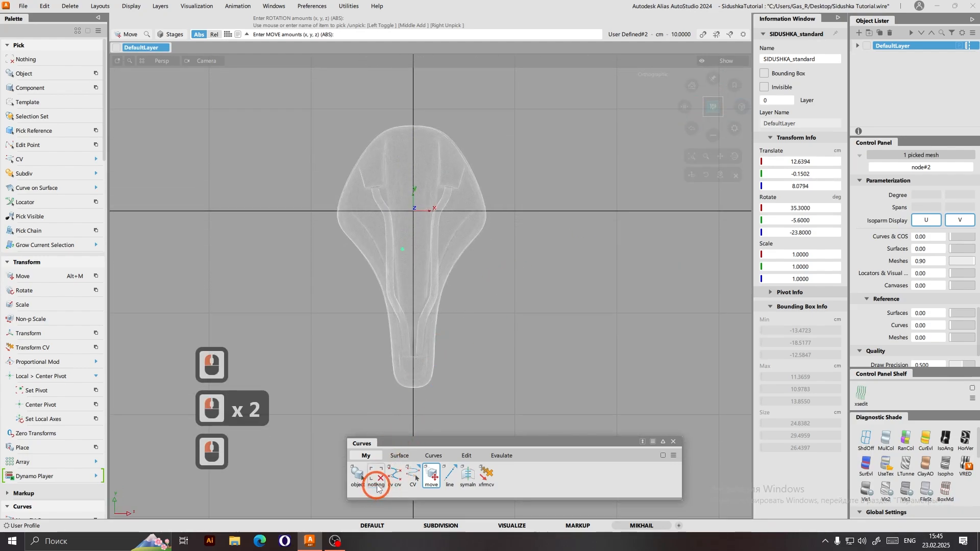
{"action": "left_click", "coordinate": [375, 478]}
{"action": "left_click", "coordinate": [359, 478]}
{"action": "left_click", "coordinate": [424, 238]}
{"action": "left_click", "coordinate": [407, 252]}
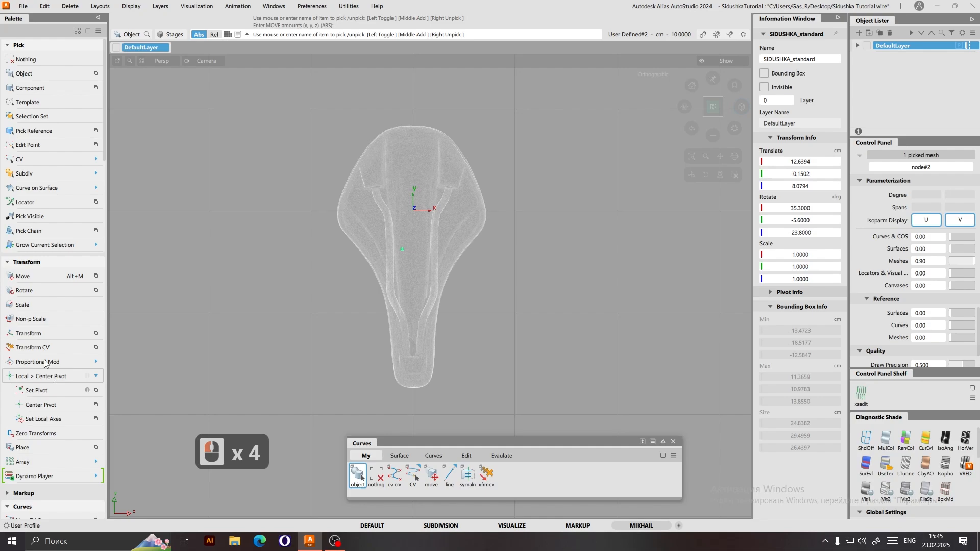
{"action": "left_click", "coordinate": [50, 393]}
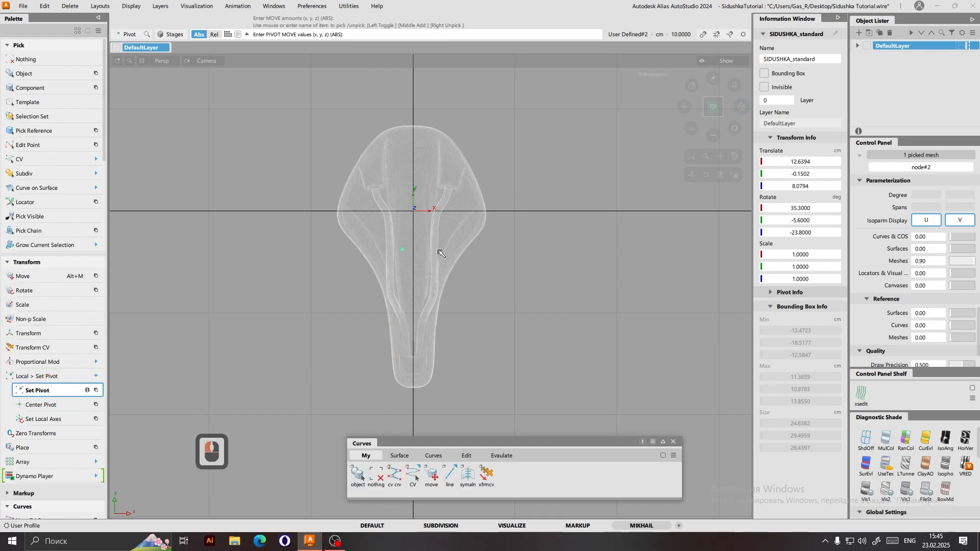
{"action": "scroll", "coordinate": [440, 253], "scroll_direction": "up", "scroll_amount": 2}
{"action": "scroll", "coordinate": [434, 245], "scroll_direction": "up", "scroll_amount": 6}
{"action": "scroll", "coordinate": [458, 249], "scroll_direction": "down", "scroll_amount": 2}
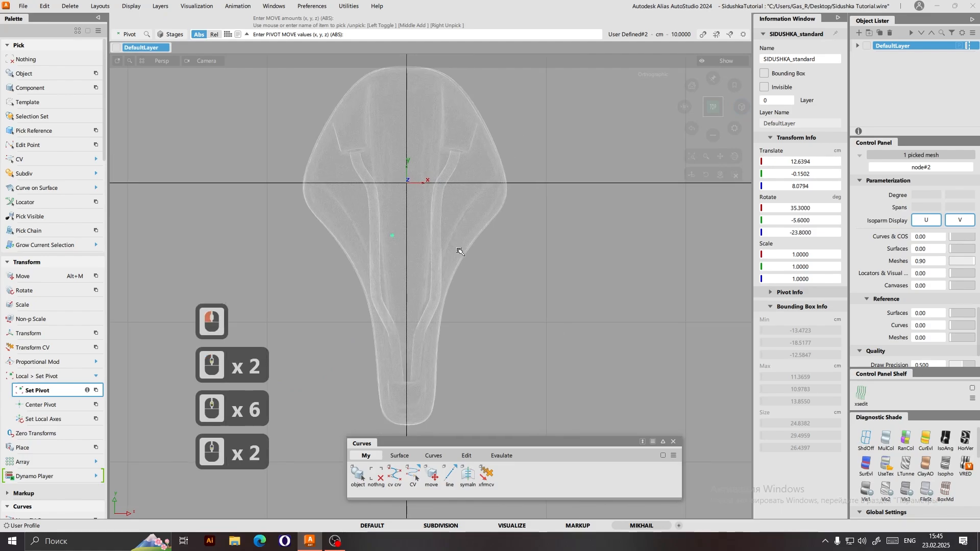
{"action": "scroll", "coordinate": [460, 252], "scroll_direction": "down", "scroll_amount": 1}
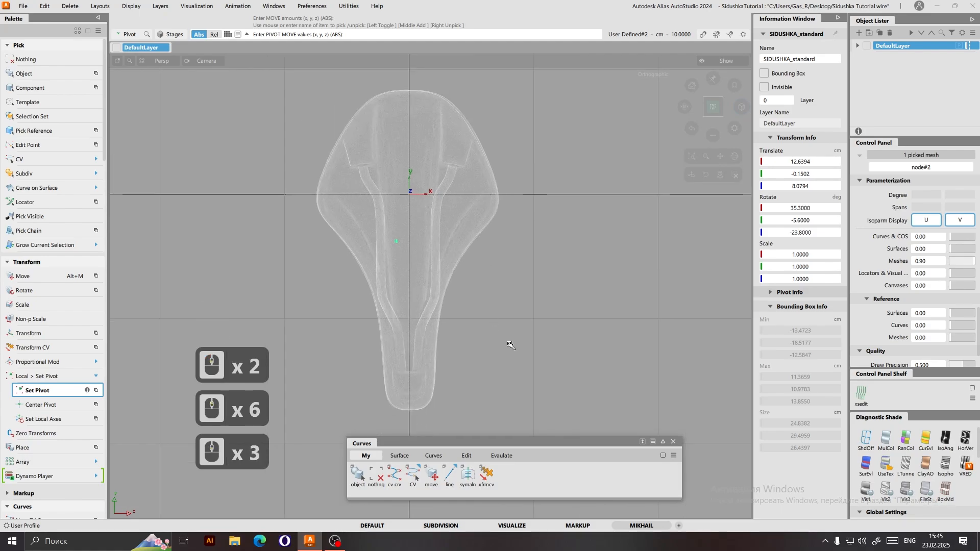
{"action": "left_click_drag", "start_coordinate": [508, 300], "coordinate": [517, 254]}
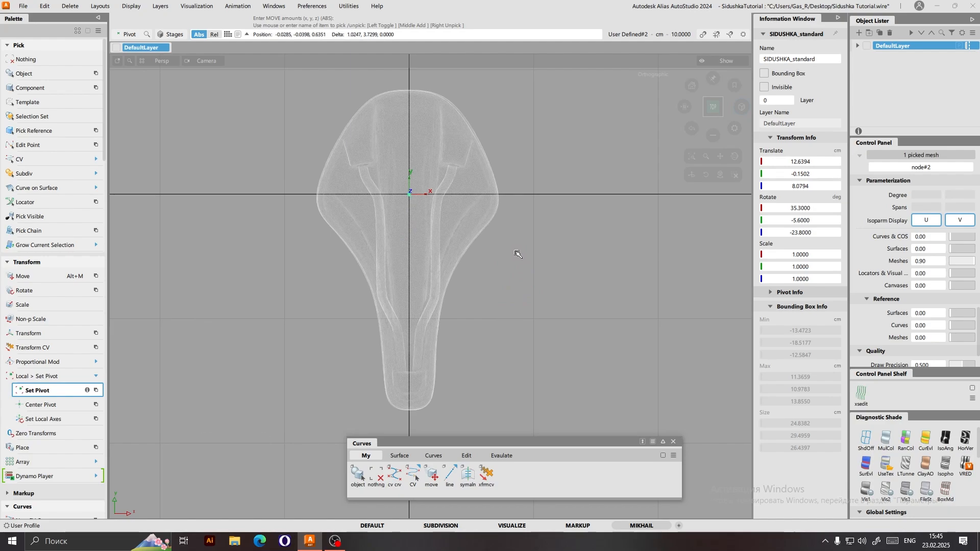
{"action": "left_click", "coordinate": [517, 253]}
Nudge the seat mesh's pivot in small increments until it coincides with the world origin in the top view.
{"action": "scroll", "coordinate": [395, 175], "scroll_direction": "up", "scroll_amount": 3}
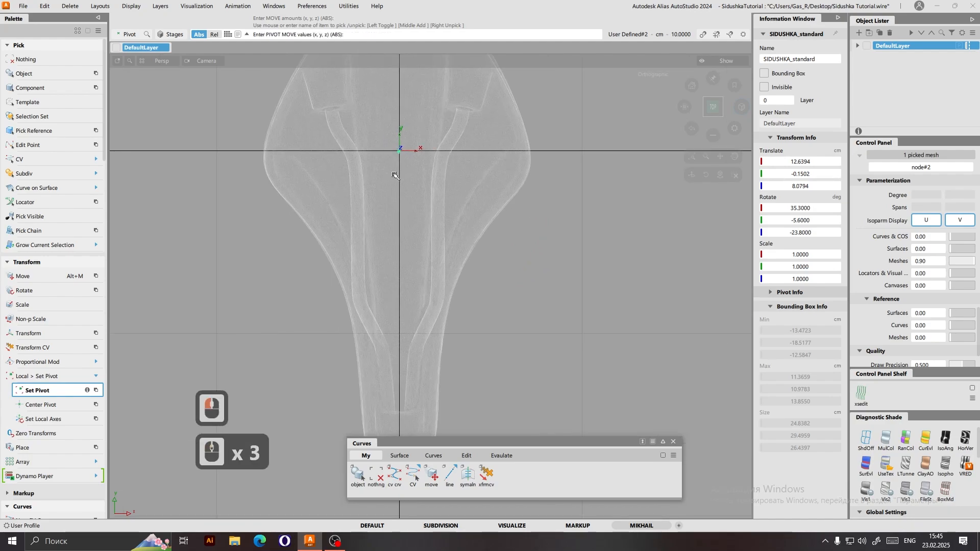
{"action": "left_click", "coordinate": [635, 179]}
{"action": "scroll", "coordinate": [410, 235], "scroll_direction": "up", "scroll_amount": 12}
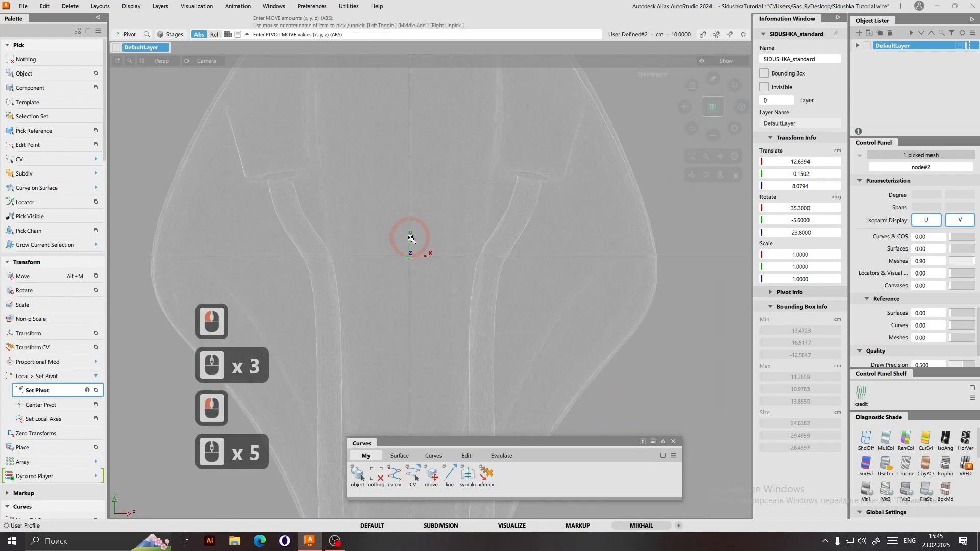
{"action": "left_click", "coordinate": [720, 156]}
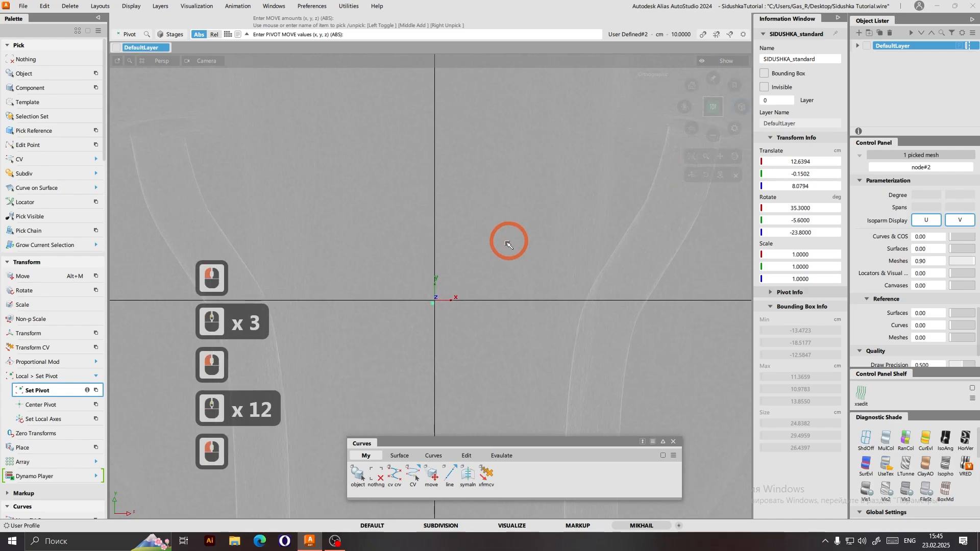
{"action": "scroll", "coordinate": [506, 241], "scroll_direction": "up", "scroll_amount": 3}
{"action": "key", "text": "Right"}
{"action": "key", "text": "Right"}
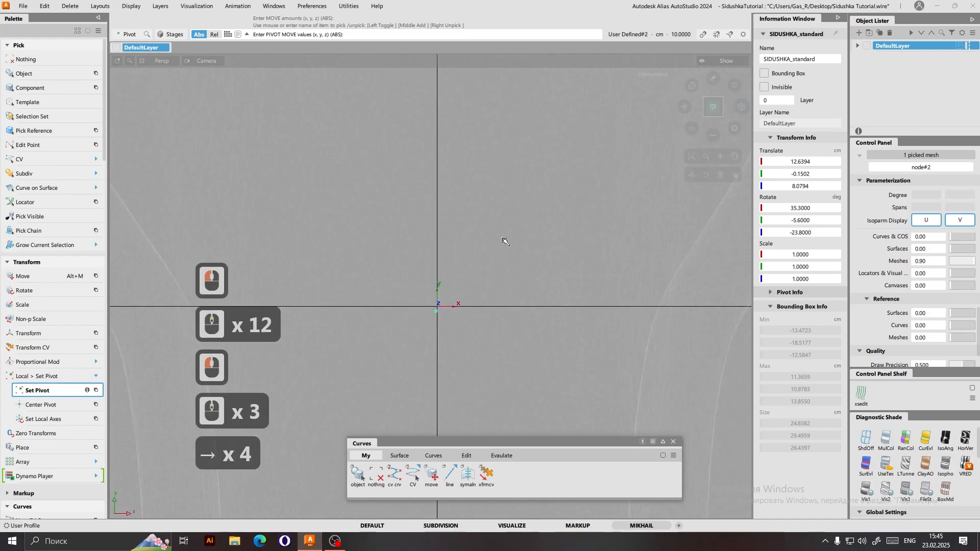
{"action": "key", "text": "Up"}
{"action": "key", "text": "Up"}
{"action": "key", "text": "Up"}
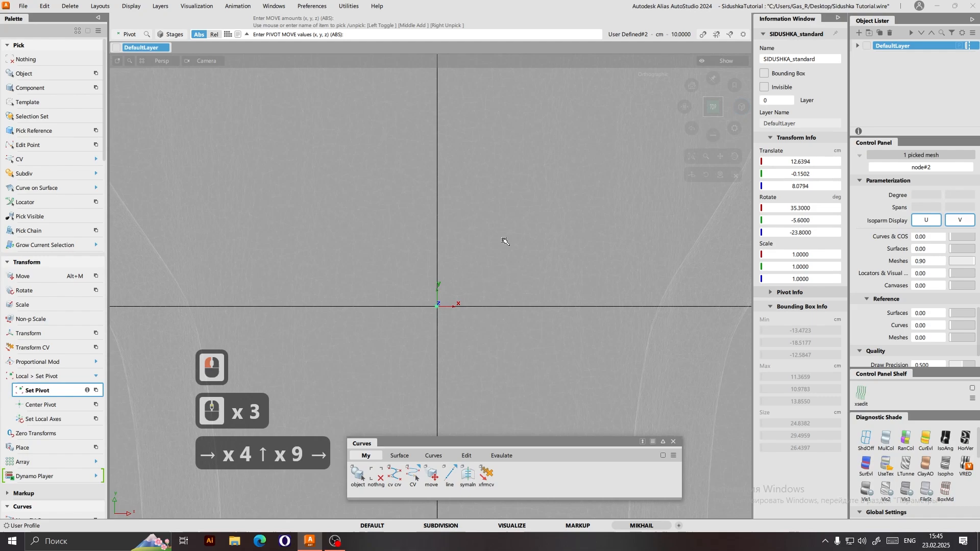
{"action": "key", "text": "Right"}
{"action": "key", "text": "Right"}
{"action": "key", "text": "Down"}
{"action": "key", "text": "Left"}
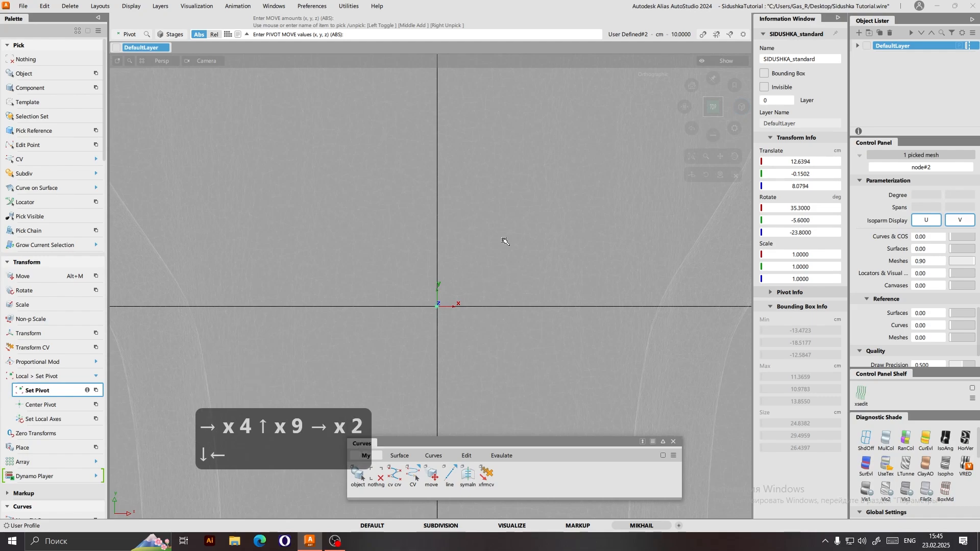
{"action": "scroll", "coordinate": [496, 262], "scroll_direction": "down", "scroll_amount": 2}
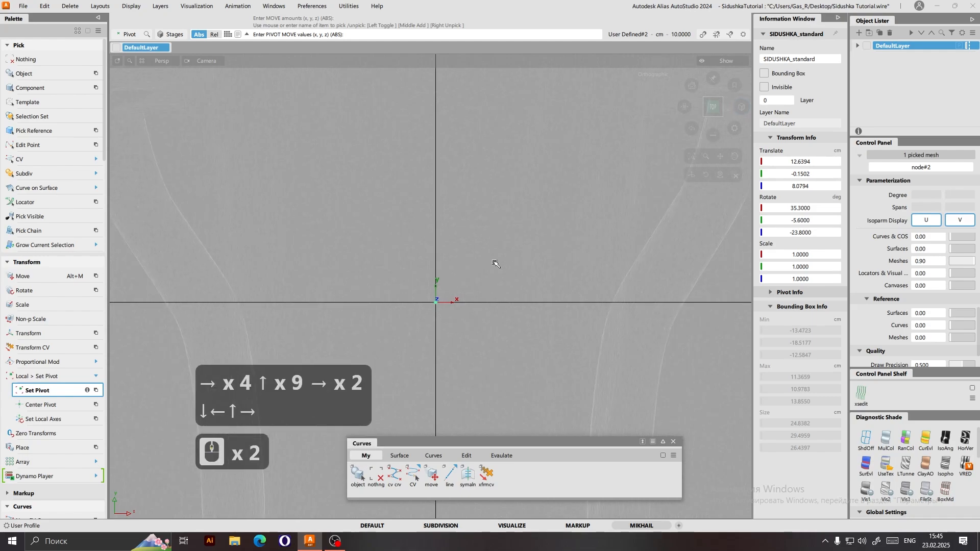
{"action": "scroll", "coordinate": [495, 262], "scroll_direction": "up", "scroll_amount": 2}
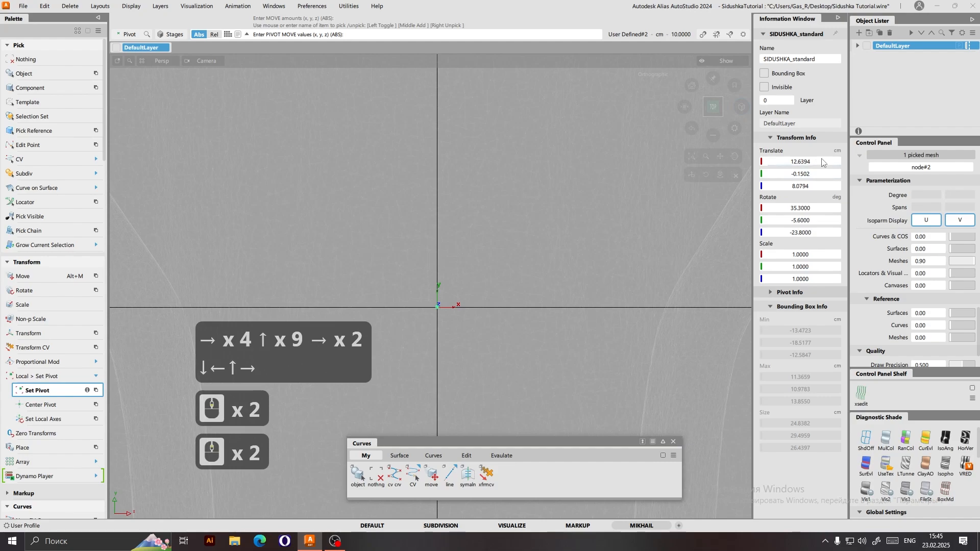
{"action": "scroll", "coordinate": [561, 258], "scroll_direction": "up", "scroll_amount": 6}
{"action": "scroll", "coordinate": [533, 284], "scroll_direction": "down", "scroll_amount": 4}
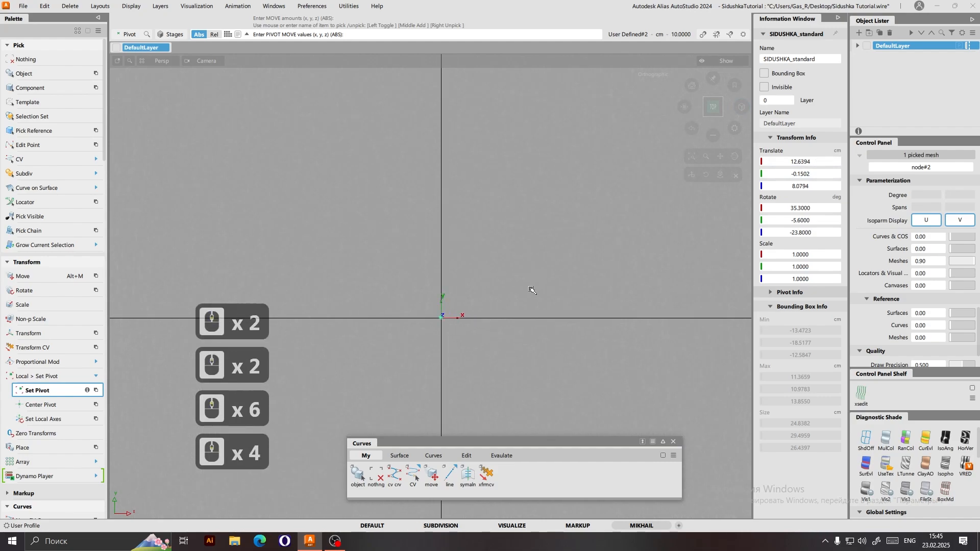
Inspect the whole seat mesh from an angled view and save the wire file.
{"action": "scroll", "coordinate": [533, 290], "scroll_direction": "down", "scroll_amount": 13}
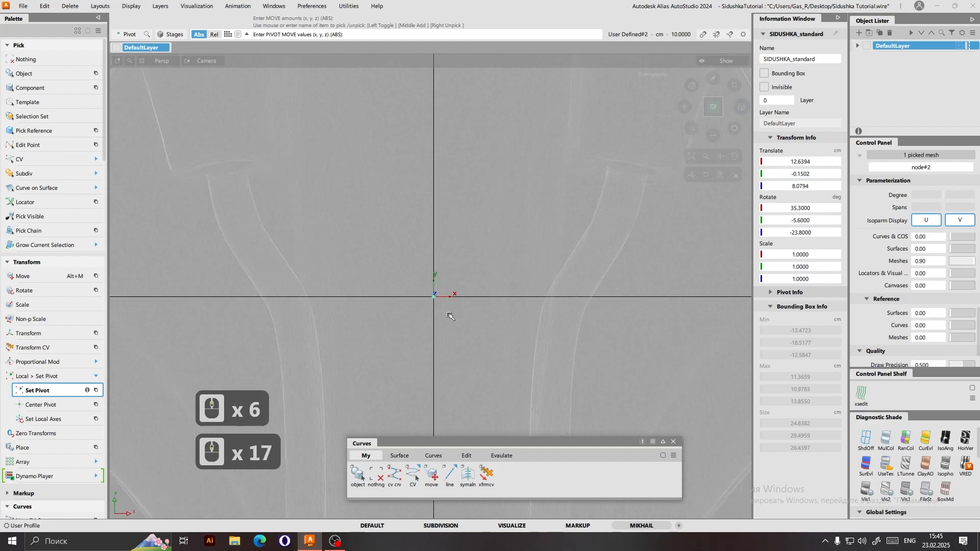
{"action": "scroll", "coordinate": [450, 316], "scroll_direction": "down", "scroll_amount": 19}
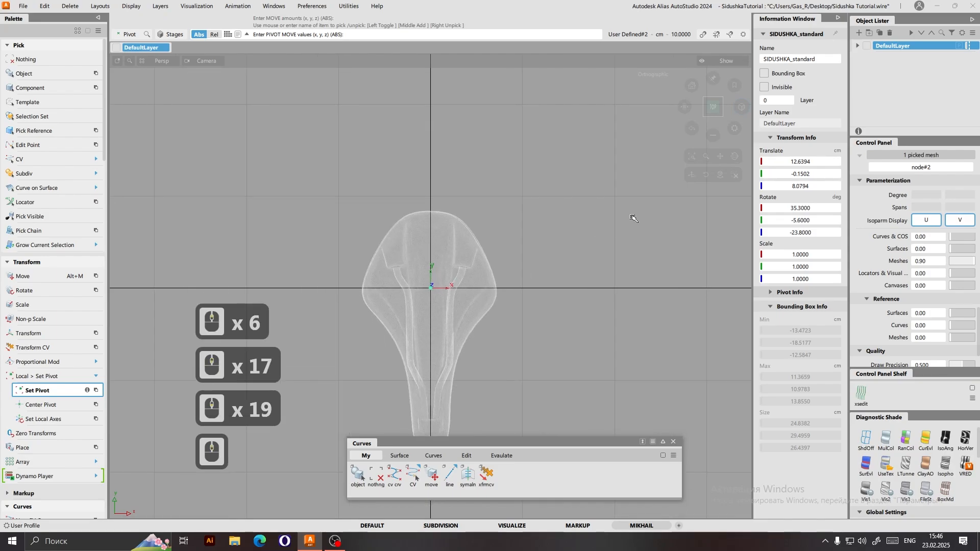
{"action": "left_click", "coordinate": [714, 121]}
{"action": "left_click_drag", "start_coordinate": [714, 121], "coordinate": [707, 121]}
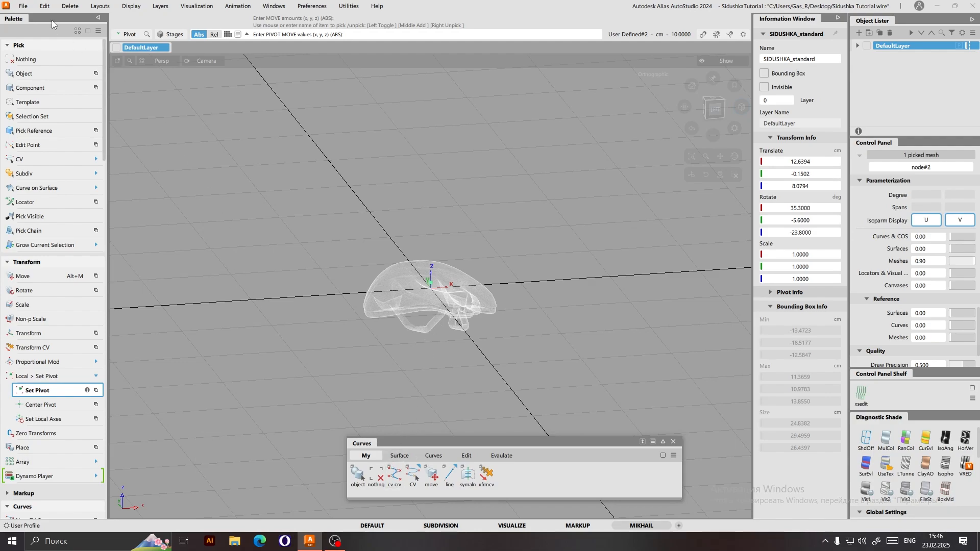
{"action": "left_click", "coordinate": [23, 5]}
{"action": "left_click", "coordinate": [77, 72]}
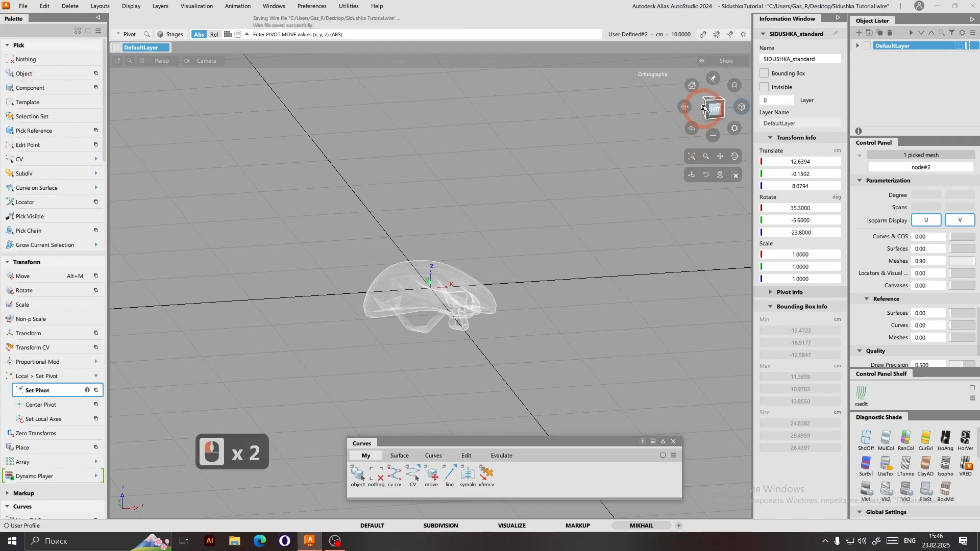
{"action": "left_click", "coordinate": [705, 108]}
{"action": "left_click", "coordinate": [23, 6]}
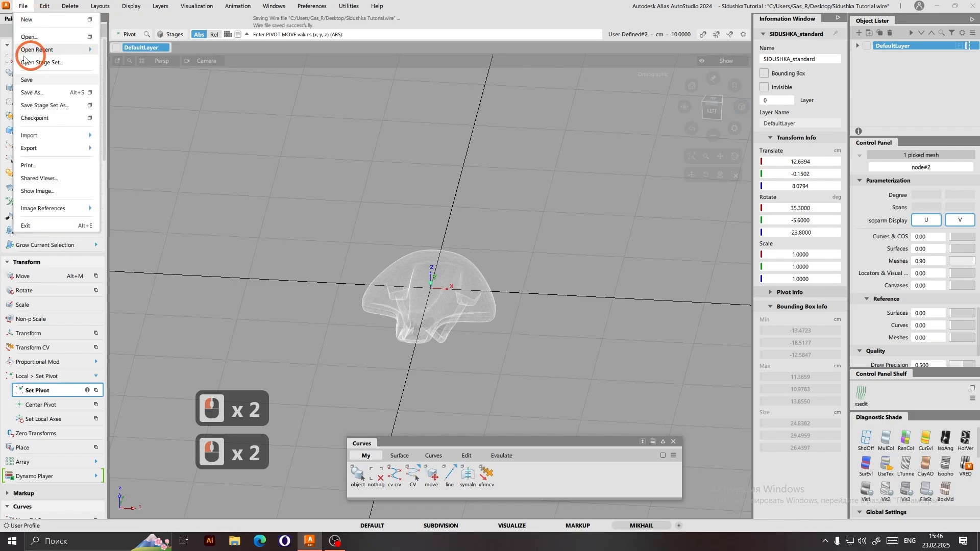
{"action": "left_click", "coordinate": [36, 6]}
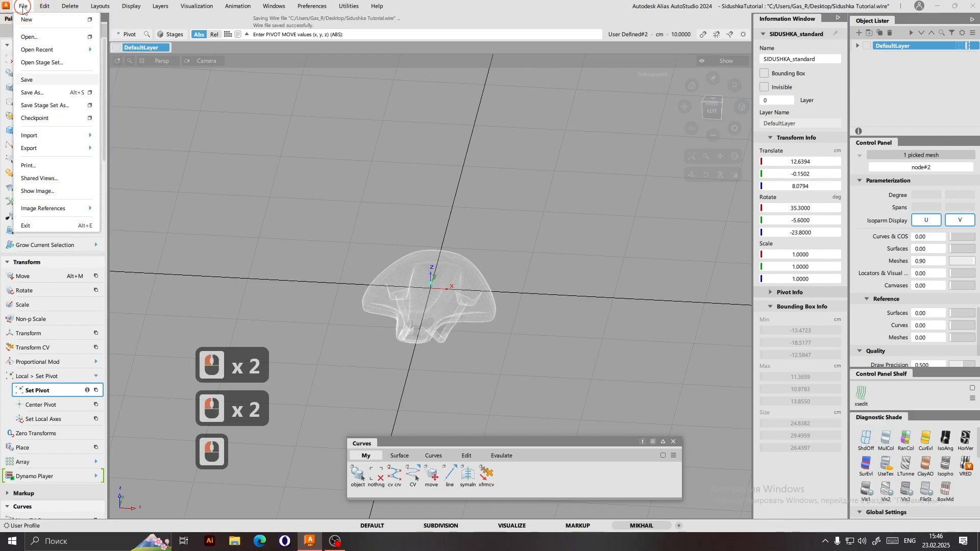
{"action": "left_click", "coordinate": [22, 5]}
{"action": "left_click", "coordinate": [491, 3]}
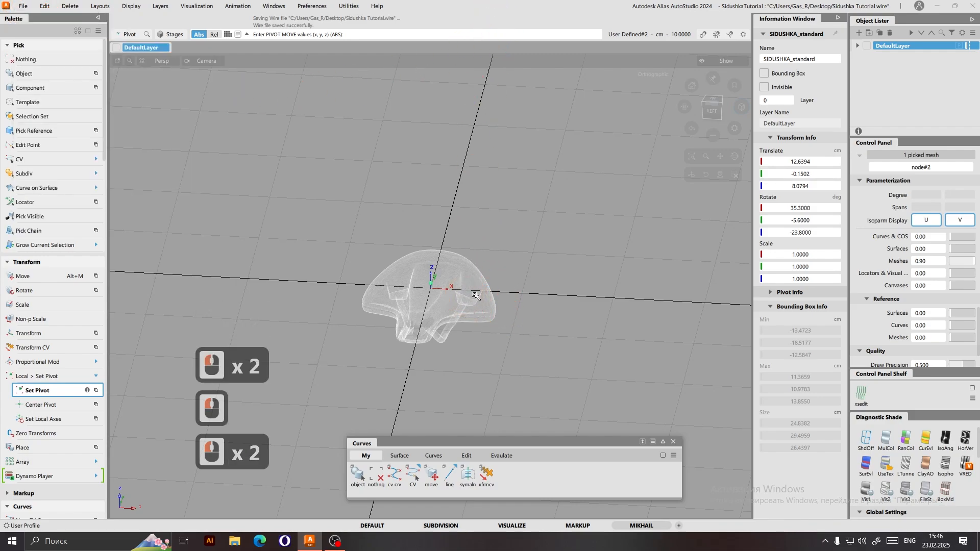
{"action": "left_click", "coordinate": [712, 110]}
{"action": "left_click_drag", "start_coordinate": [498, 385], "coordinate": [501, 386], "text": "alt+shift"}
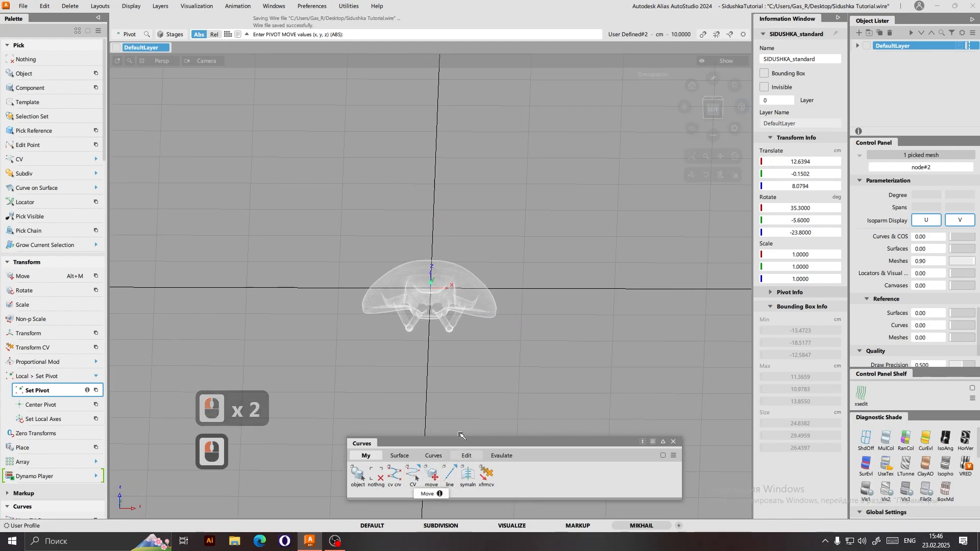
{"action": "left_click", "coordinate": [438, 334]}
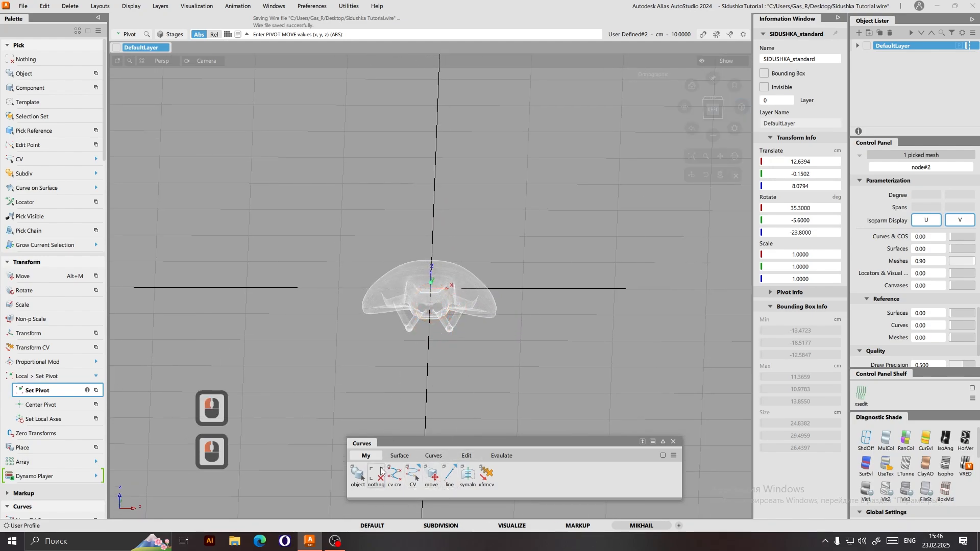
Try rotating the seat mesh freehand about its relocated pivot and undo the rotation.
{"action": "left_click", "coordinate": [24, 289]}
{"action": "left_click", "coordinate": [256, 312]}
{"action": "left_click_drag", "start_coordinate": [575, 312], "coordinate": [533, 396]}
{"action": "key", "text": "ctrl+z"}
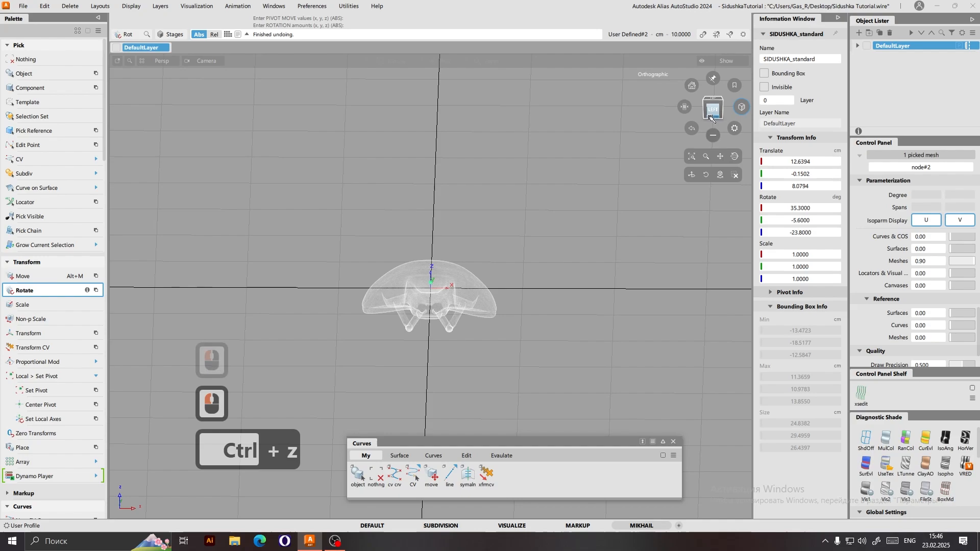
Pick the seat mesh again and zero its transforms in its current position, leaving nothing selected.
{"action": "left_click", "coordinate": [358, 474]}
{"action": "left_click", "coordinate": [357, 475]}
{"action": "left_click", "coordinate": [433, 303]}
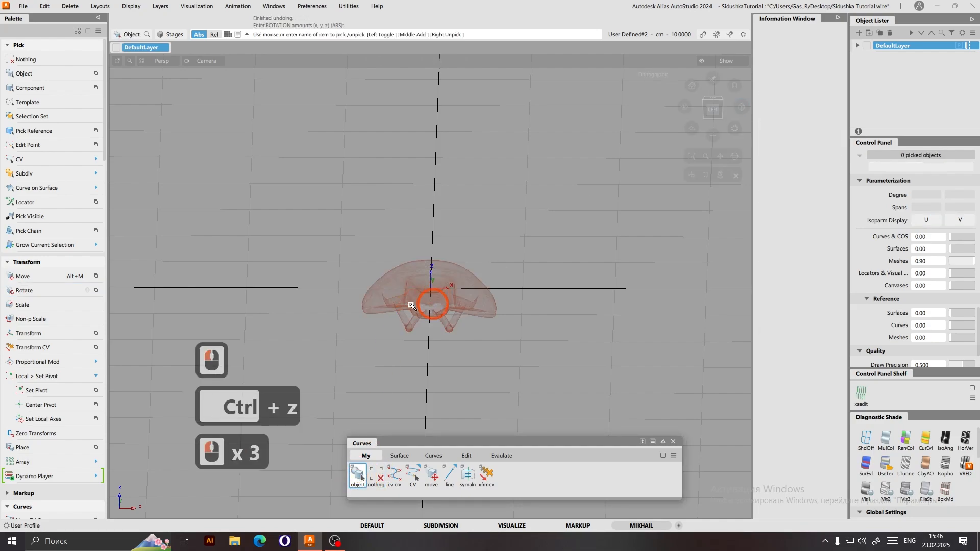
{"action": "left_click", "coordinate": [409, 331]}
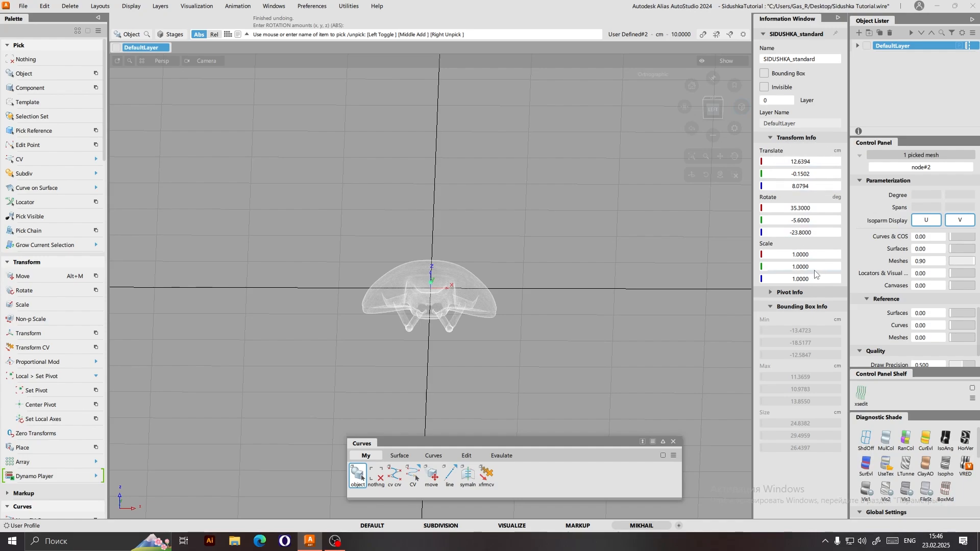
{"action": "left_click", "coordinate": [51, 434]}
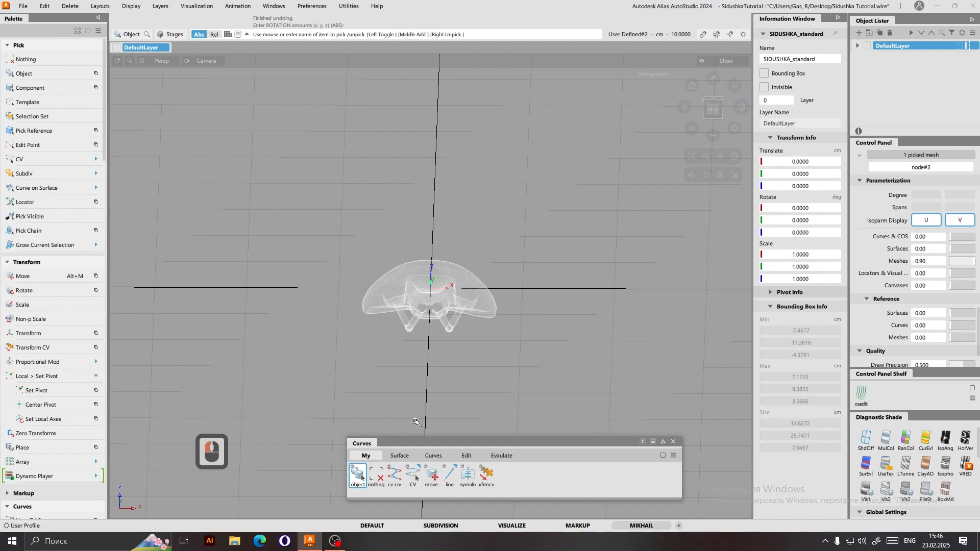
{"action": "left_click", "coordinate": [369, 478]}
{"action": "left_click", "coordinate": [420, 481]}
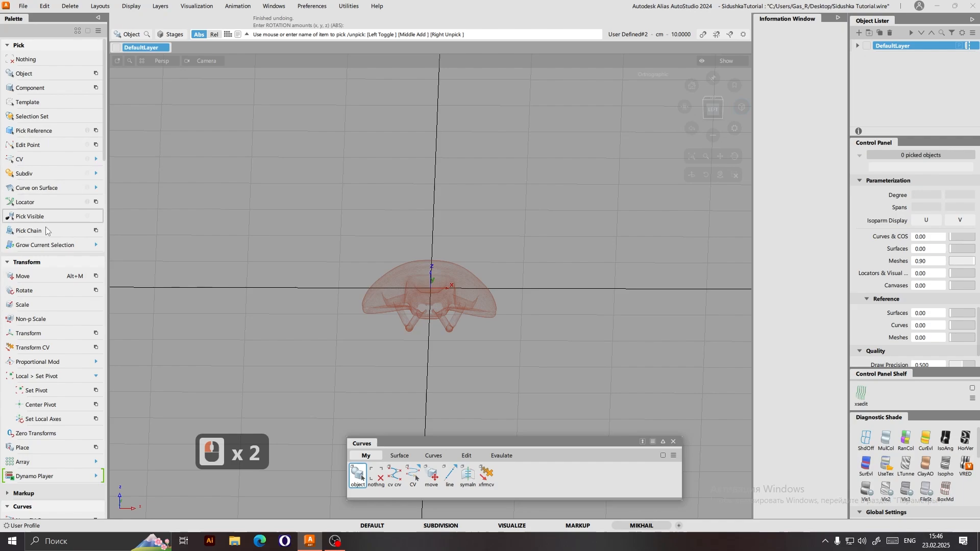
Try rotating the seat mesh freehand about each axis and undo every rotation.
{"action": "left_click", "coordinate": [44, 288]}
{"action": "left_click", "coordinate": [449, 287]}
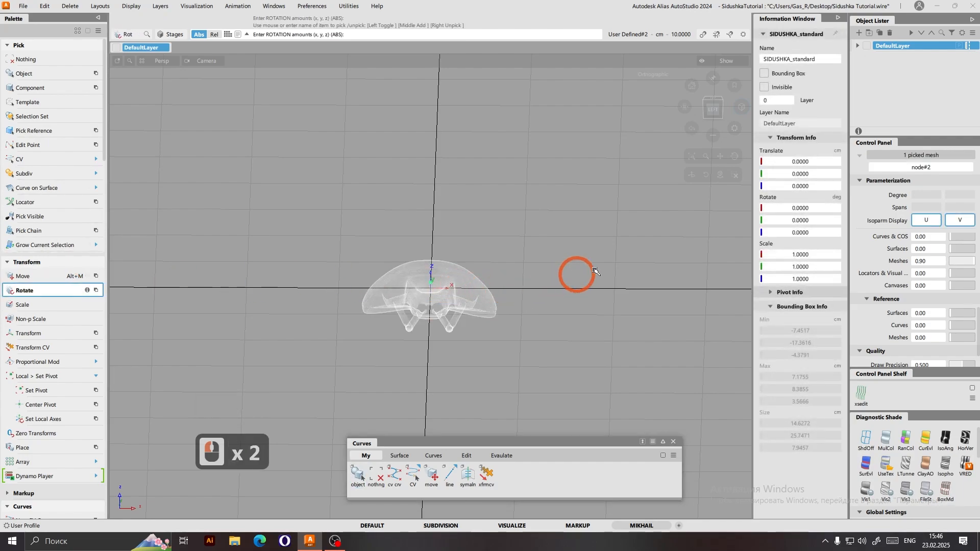
{"action": "left_click_drag", "start_coordinate": [573, 274], "coordinate": [523, 380]}
{"action": "key", "text": "ctrl+z"}
{"action": "middle_click_drag", "start_coordinate": [520, 347], "coordinate": [271, 333]}
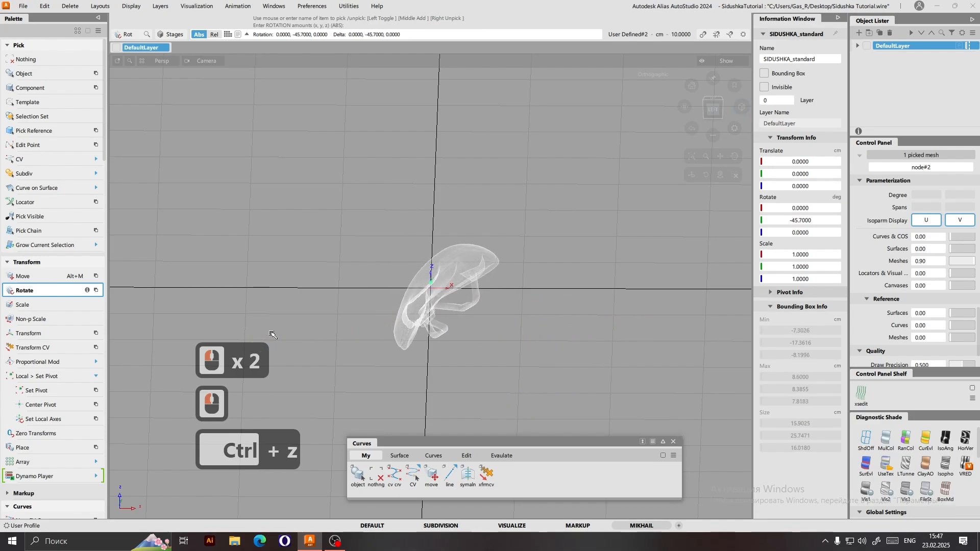
{"action": "key", "text": "ctrl+z"}
{"action": "right_click_drag", "start_coordinate": [449, 319], "coordinate": [378, 319]}
{"action": "key", "text": "ctrl+z"}
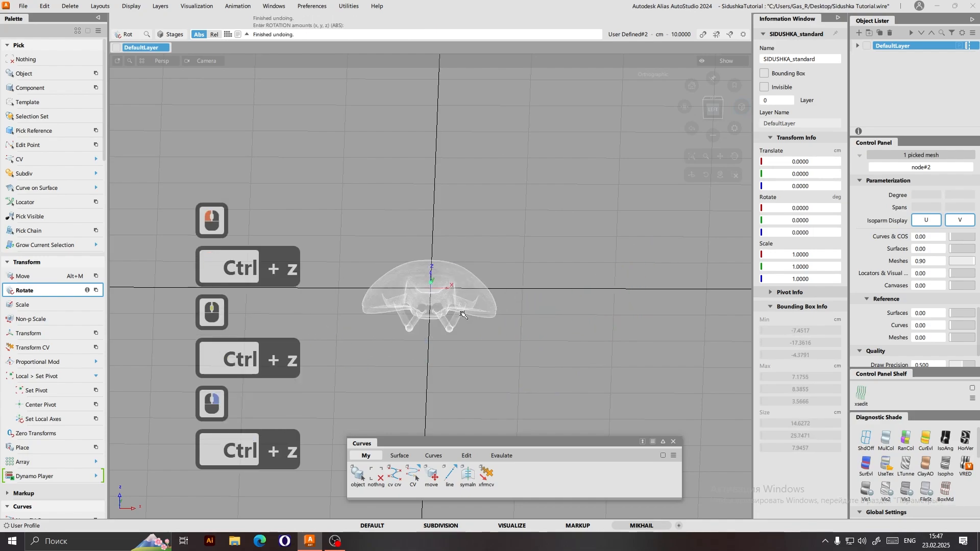
Inspect the seat mesh's position relative to the origin in the front, side and top views.
{"action": "left_click", "coordinate": [711, 110]}
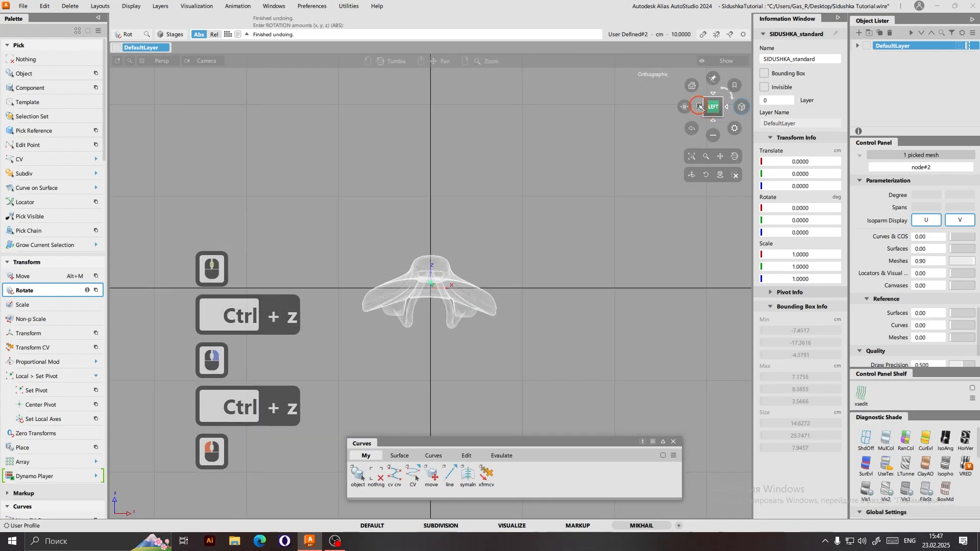
{"action": "left_click", "coordinate": [710, 110]}
{"action": "scroll", "coordinate": [444, 335], "scroll_direction": "up", "scroll_amount": 2}
{"action": "scroll", "coordinate": [458, 337], "scroll_direction": "up", "scroll_amount": 6}
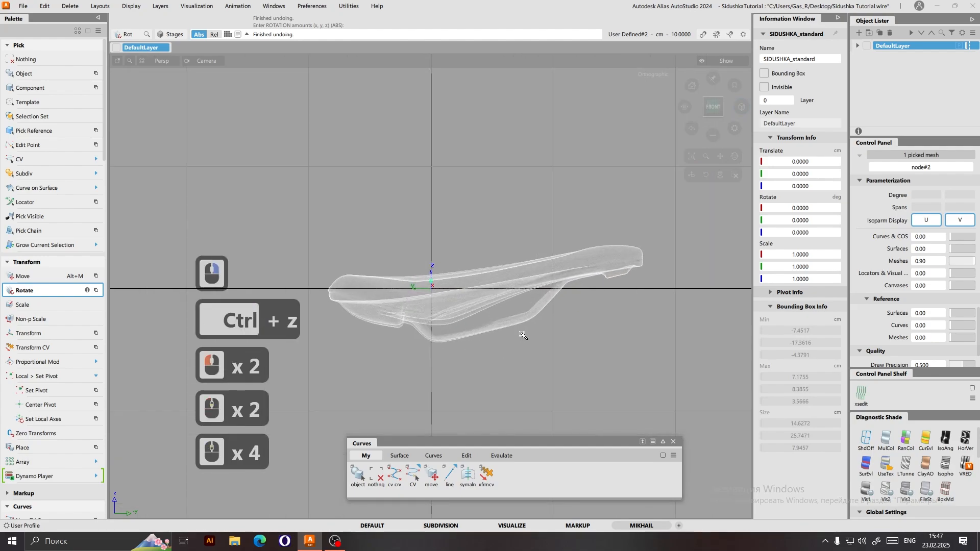
{"action": "left_click_drag", "start_coordinate": [720, 162], "coordinate": [582, 228]}
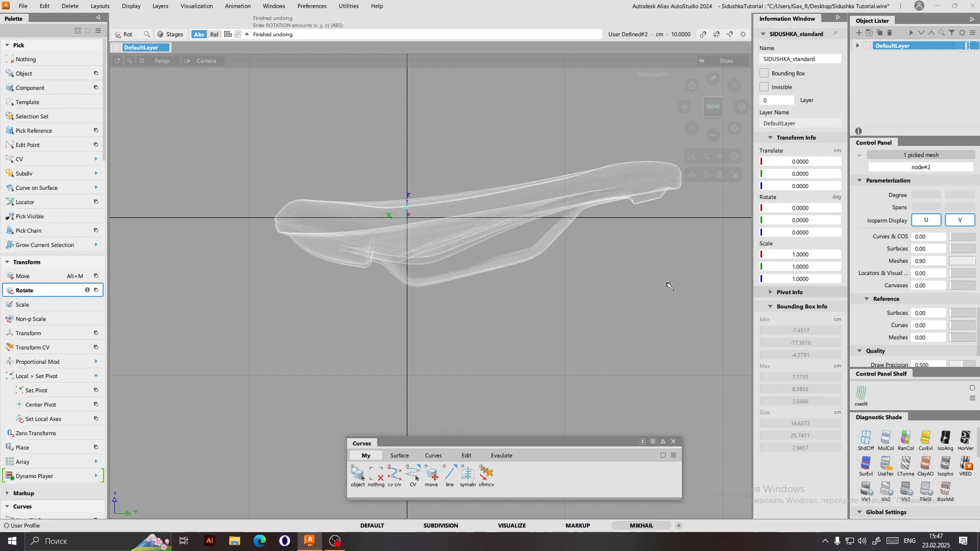
{"action": "mouse_move", "coordinate": [711, 109]}
{"action": "left_mouse_down"}
{"action": "mouse_move", "coordinate": [710, 120]}
{"action": "mouse_move", "coordinate": [716, 105]}
{"action": "left_mouse_up"}
{"action": "left_click", "coordinate": [717, 107]}
{"action": "left_click", "coordinate": [720, 107]}
{"action": "left_click", "coordinate": [710, 104]}
{"action": "left_click", "coordinate": [440, 248]}
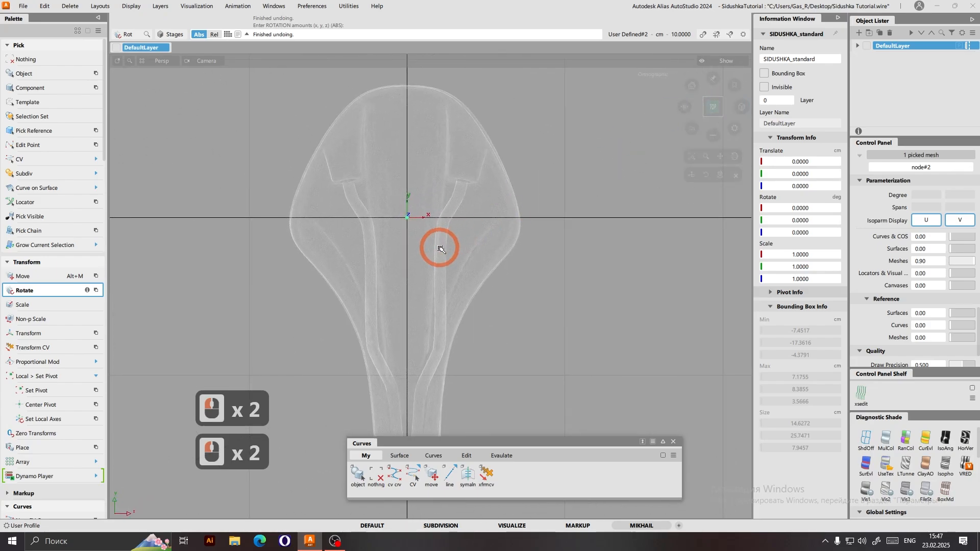
{"action": "scroll", "coordinate": [441, 249], "scroll_direction": "down", "scroll_amount": 8}
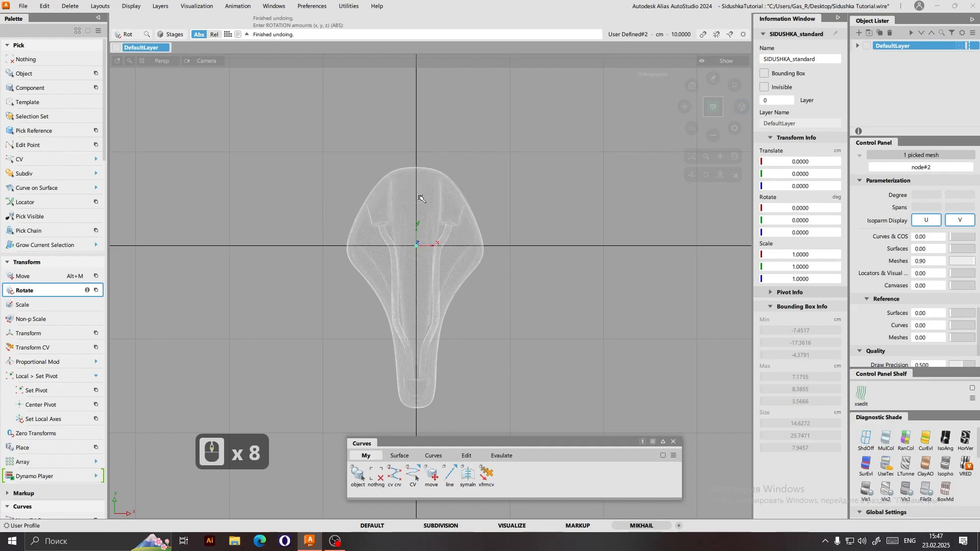
Pick the seat mesh again, try rotating it freehand in the top view and undo the rotation.
{"action": "left_click", "coordinate": [379, 482]}
{"action": "left_click", "coordinate": [358, 474]}
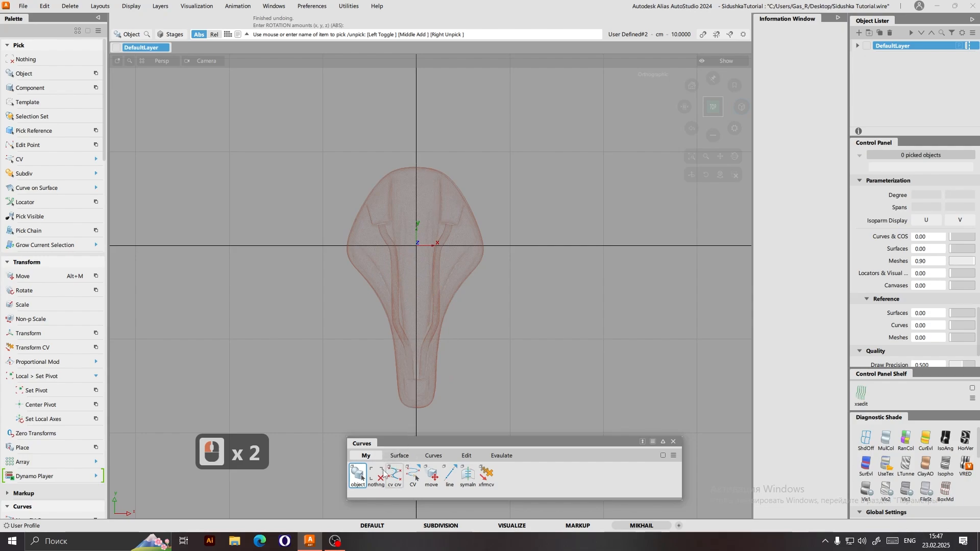
{"action": "left_click", "coordinate": [395, 331]}
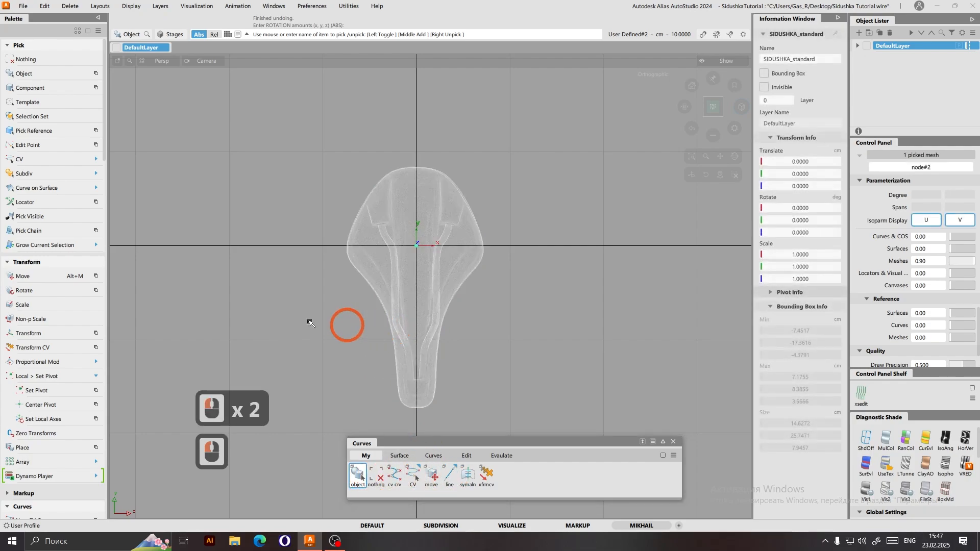
{"action": "left_click", "coordinate": [36, 289]}
{"action": "left_click_drag", "start_coordinate": [569, 318], "coordinate": [613, 168]}
{"action": "key", "text": "ctrl+z"}
Rotate the seat mesh about Z to 90° so that its length runs along the X axis.
{"action": "right_click_drag", "start_coordinate": [612, 173], "coordinate": [582, 392]}
{"action": "right_click_drag", "start_coordinate": [591, 267], "coordinate": [598, 153]}
{"action": "right_click_drag", "start_coordinate": [578, 312], "coordinate": [619, 175]}
{"action": "right_click_drag", "start_coordinate": [610, 286], "coordinate": [608, 212]}
{"action": "right_click_drag", "start_coordinate": [618, 306], "coordinate": [637, 314]}
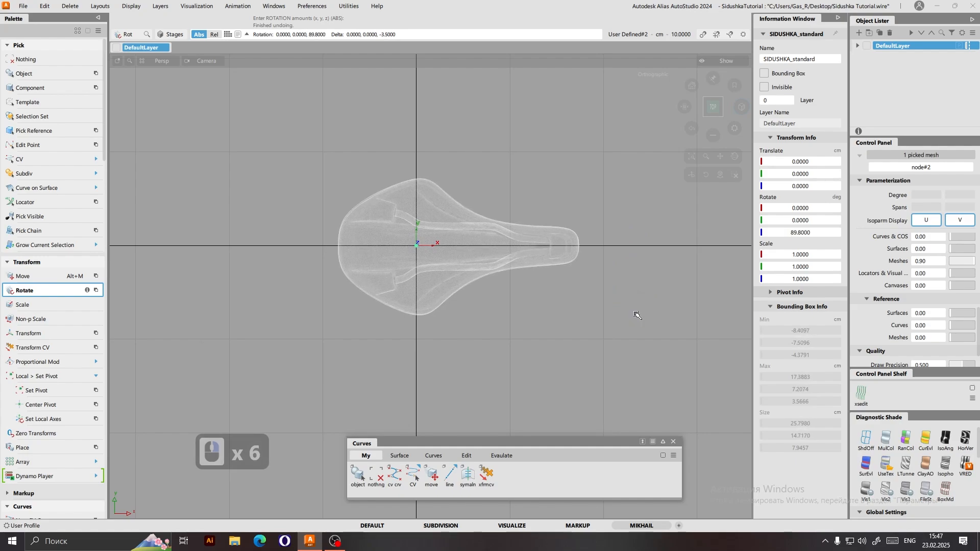
{"action": "right_click_drag", "start_coordinate": [637, 316], "coordinate": [638, 314]}
{"action": "right_click", "coordinate": [638, 314]}
{"action": "scroll", "coordinate": [511, 260], "scroll_direction": "up", "scroll_amount": 3}
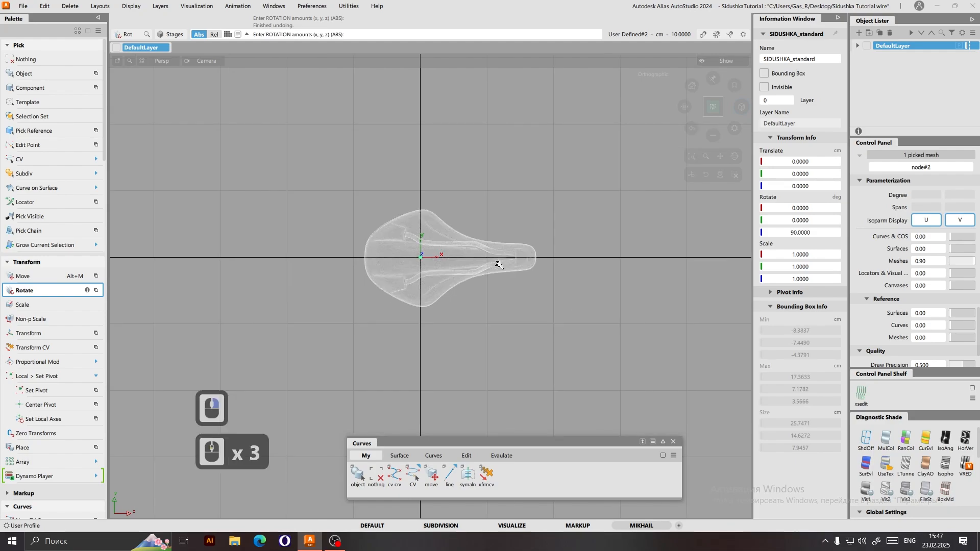
{"action": "scroll", "coordinate": [530, 259], "scroll_direction": "up", "scroll_amount": 5}
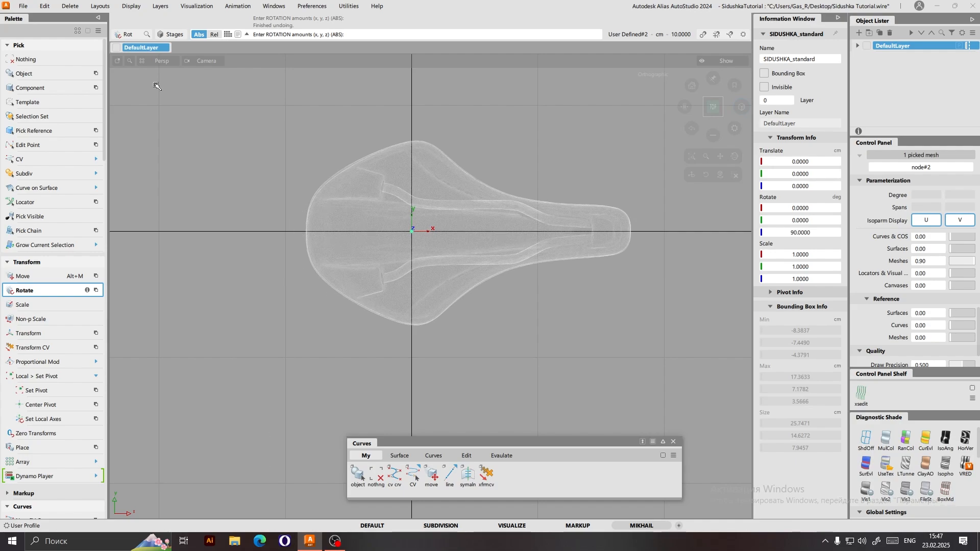
Turn on symmetry for DefaultLayer and turn it off again.
{"action": "right_click", "coordinate": [160, 50]}
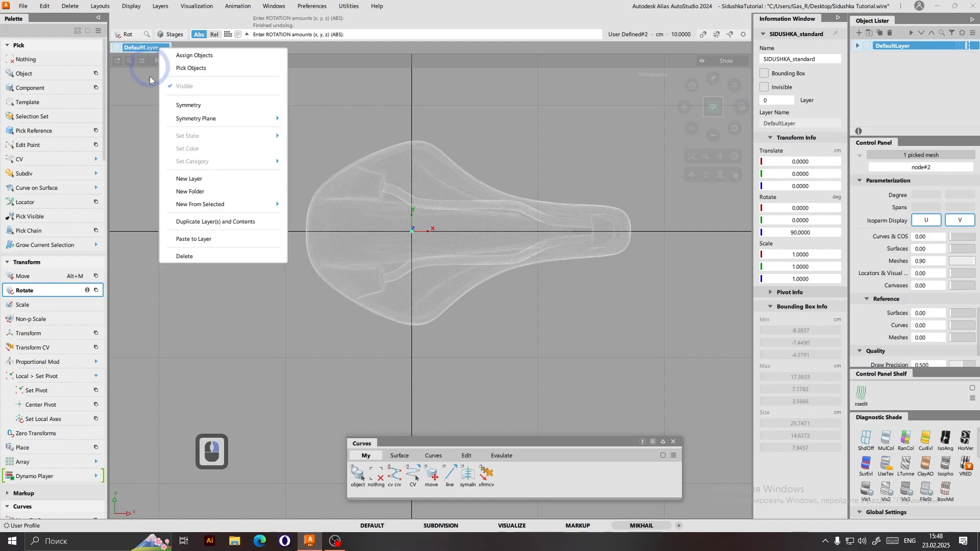
{"action": "left_click", "coordinate": [214, 106]}
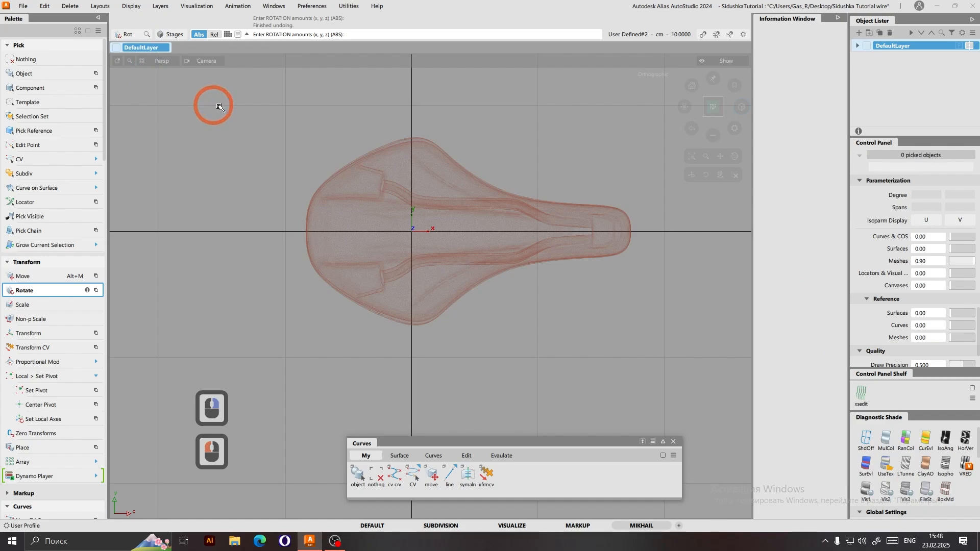
{"action": "right_click", "coordinate": [158, 51]}
{"action": "left_click", "coordinate": [194, 104]}
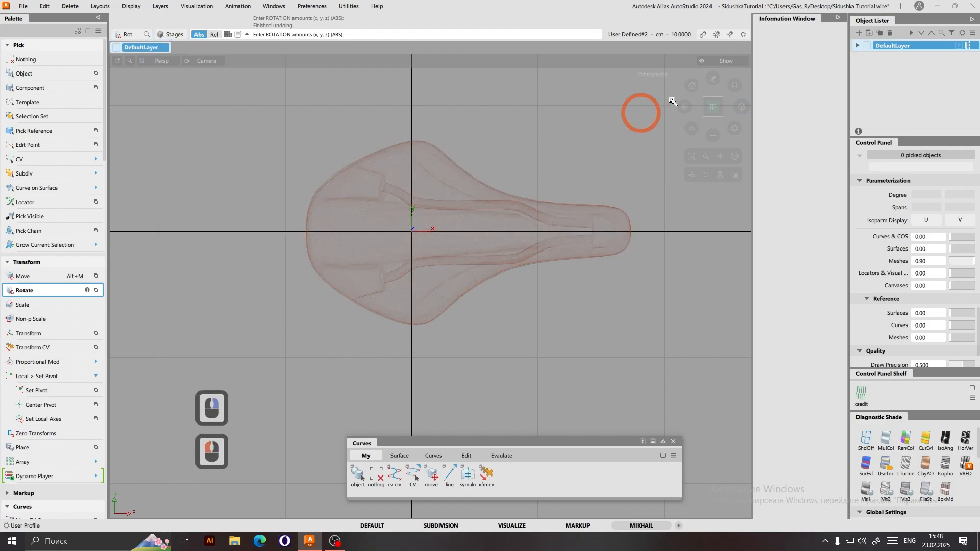
In the side view, rotate the seat mesh about X to 12.8° to level its rails, leaving nothing selected.
{"action": "left_click", "coordinate": [711, 106]}
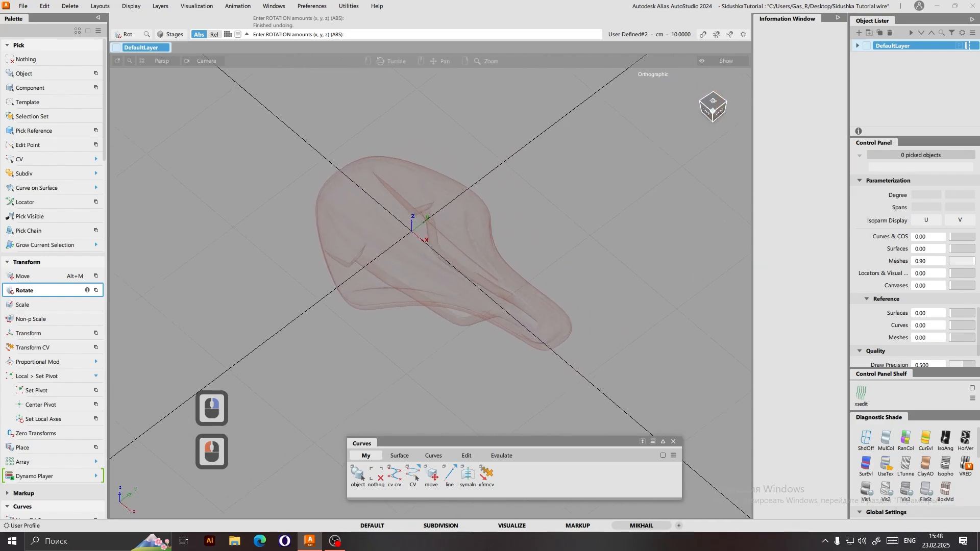
{"action": "double_click", "coordinate": [712, 105]}
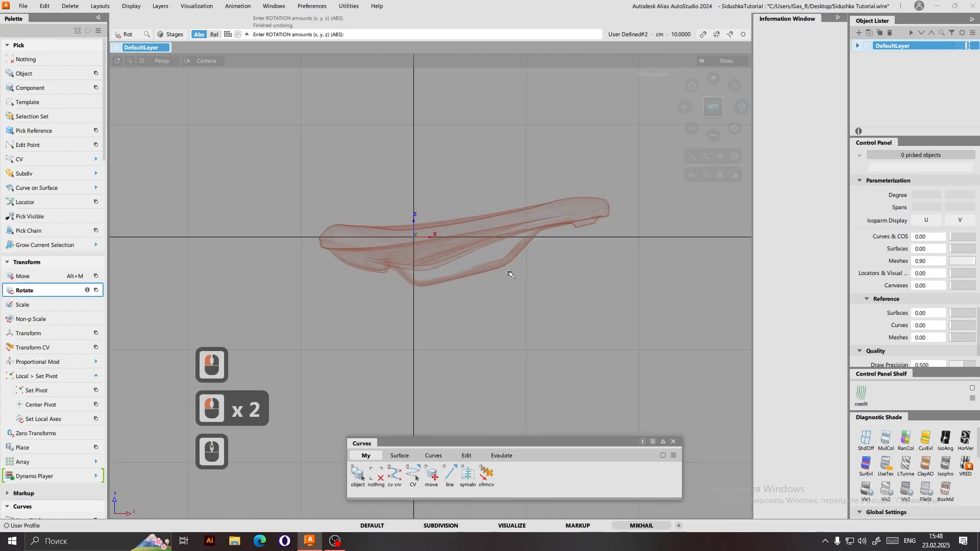
{"action": "scroll", "coordinate": [414, 403], "scroll_direction": "up", "scroll_amount": 2}
{"action": "double_click", "coordinate": [362, 475]}
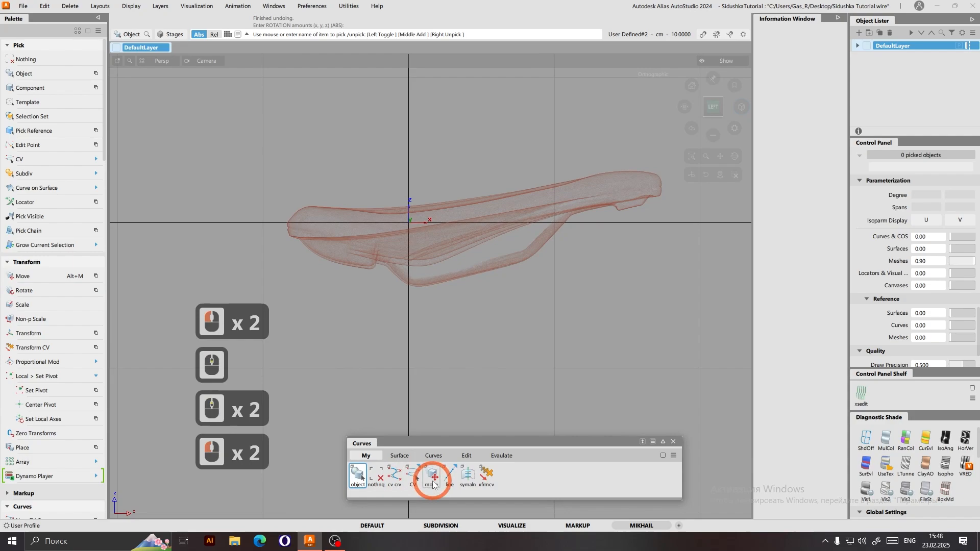
{"action": "left_click", "coordinate": [64, 291]}
{"action": "left_click", "coordinate": [518, 234]}
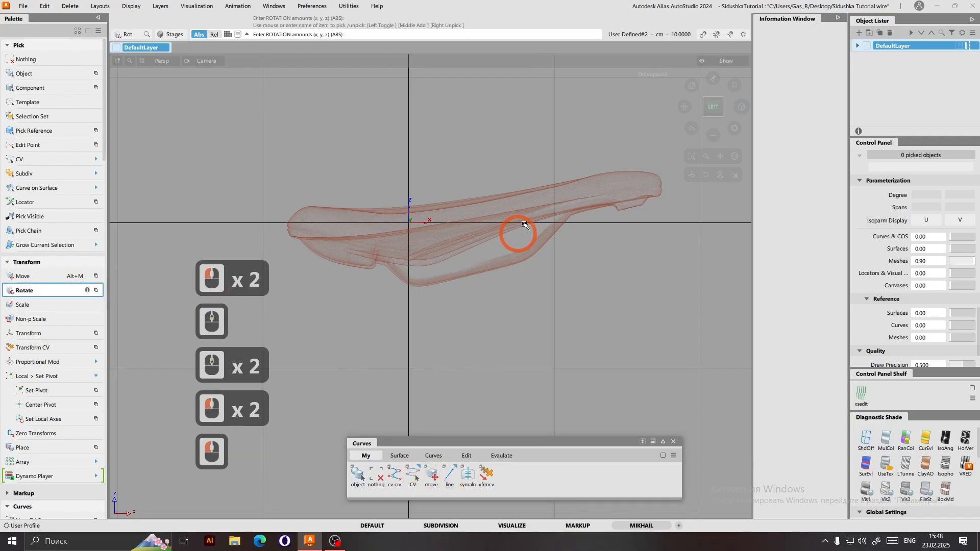
{"action": "left_click", "coordinate": [519, 295]}
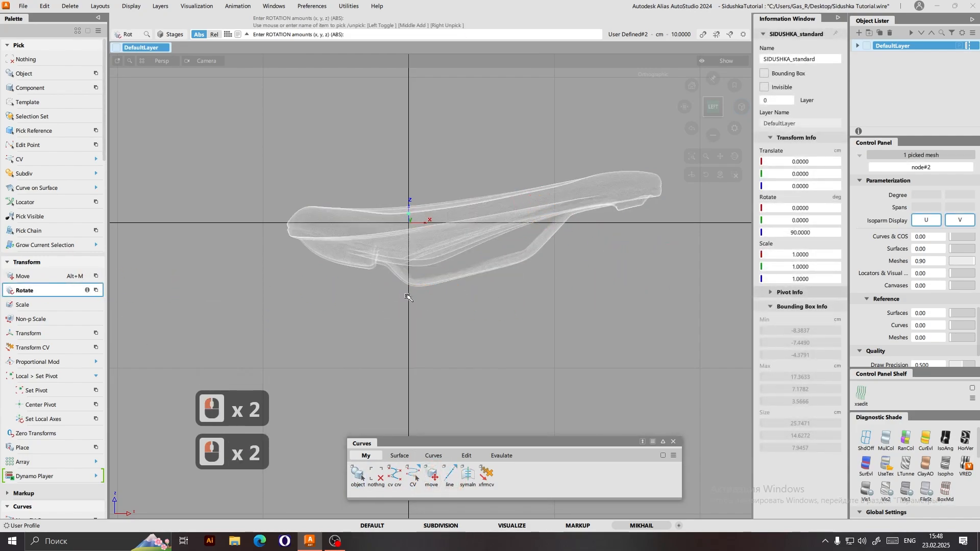
{"action": "left_click_drag", "start_coordinate": [690, 233], "coordinate": [634, 170]}
{"action": "left_click", "coordinate": [375, 475]}
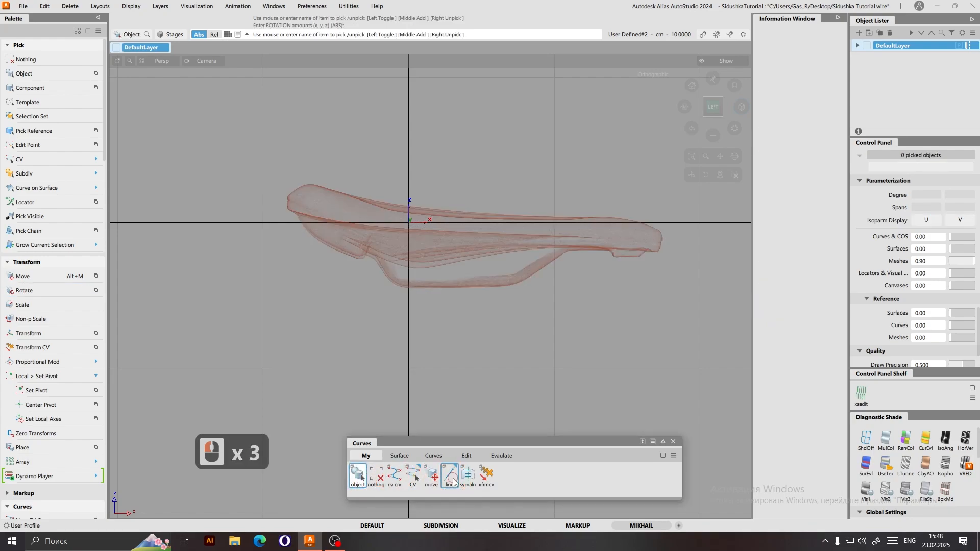
Draw a horizontal line about 7.4 cm long beneath the seat rails and move it up about 0.37 cm towards their lower edge.
{"action": "left_click", "coordinate": [451, 476]}
{"action": "left_click", "coordinate": [317, 295]}
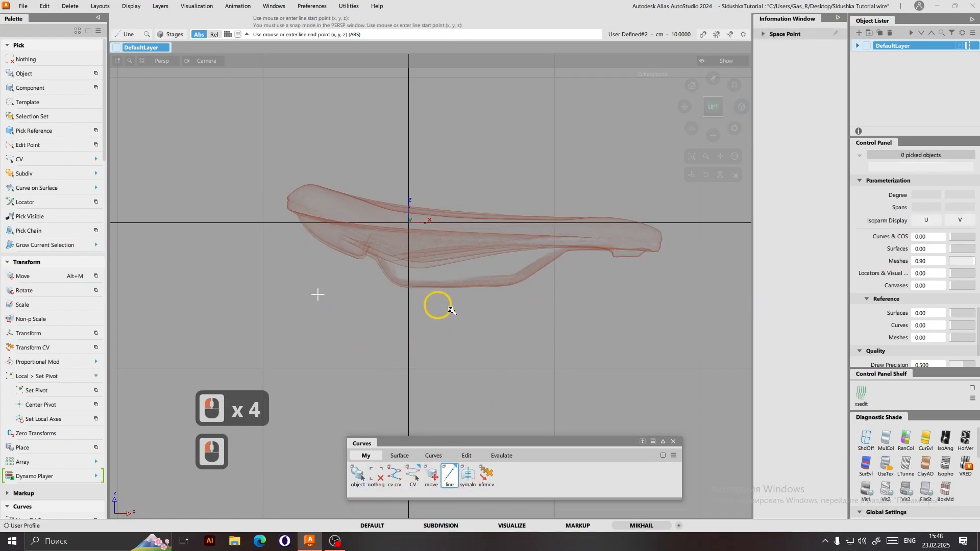
{"action": "left_click_drag", "start_coordinate": [450, 309], "coordinate": [552, 353]}
{"action": "scroll", "coordinate": [449, 309], "scroll_direction": "up", "scroll_amount": 8}
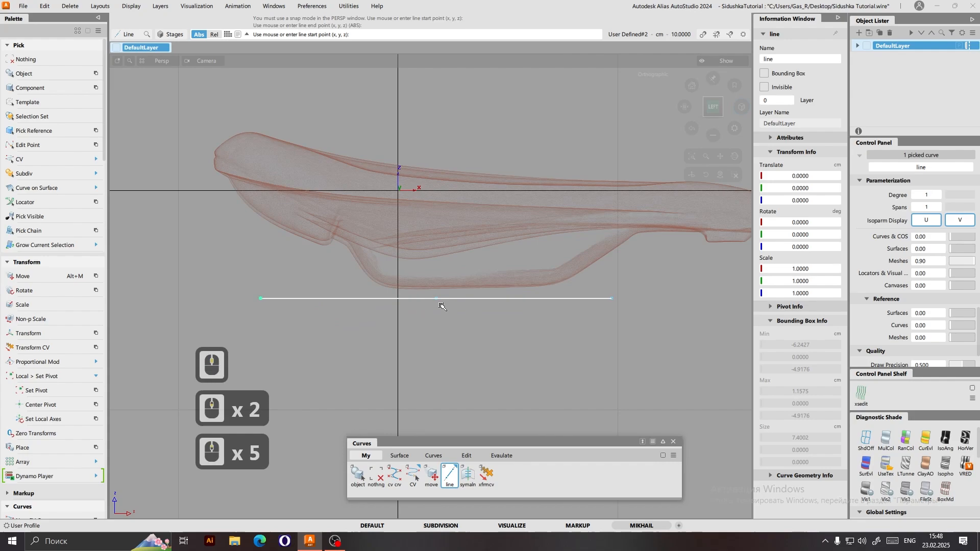
{"action": "left_click", "coordinate": [432, 477]}
{"action": "left_click_drag", "start_coordinate": [490, 357], "coordinate": [498, 352]}
{"action": "scroll", "coordinate": [459, 357], "scroll_direction": "up", "scroll_amount": 17}
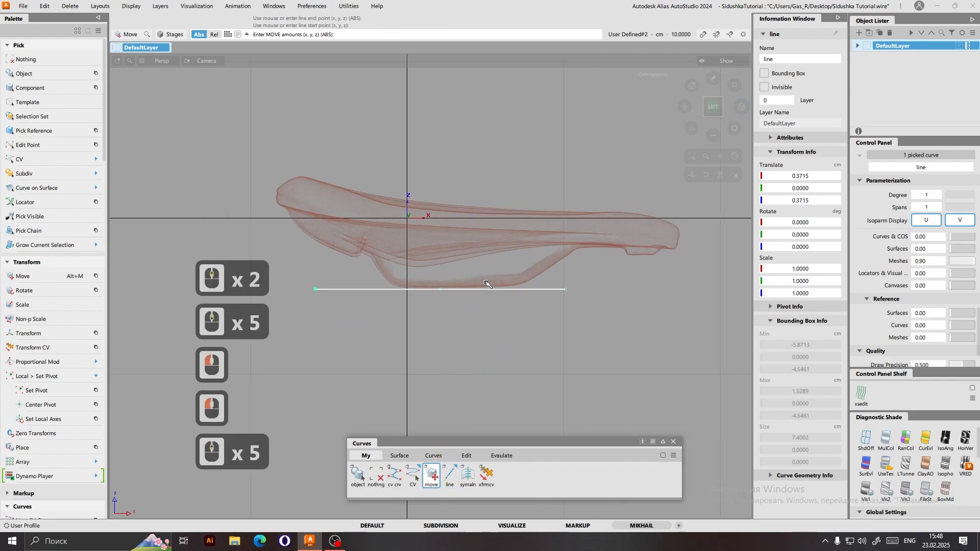
Pick the seat mesh, try rotating it freehand against the reference line and undo the attempts.
{"action": "left_click", "coordinate": [377, 476]}
{"action": "left_click", "coordinate": [358, 476]}
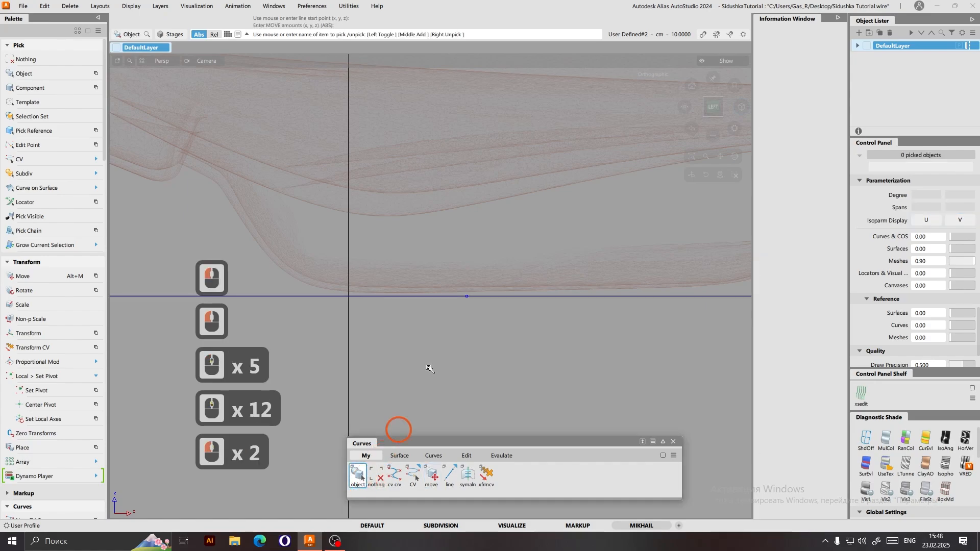
{"action": "left_click", "coordinate": [463, 294]}
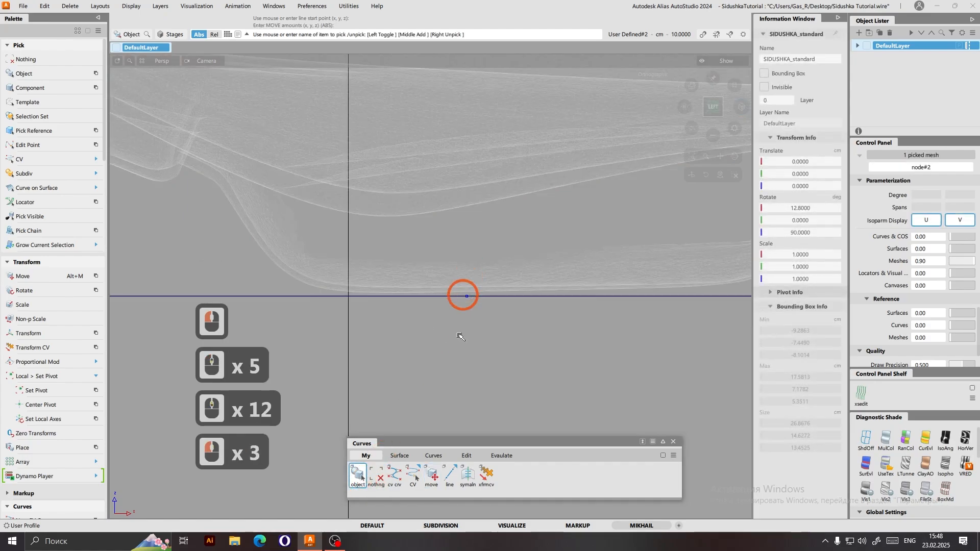
{"action": "left_click", "coordinate": [43, 291]}
{"action": "scroll", "coordinate": [659, 340], "scroll_direction": "down", "scroll_amount": 3}
{"action": "scroll", "coordinate": [669, 340], "scroll_direction": "down", "scroll_amount": 1}
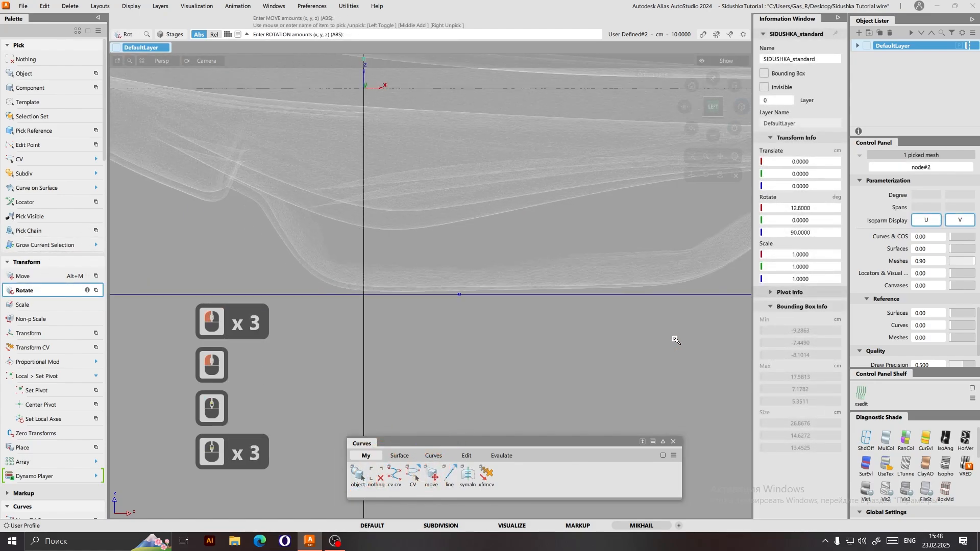
{"action": "left_click", "coordinate": [660, 354]}
{"action": "key", "text": "ctrl+z"}
{"action": "scroll", "coordinate": [661, 355], "scroll_direction": "down", "scroll_amount": 5}
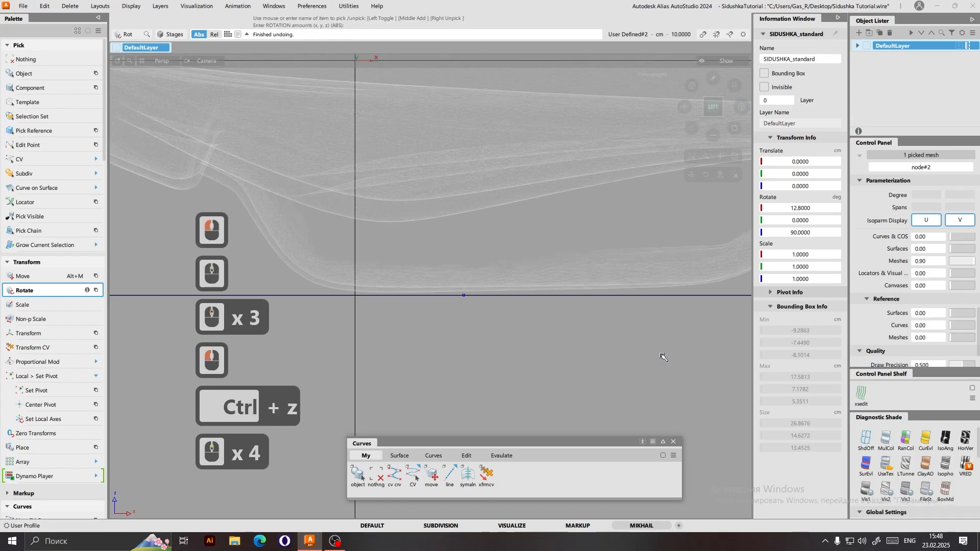
{"action": "scroll", "coordinate": [663, 357], "scroll_direction": "down", "scroll_amount": 9}
{"action": "left_click_drag", "start_coordinate": [662, 356], "coordinate": [615, 414]}
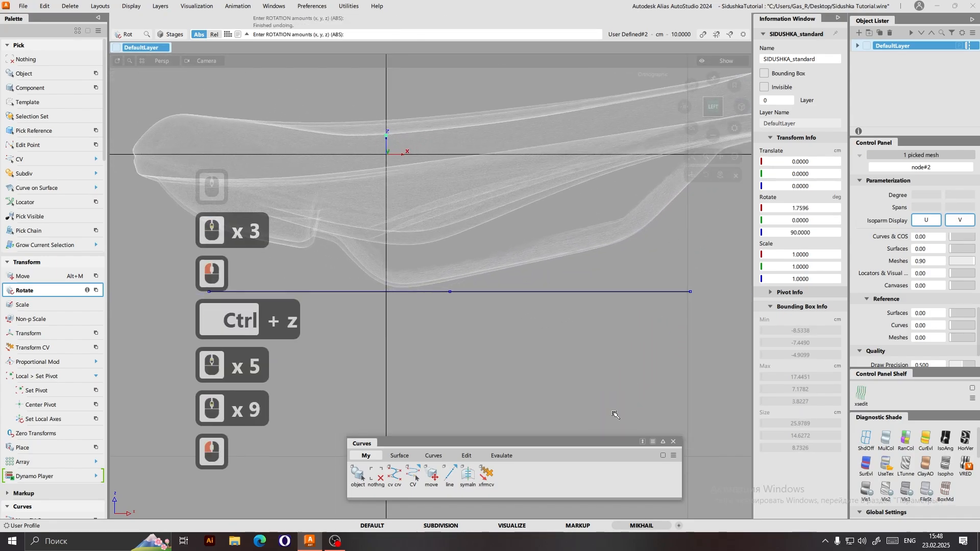
{"action": "key", "text": "ctrl+z"}
Rotate the seat mesh about X to about 13.62° so its rails run parallel to the reference line, and deselect it.
{"action": "scroll", "coordinate": [665, 333], "scroll_direction": "up", "scroll_amount": 2}
{"action": "scroll", "coordinate": [664, 332], "scroll_direction": "up", "scroll_amount": 3}
{"action": "mouse_move", "coordinate": [665, 332]}
{"action": "left_mouse_down"}
{"action": "mouse_move", "coordinate": [679, 324]}
{"action": "mouse_move", "coordinate": [672, 331]}
{"action": "left_mouse_up"}
{"action": "left_click", "coordinate": [378, 475]}
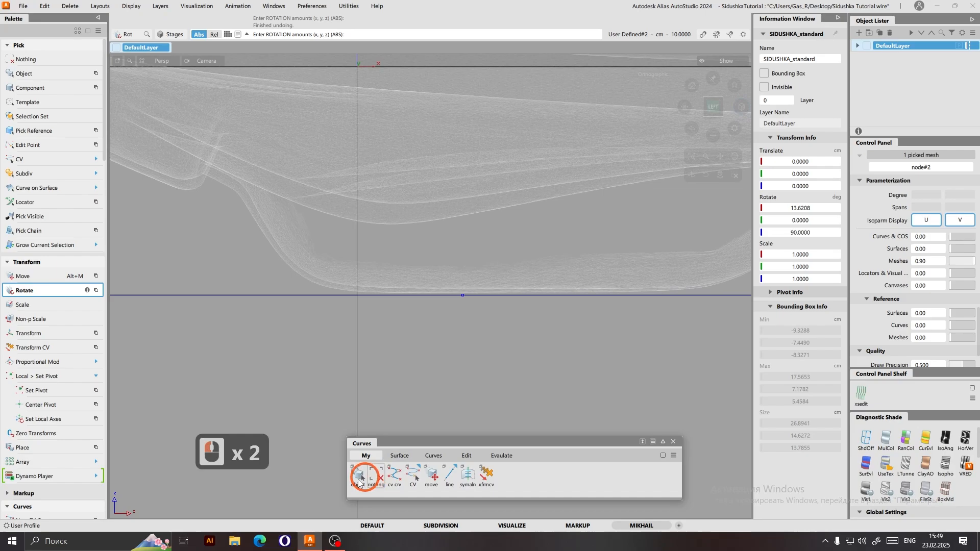
Pick the reference line and nudge it about 0.05 cm in X and 0.03 cm in Z towards the rails' lower edge.
{"action": "left_click", "coordinate": [431, 475]}
{"action": "left_click", "coordinate": [461, 423]}
{"action": "left_click", "coordinate": [332, 299]}
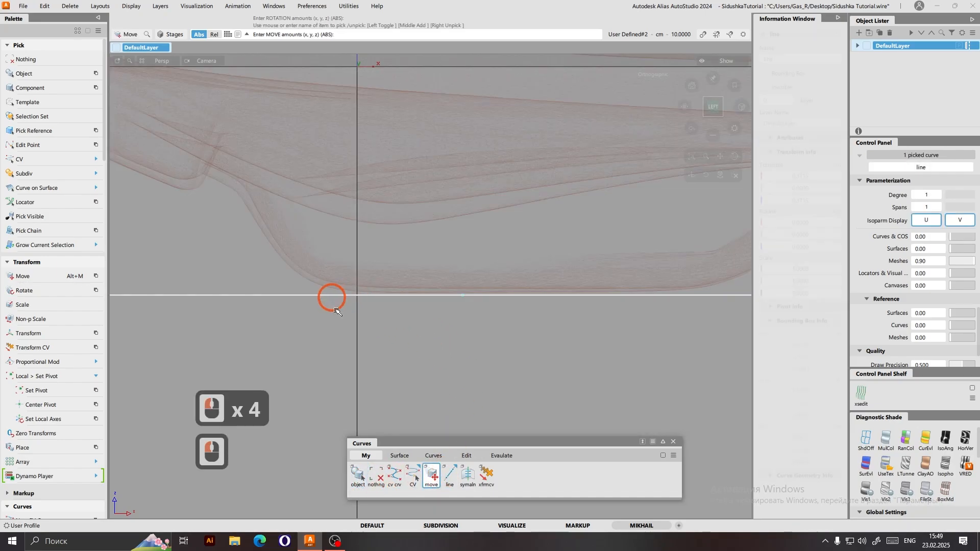
{"action": "left_click_drag", "start_coordinate": [552, 382], "coordinate": [555, 381]}
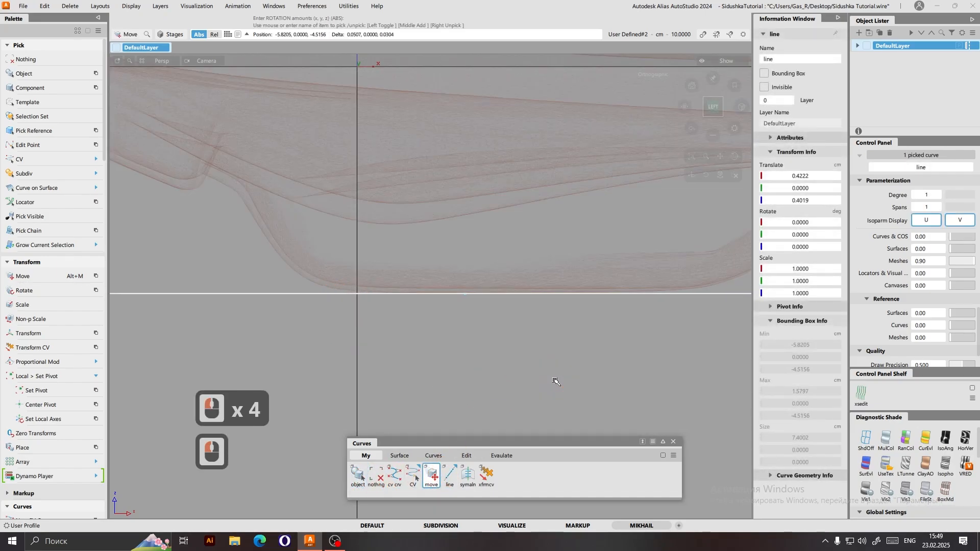
{"action": "scroll", "coordinate": [441, 351], "scroll_direction": "up", "scroll_amount": 3}
{"action": "scroll", "coordinate": [438, 355], "scroll_direction": "down", "scroll_amount": 10}
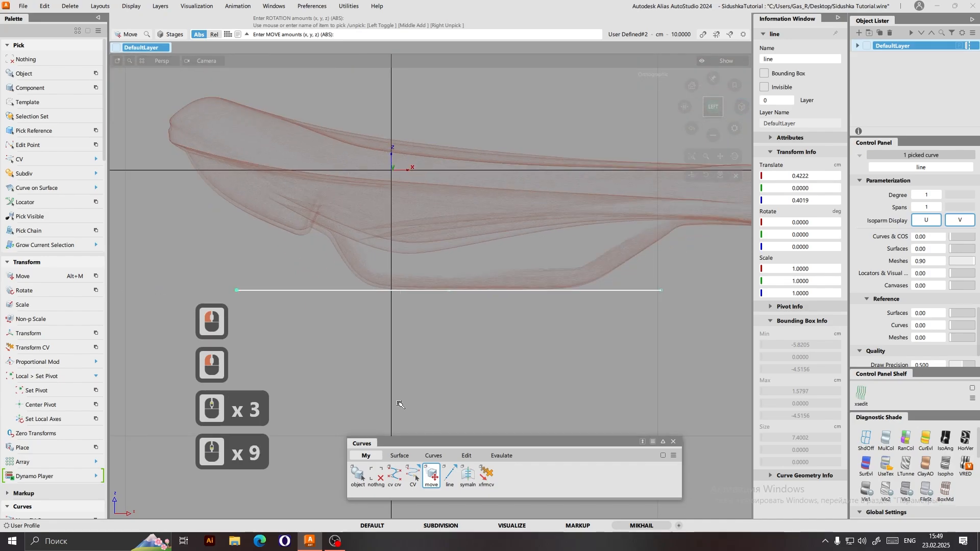
Pick the horizontal reference line beneath the seat rails and delete it.
{"action": "left_click", "coordinate": [376, 485]}
{"action": "left_click", "coordinate": [358, 475]}
{"action": "left_click", "coordinate": [350, 294]}
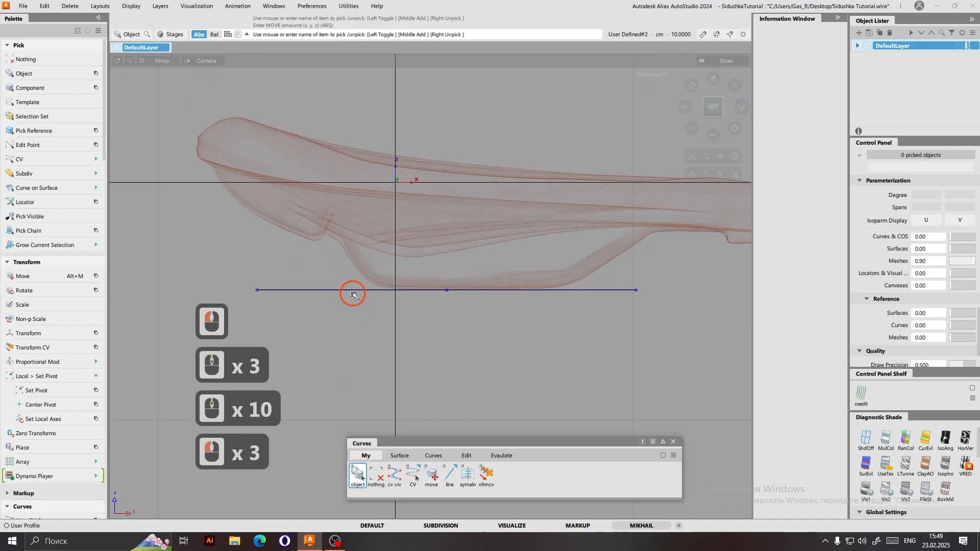
{"action": "left_click", "coordinate": [370, 315]}
{"action": "key", "text": "Delete"}
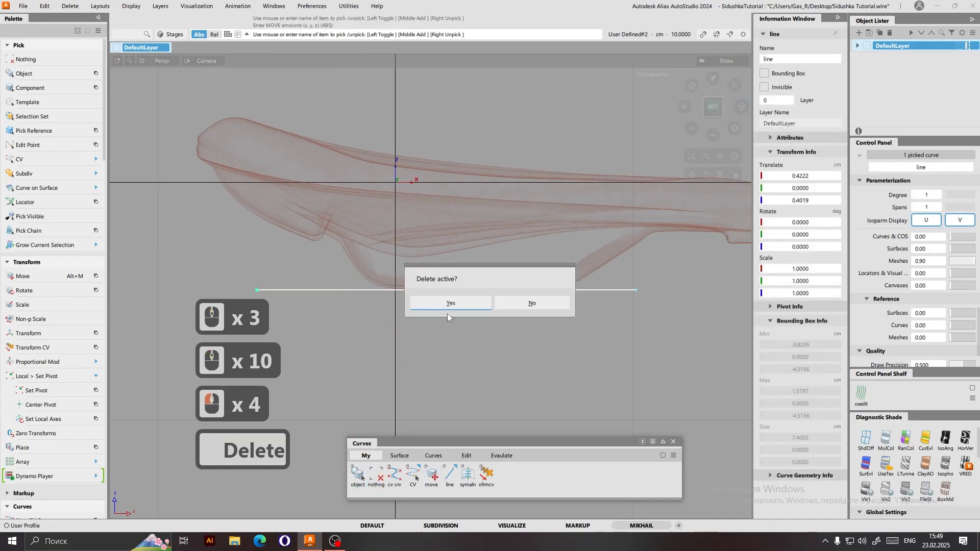
{"action": "left_click", "coordinate": [475, 302]}
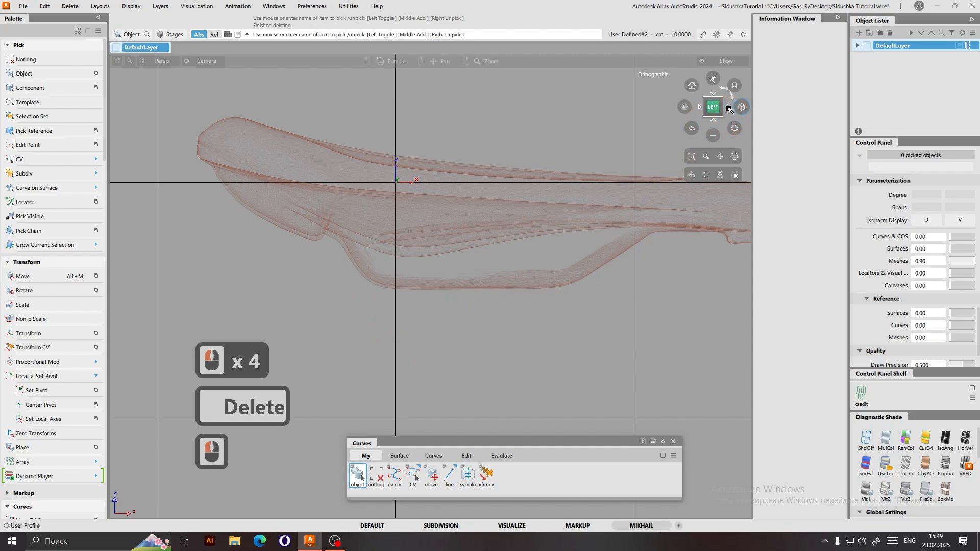
In the back view, draw a horizontal reference line about 9.7 cm long beneath the two rail ends.
{"action": "left_click", "coordinate": [730, 109]}
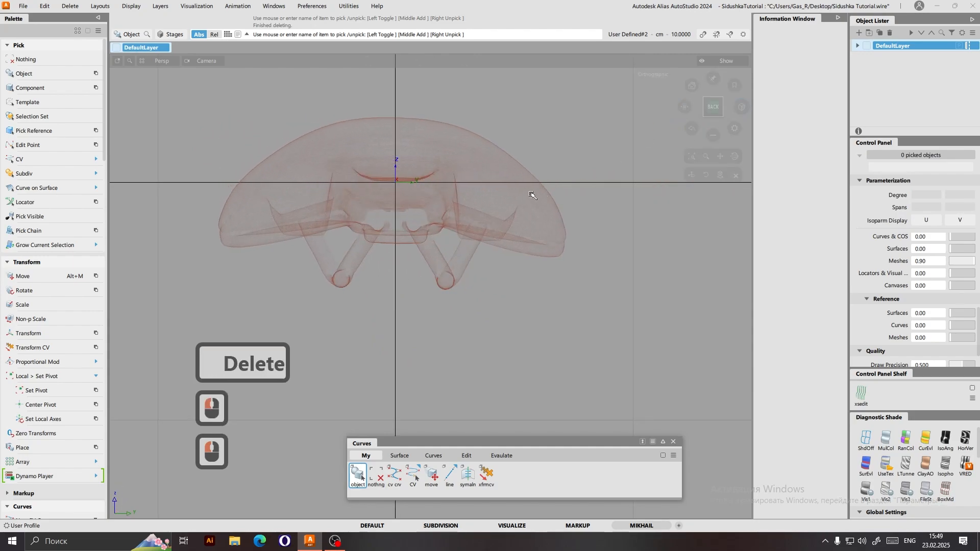
{"action": "left_click", "coordinate": [449, 474]}
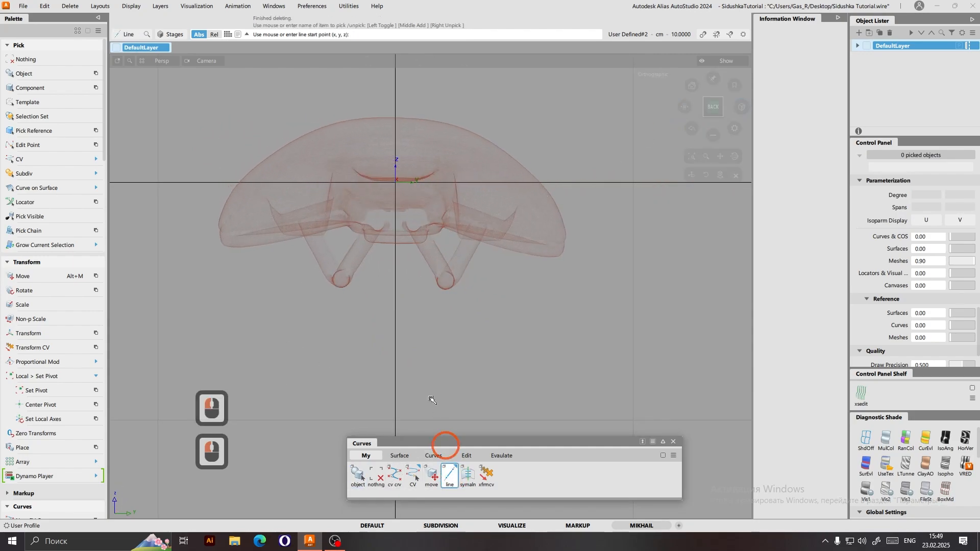
{"action": "left_click", "coordinate": [257, 335]}
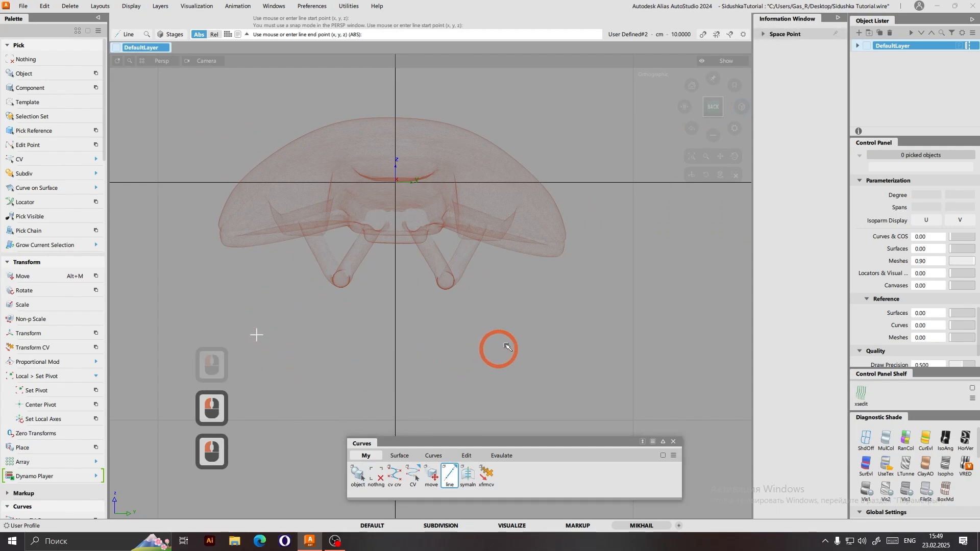
{"action": "left_click", "coordinate": [581, 341]}
{"action": "left_click_drag", "start_coordinate": [581, 341], "coordinate": [534, 354]}
Move the new line about 0.27 cm in Y and 1.89 cm up in Z towards the underside of the rails.
{"action": "left_click", "coordinate": [431, 474]}
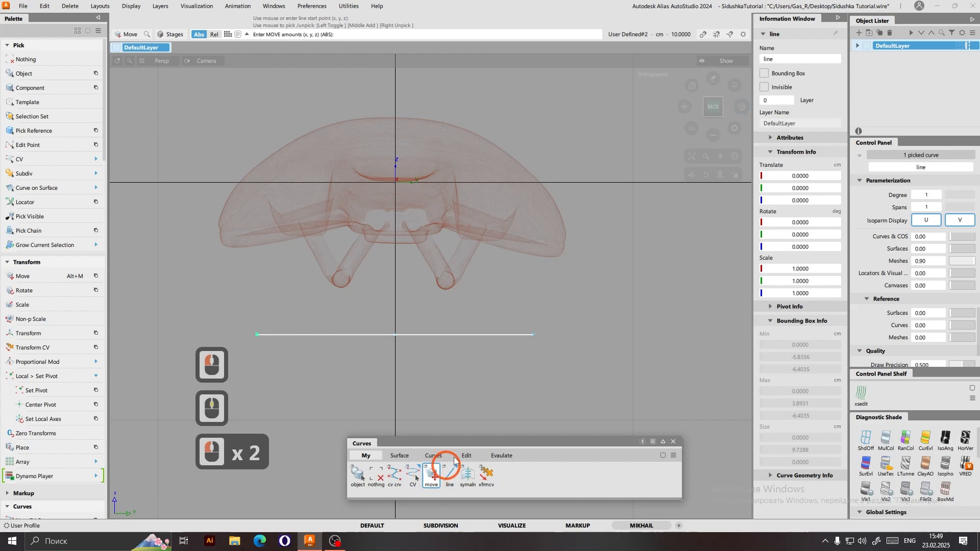
{"action": "left_click_drag", "start_coordinate": [471, 392], "coordinate": [444, 360]}
{"action": "left_click", "coordinate": [403, 314]}
{"action": "scroll", "coordinate": [393, 307], "scroll_direction": "down", "scroll_amount": 5}
{"action": "scroll", "coordinate": [375, 278], "scroll_direction": "up", "scroll_amount": 10}
{"action": "scroll", "coordinate": [375, 277], "scroll_direction": "up", "scroll_amount": 4}
{"action": "scroll", "coordinate": [318, 315], "scroll_direction": "down", "scroll_amount": 6}
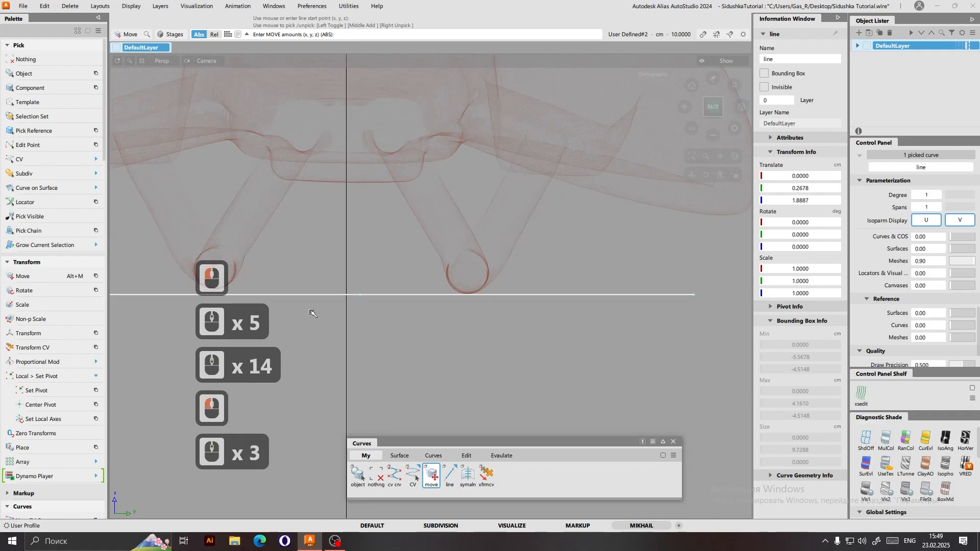
Pick the seat mesh, rotate it about Y to about -1.22° to level the rails against the line, and deselect it.
{"action": "left_click", "coordinate": [379, 475]}
{"action": "left_click", "coordinate": [360, 475]}
{"action": "left_click", "coordinate": [458, 258]}
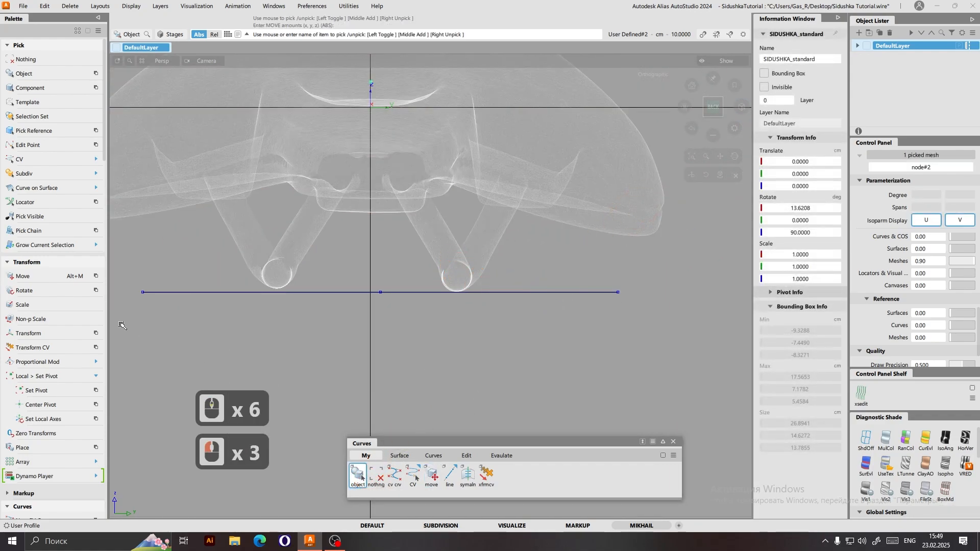
{"action": "left_click", "coordinate": [24, 291]}
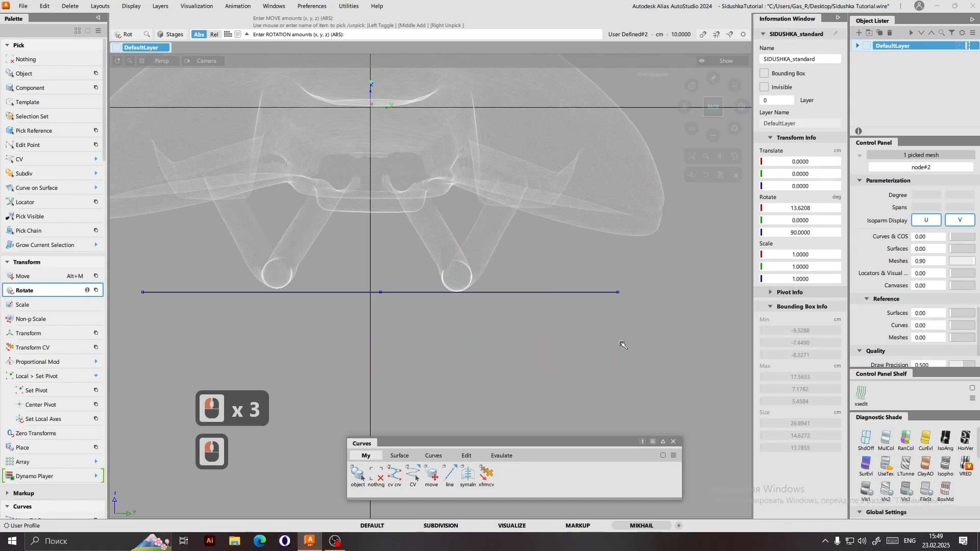
{"action": "left_click_drag", "start_coordinate": [621, 342], "coordinate": [633, 335]}
{"action": "middle_click_drag", "start_coordinate": [633, 336], "coordinate": [621, 351]}
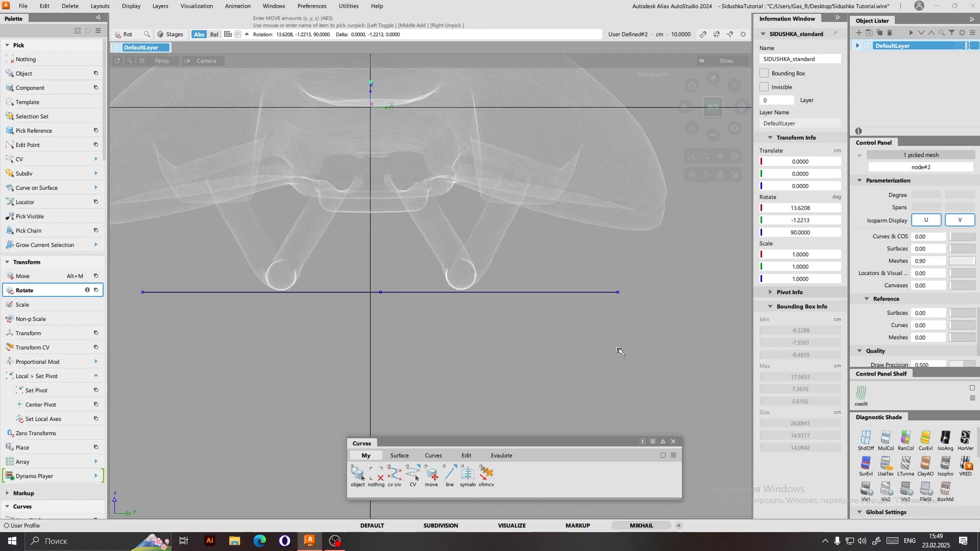
{"action": "middle_click_drag", "start_coordinate": [620, 352], "coordinate": [610, 359]}
{"action": "left_click", "coordinate": [376, 476]}
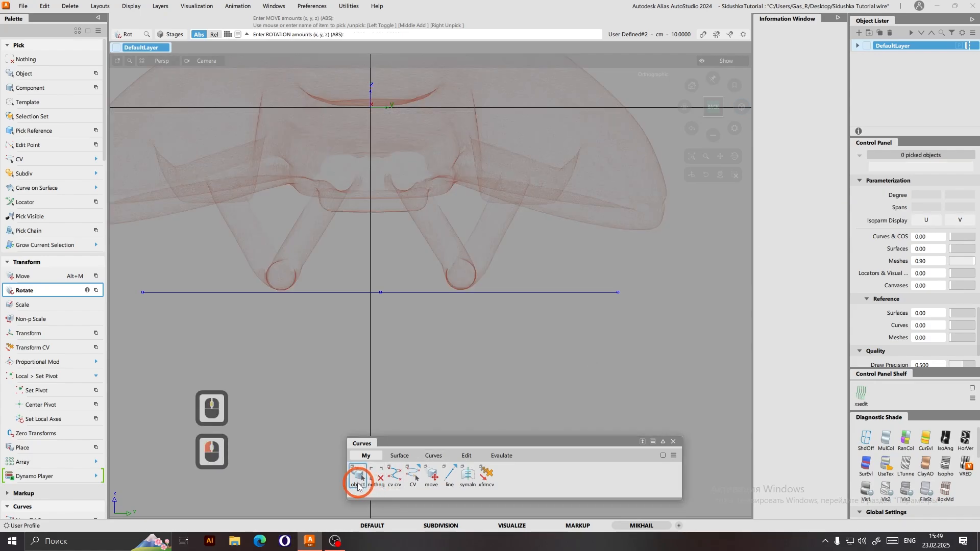
Pick the reference line, nudge it up about 0.04 cm in Z towards the rails' underside, and deselect it.
{"action": "left_click", "coordinate": [432, 475]}
{"action": "left_click", "coordinate": [408, 302]}
{"action": "left_click", "coordinate": [414, 301]}
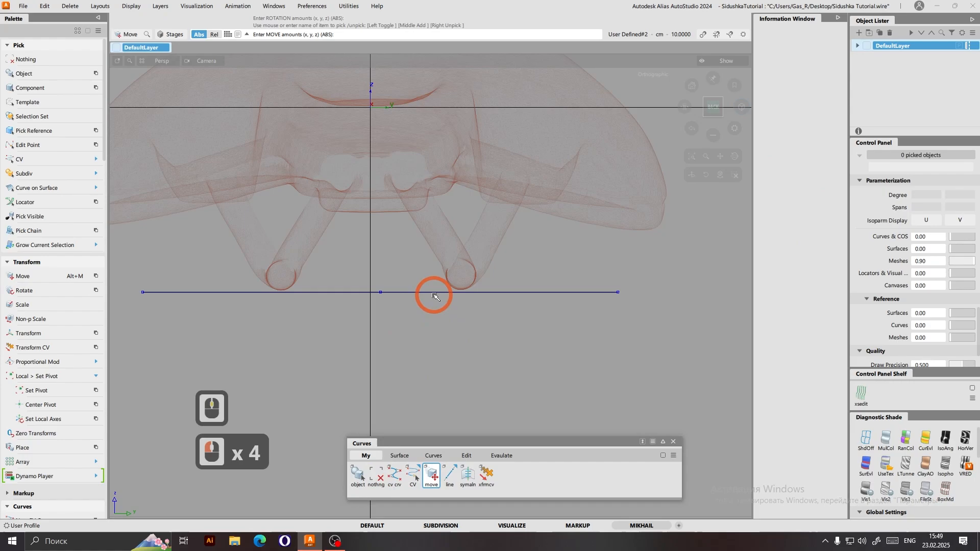
{"action": "left_click", "coordinate": [436, 291]}
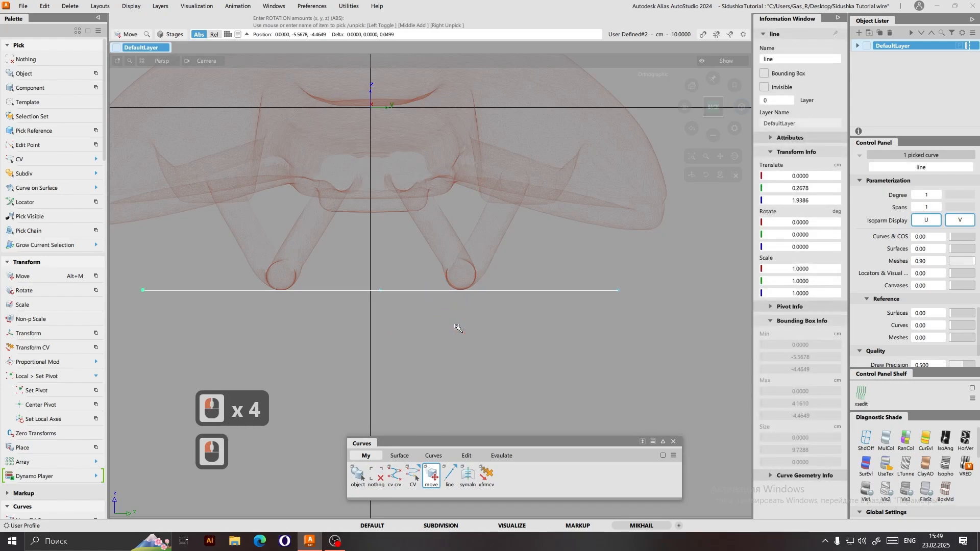
{"action": "left_click", "coordinate": [458, 327]}
{"action": "left_click", "coordinate": [370, 477]}
Pick the seat mesh again and fine-tune its Y rotation to about -1.05° so both rails sit level with the line.
{"action": "left_click", "coordinate": [358, 476]}
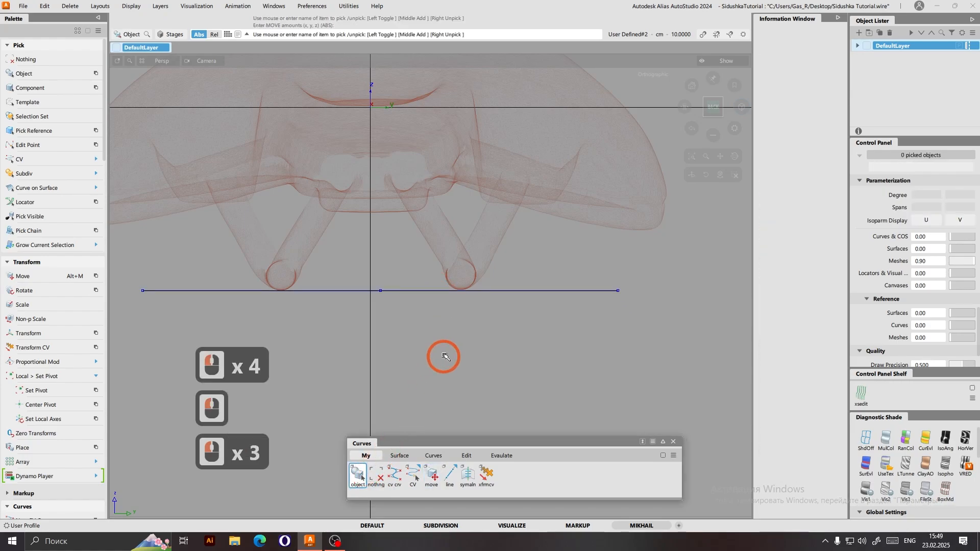
{"action": "scroll", "coordinate": [444, 357], "scroll_direction": "up", "scroll_amount": 2}
{"action": "left_click", "coordinate": [480, 261]}
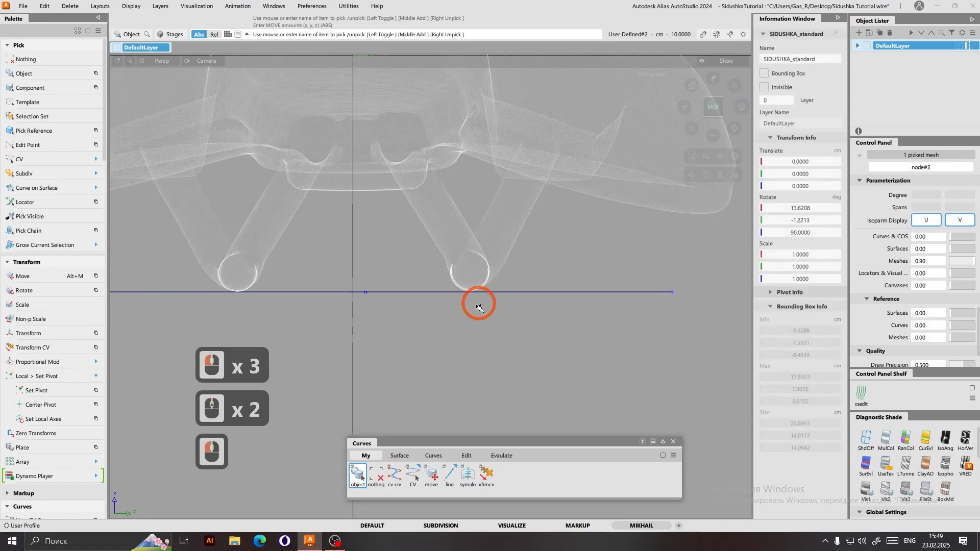
{"action": "left_click", "coordinate": [75, 292]}
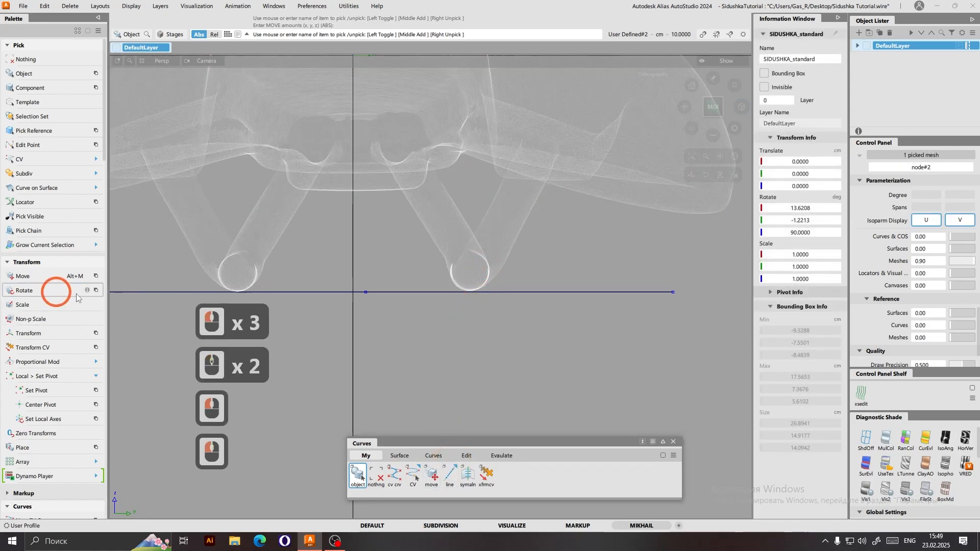
{"action": "left_click", "coordinate": [431, 245]}
{"action": "scroll", "coordinate": [419, 249], "scroll_direction": "up", "scroll_amount": 6}
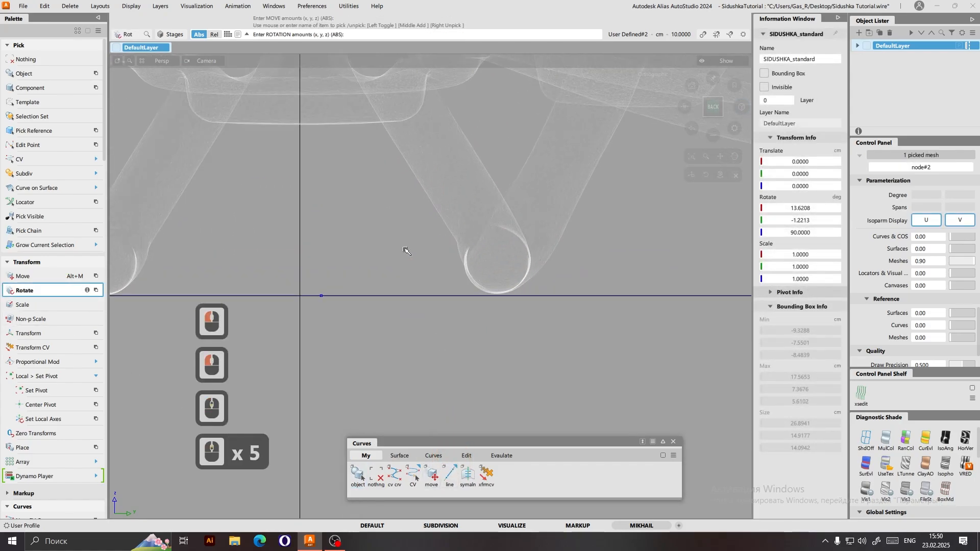
{"action": "scroll", "coordinate": [405, 250], "scroll_direction": "down", "scroll_amount": 1}
{"action": "middle_click_drag", "start_coordinate": [406, 250], "coordinate": [409, 248]}
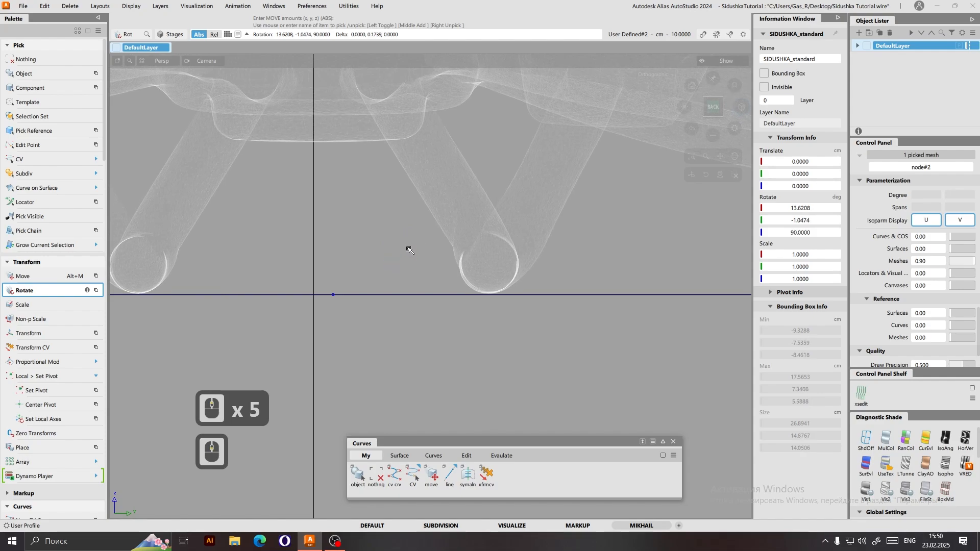
Deselect the seat mesh, then pick the reference line under the rail ends and delete it.
{"action": "left_click", "coordinate": [357, 475]}
{"action": "left_click", "coordinate": [391, 292]}
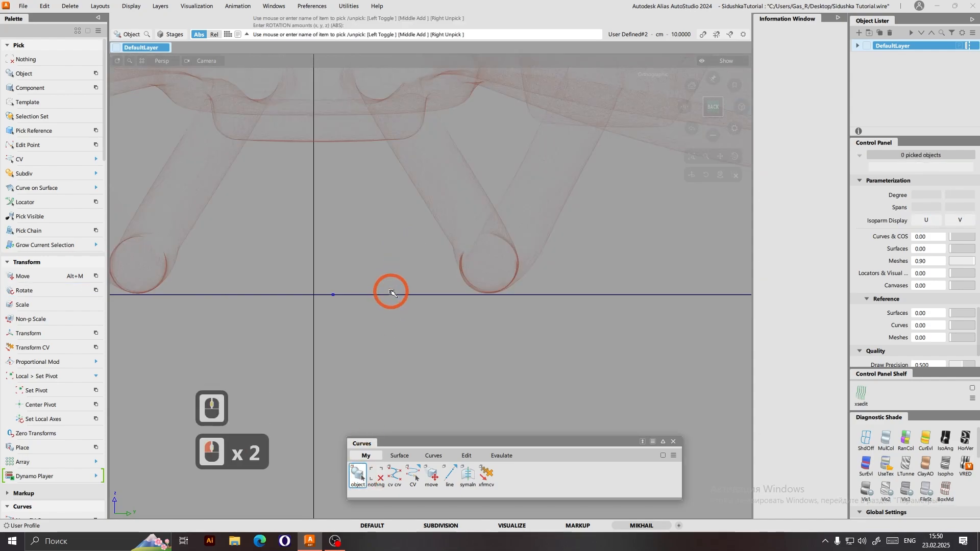
{"action": "double_click", "coordinate": [391, 294]}
{"action": "key", "text": "Delete"}
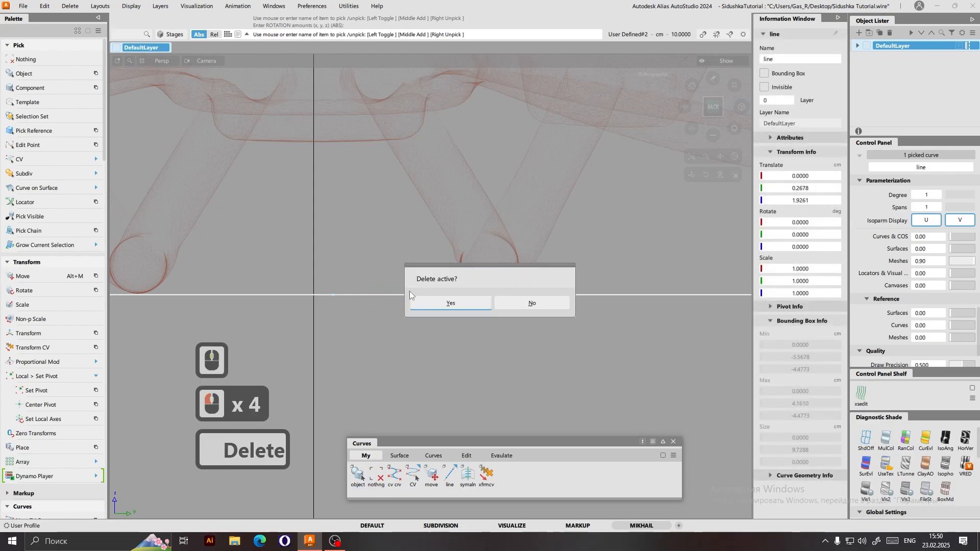
{"action": "double_click", "coordinate": [439, 300]}
Looking along Z, pick the seat mesh and shift it about 0.016 cm in X and -0.066 cm in Y to centre its nose on the X axis.
{"action": "scroll", "coordinate": [416, 287], "scroll_direction": "up", "scroll_amount": 7}
{"action": "scroll", "coordinate": [416, 286], "scroll_direction": "down", "scroll_amount": 13}
{"action": "scroll", "coordinate": [412, 255], "scroll_direction": "up", "scroll_amount": 1}
{"action": "scroll", "coordinate": [411, 237], "scroll_direction": "down", "scroll_amount": 6}
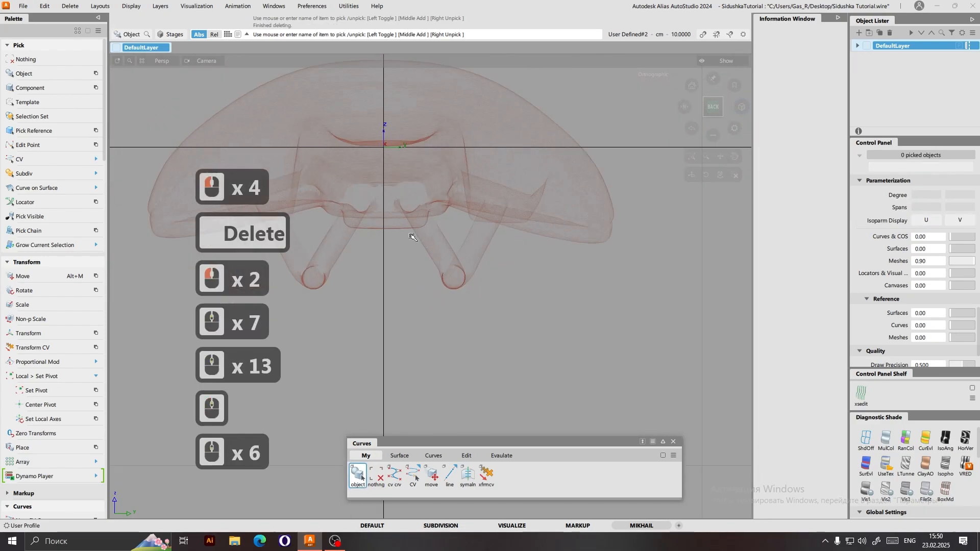
{"action": "scroll", "coordinate": [412, 237], "scroll_direction": "down", "scroll_amount": 5}
{"action": "left_click", "coordinate": [723, 101]}
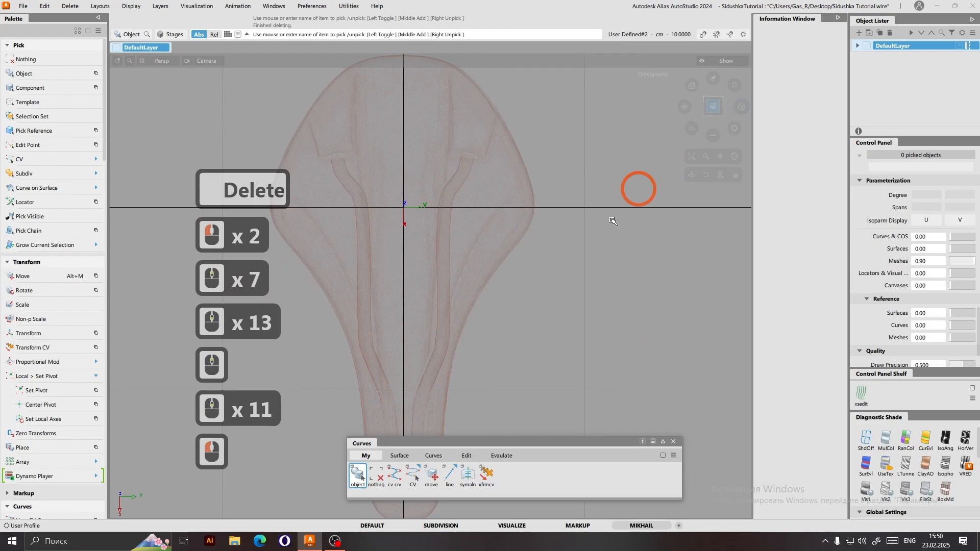
{"action": "scroll", "coordinate": [408, 398], "scroll_direction": "down", "scroll_amount": 4}
{"action": "scroll", "coordinate": [402, 212], "scroll_direction": "up", "scroll_amount": 4}
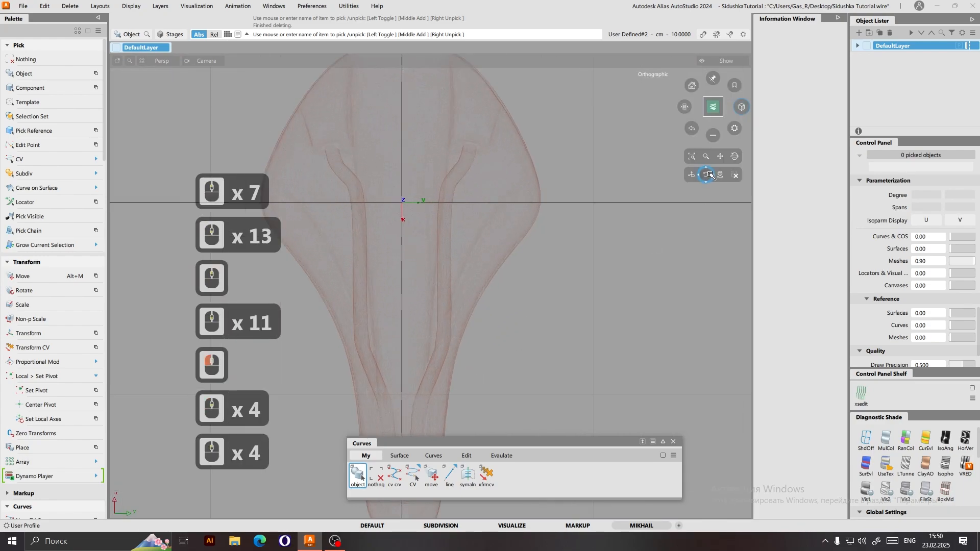
{"action": "left_click_drag", "start_coordinate": [720, 157], "coordinate": [718, 148]}
{"action": "left_click", "coordinate": [456, 282]}
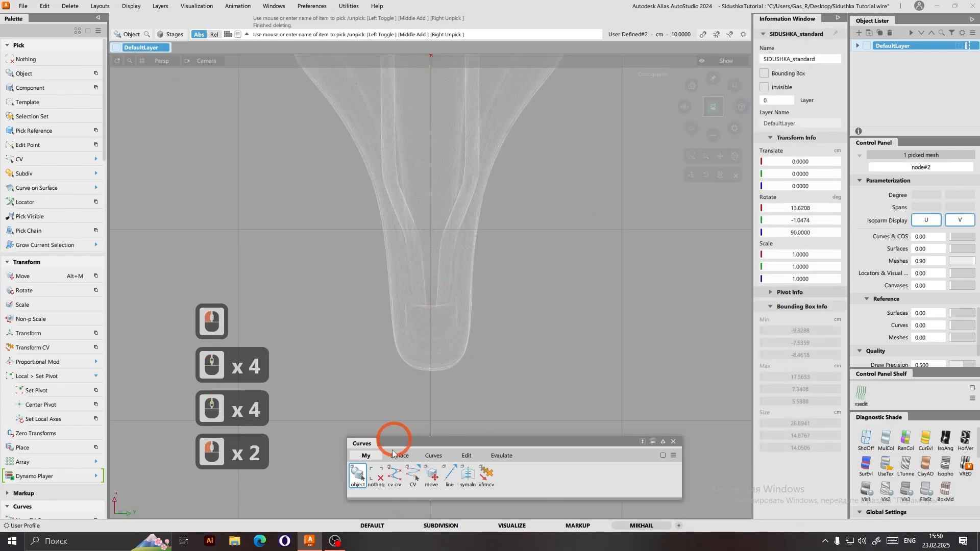
{"action": "left_click", "coordinate": [432, 474]}
{"action": "scroll", "coordinate": [431, 306], "scroll_direction": "up", "scroll_amount": 13}
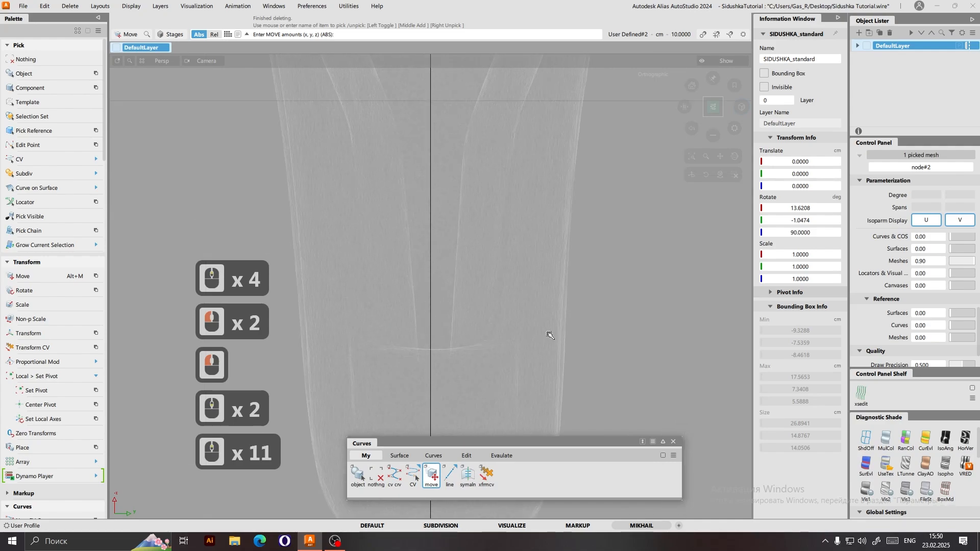
{"action": "left_click_drag", "start_coordinate": [637, 332], "coordinate": [638, 332]}
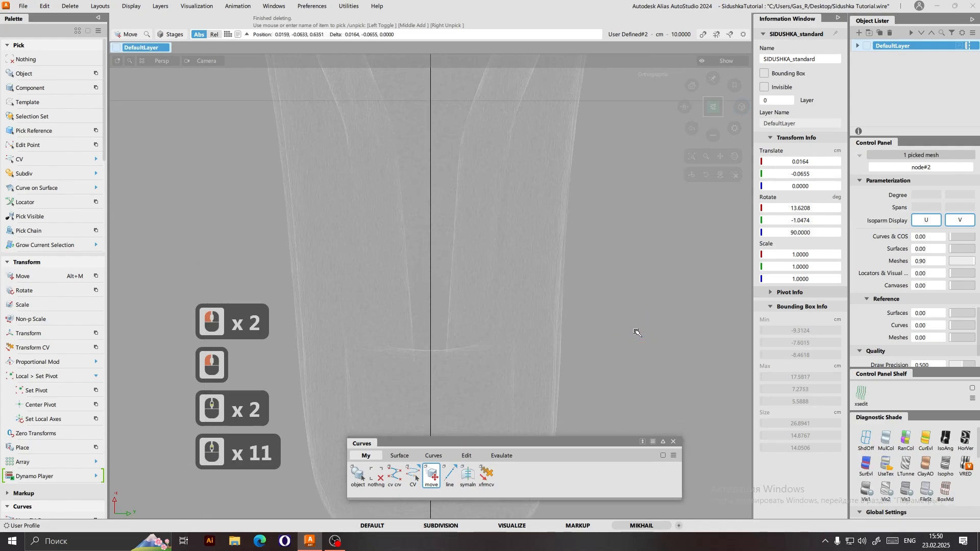
{"action": "left_click", "coordinate": [637, 332]}
{"action": "scroll", "coordinate": [526, 308], "scroll_direction": "down", "scroll_amount": 20}
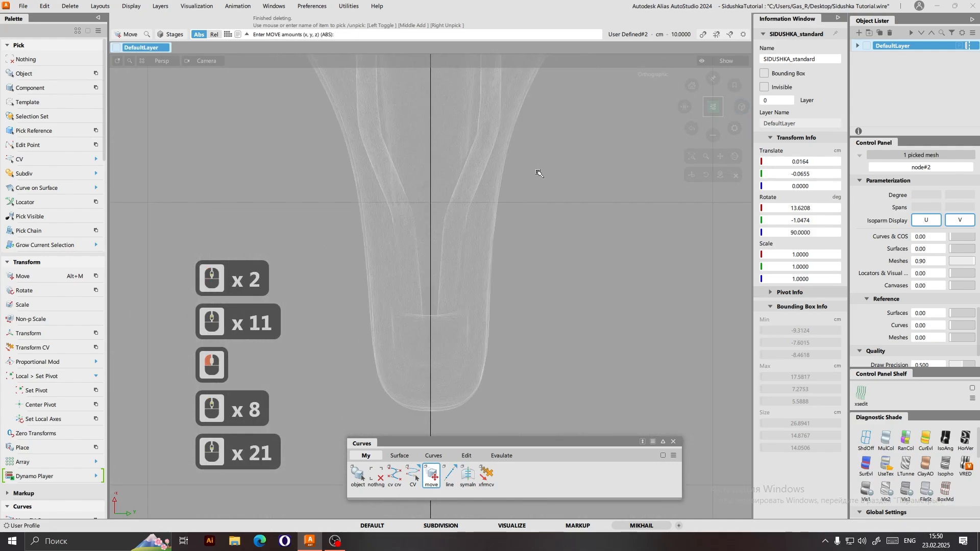
In the right side view, move the seat mesh towards negative X and slightly upwards around the origin, then deselect it.
{"action": "scroll", "coordinate": [537, 172], "scroll_direction": "down", "scroll_amount": 9}
{"action": "left_click_drag", "start_coordinate": [721, 157], "coordinate": [724, 158]}
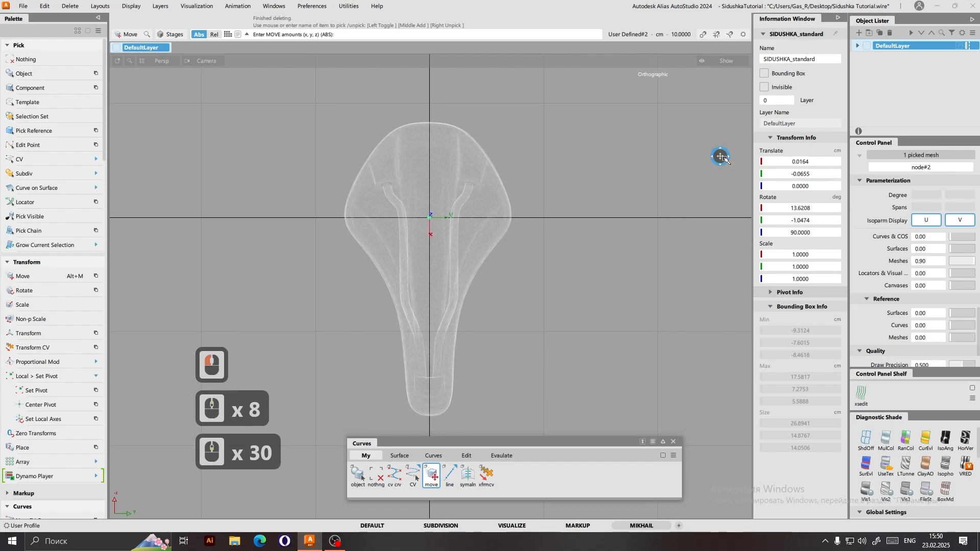
{"action": "double_click", "coordinate": [722, 103]}
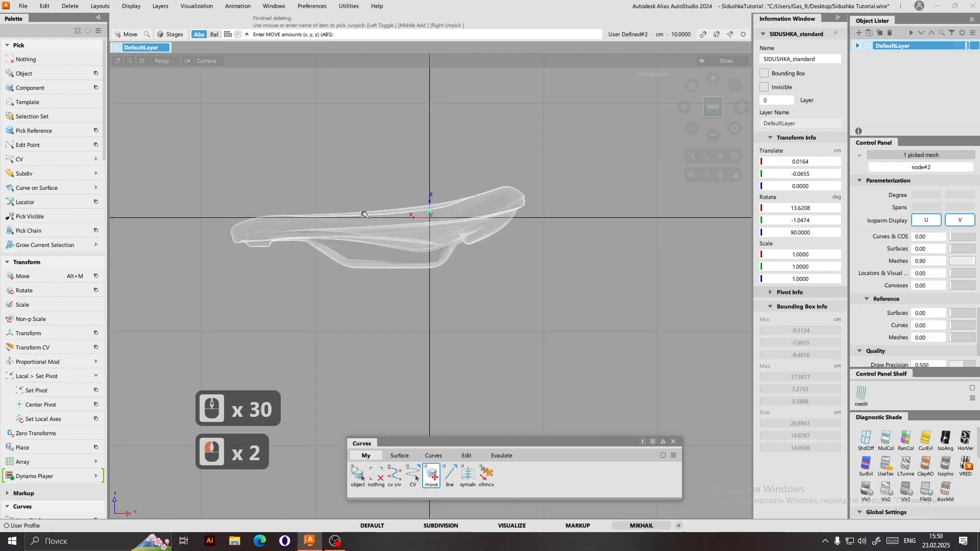
{"action": "scroll", "coordinate": [364, 214], "scroll_direction": "up", "scroll_amount": 3}
{"action": "scroll", "coordinate": [432, 212], "scroll_direction": "up", "scroll_amount": 1}
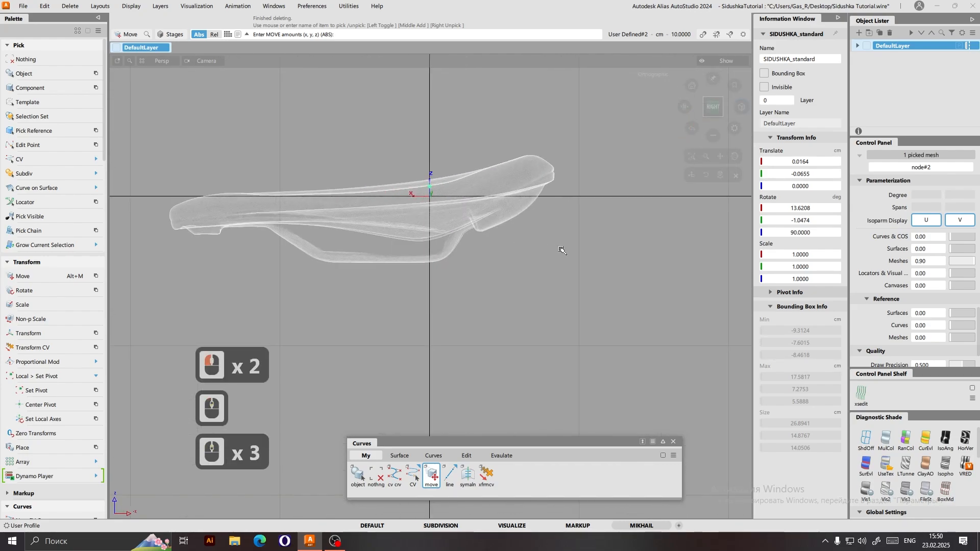
{"action": "left_click_drag", "start_coordinate": [580, 283], "coordinate": [617, 267]}
{"action": "left_click", "coordinate": [371, 476]}
{"action": "left_click", "coordinate": [359, 475]}
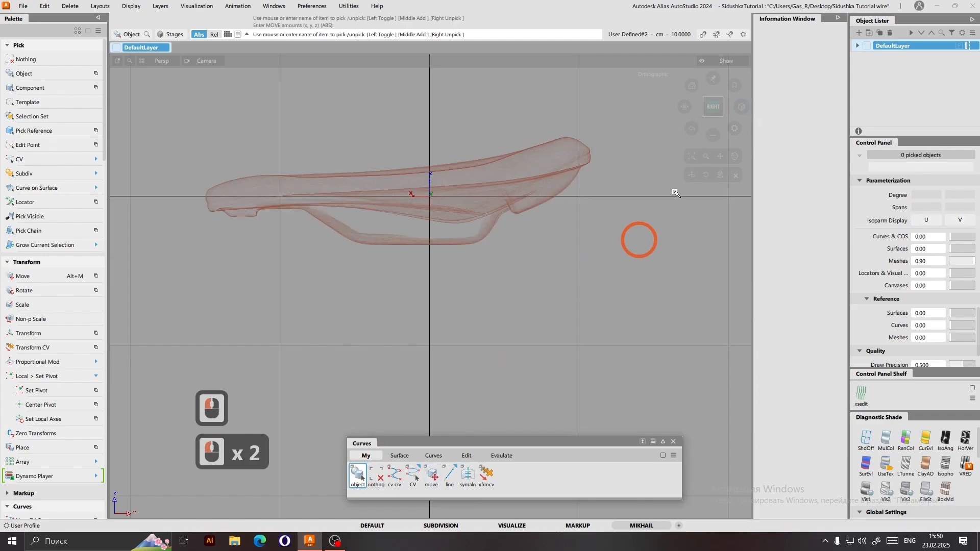
Return to an angled 3D view of the seat and save the current wire file.
{"action": "left_click_drag", "start_coordinate": [714, 105], "coordinate": [706, 112]}
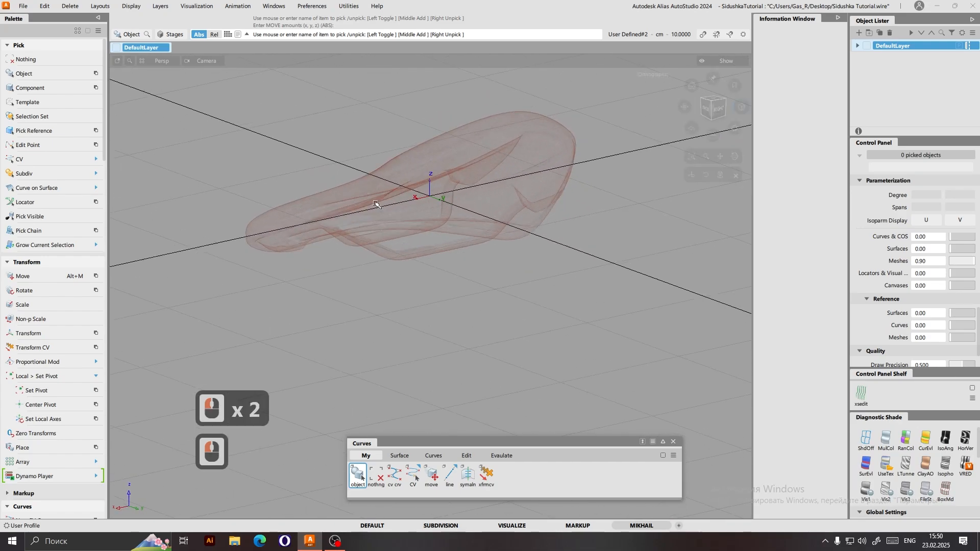
{"action": "left_click", "coordinate": [23, 7]}
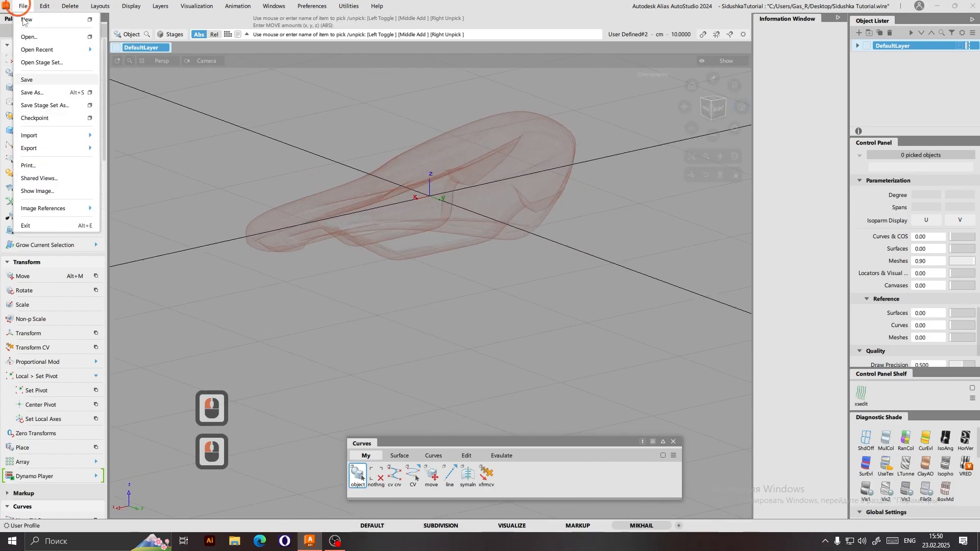
{"action": "left_click", "coordinate": [49, 82]}
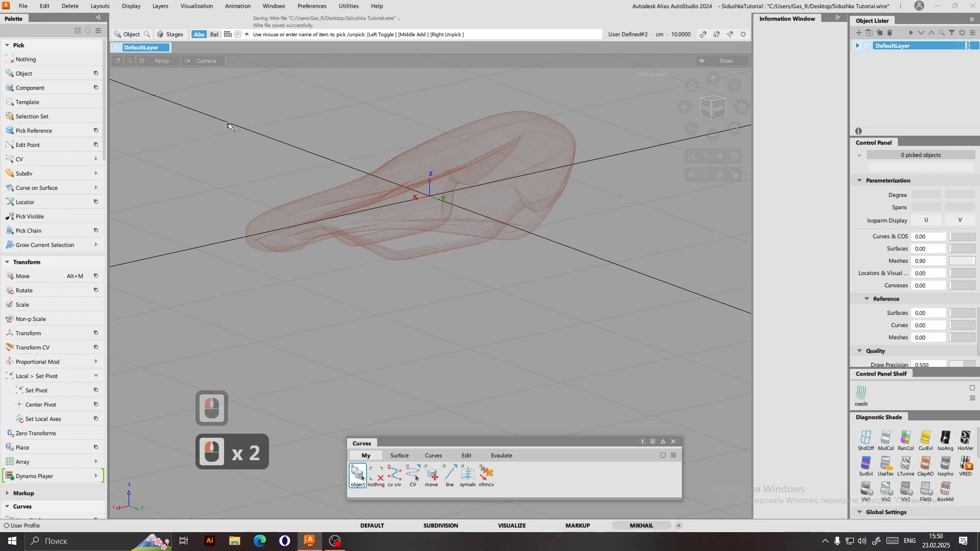